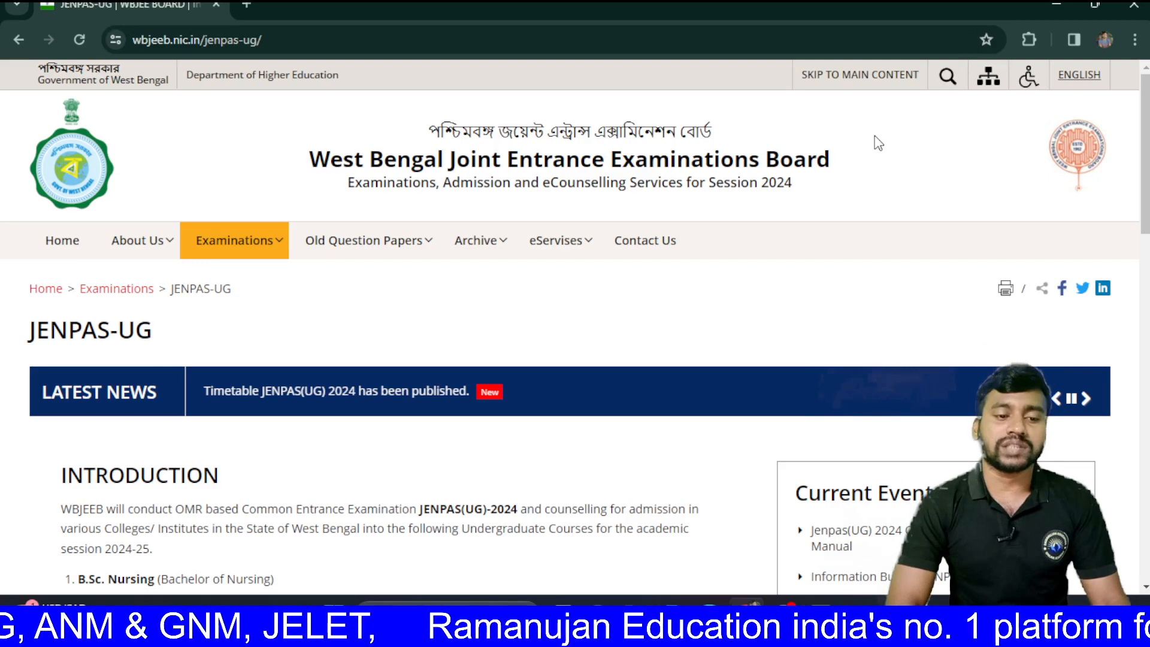
# - Open the JENPAS-UG page from the site's list of examinations
pyautogui.scroll(-1, 875, 137)
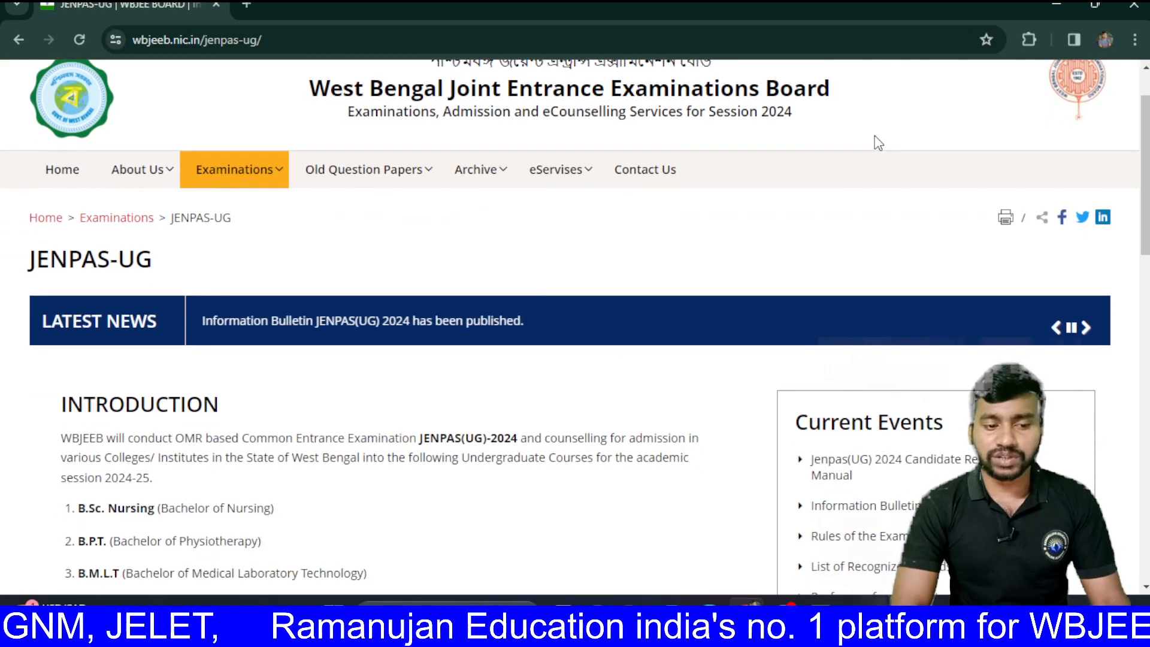
pyautogui.scroll(1, 878, 143)
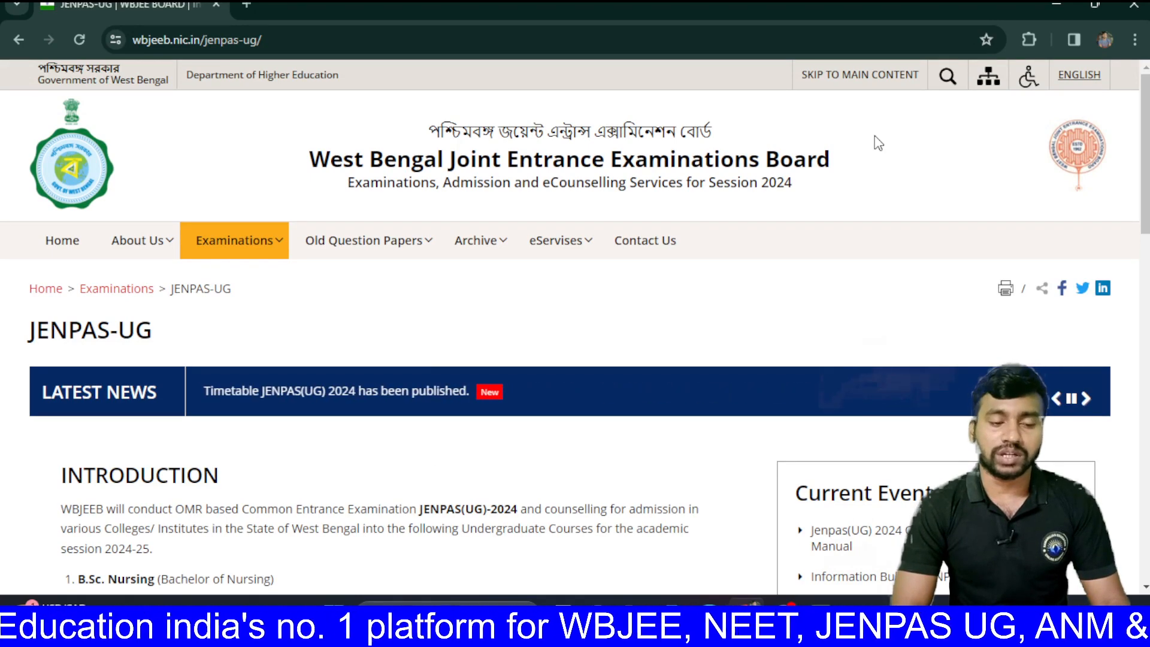
pyautogui.scroll(-1, 878, 142)
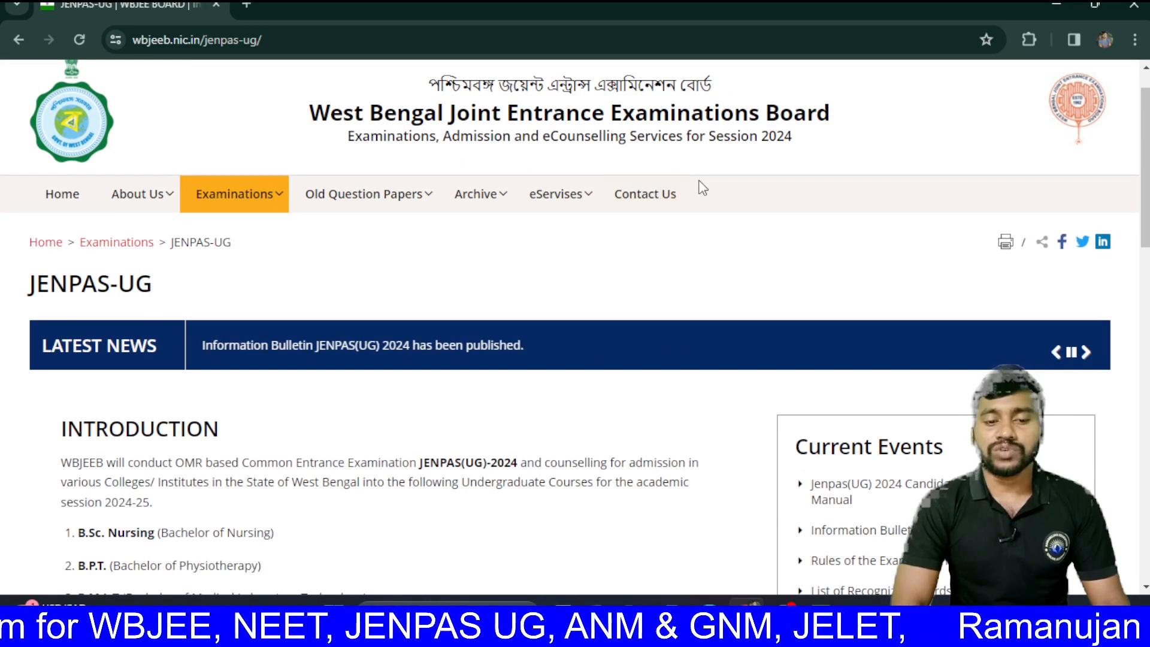
pyautogui.scroll(-1, 701, 187)
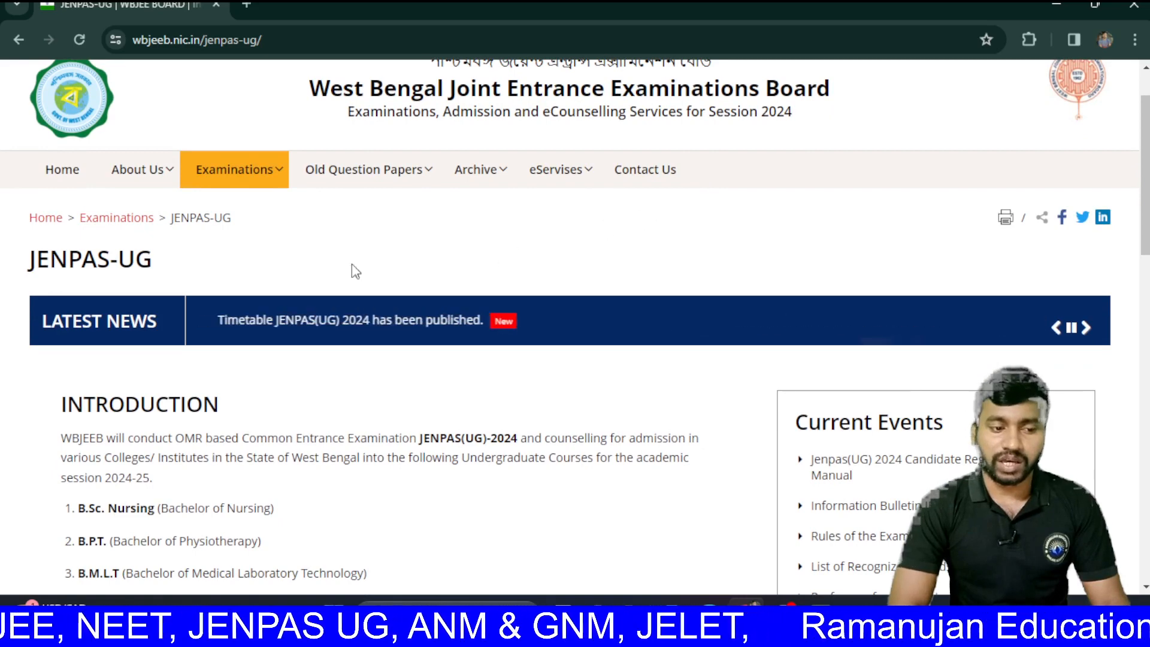
pyautogui.moveTo(154, 178)
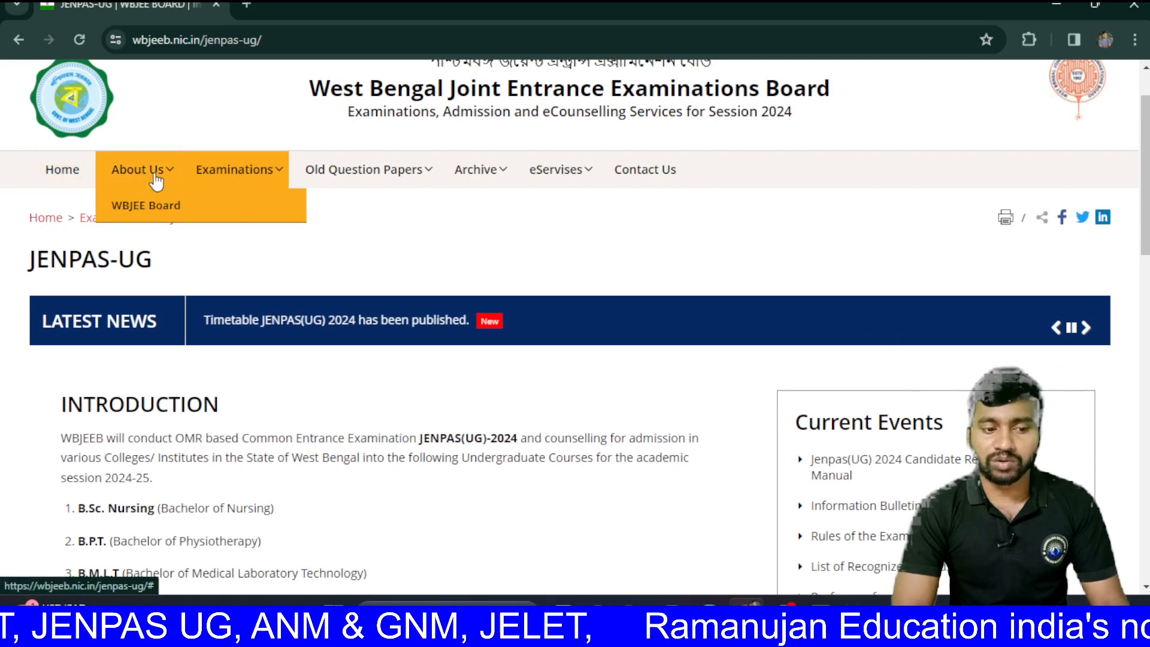
pyautogui.moveTo(244, 178)
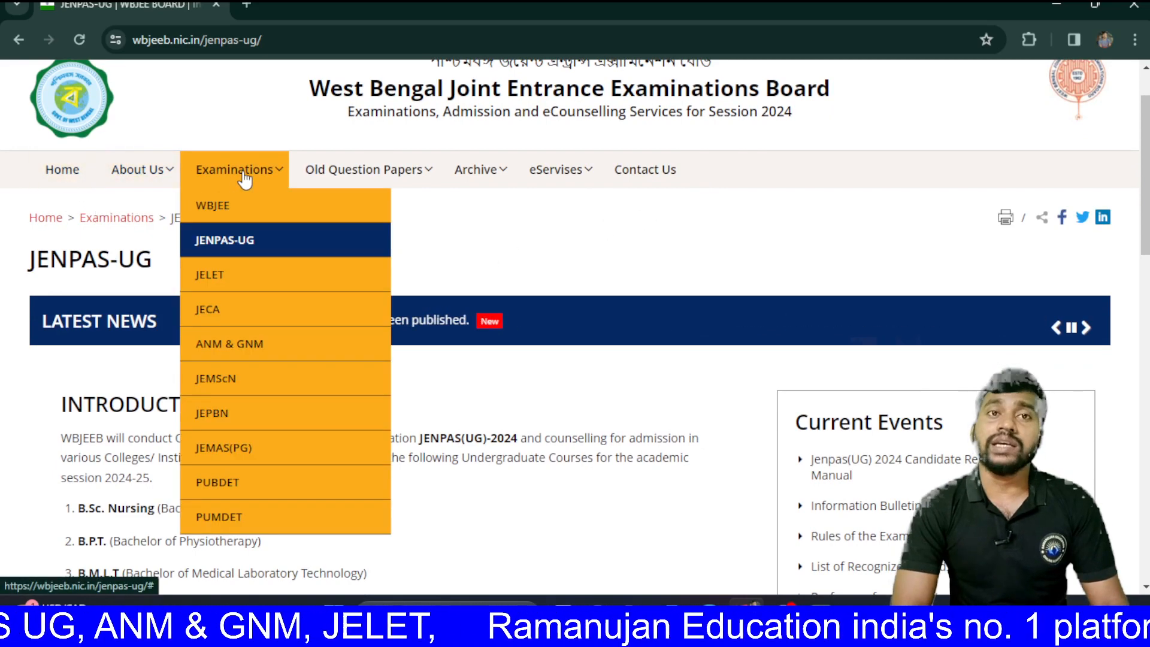
pyautogui.click(246, 247)
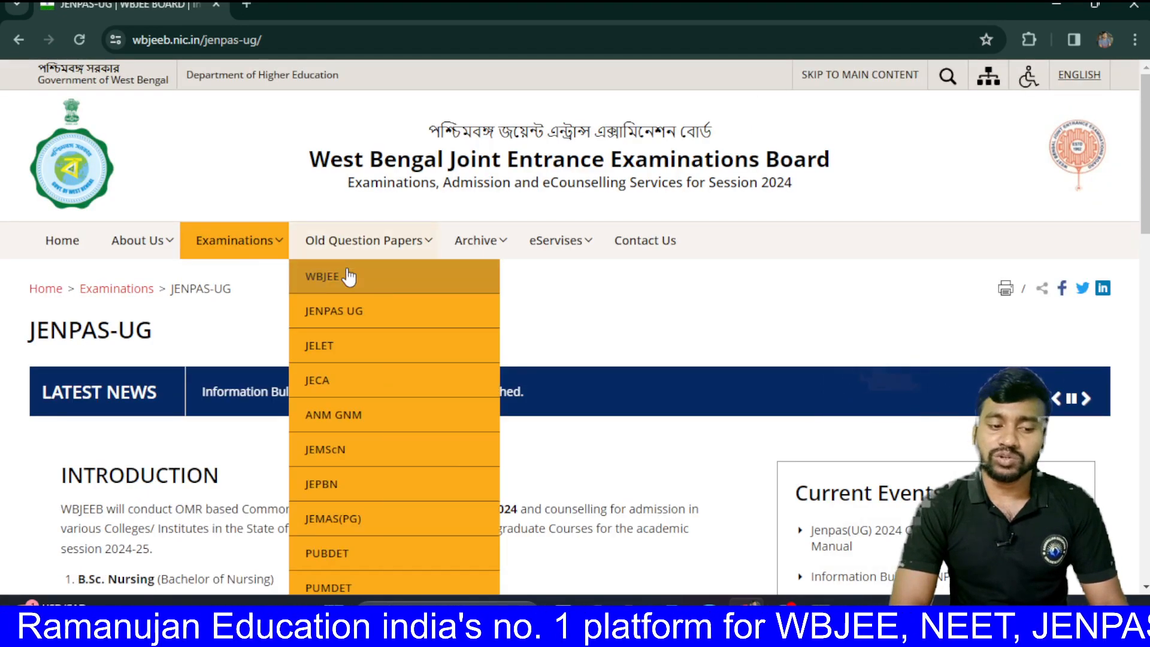
pyautogui.moveTo(267, 262)
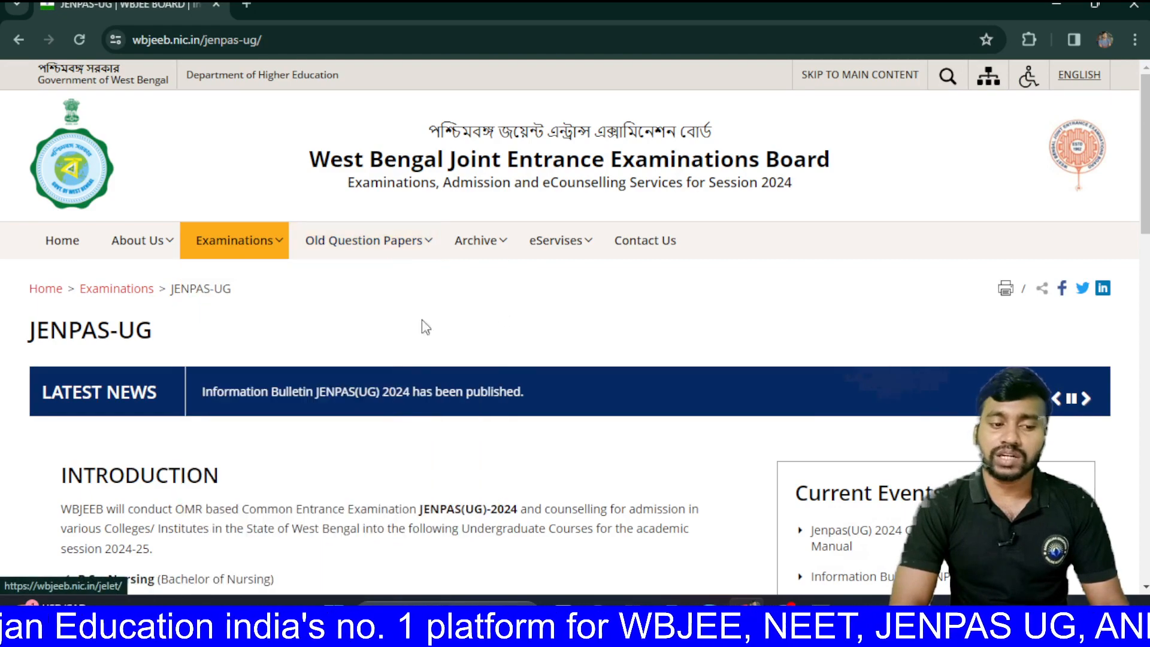
# - Open the Online Application Form Submission for JENPAS-UG 2024 from the Candidates Activity Board
pyautogui.scroll(-5, 525, 316)
pyautogui.scroll(-9, 527, 310)
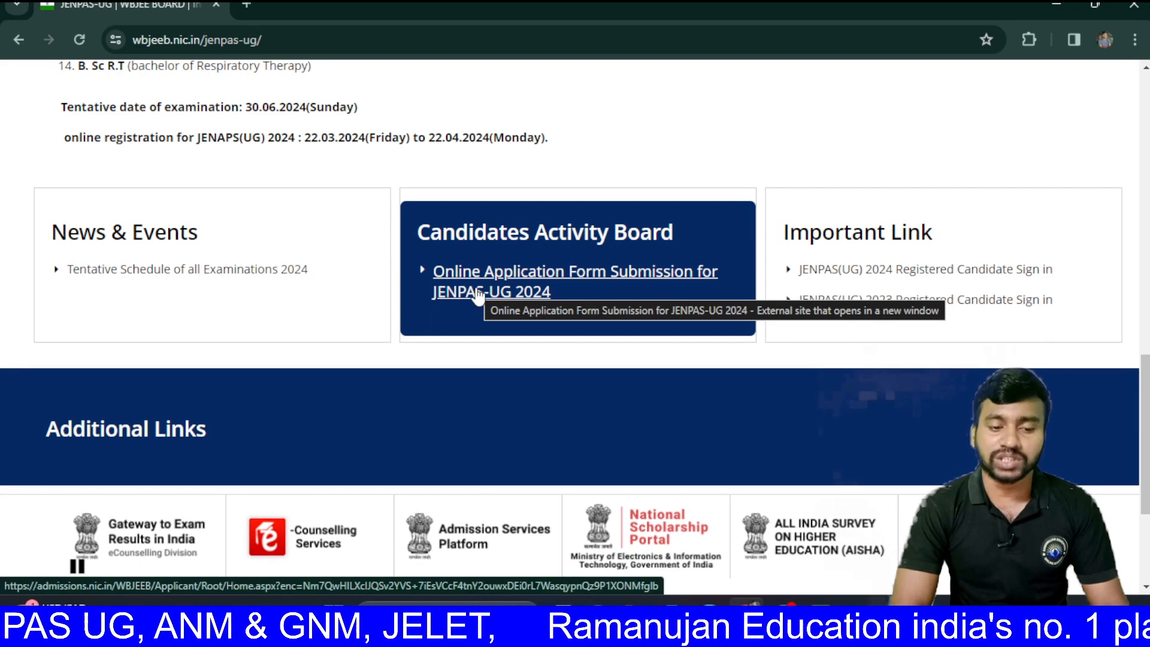
pyautogui.click(476, 292)
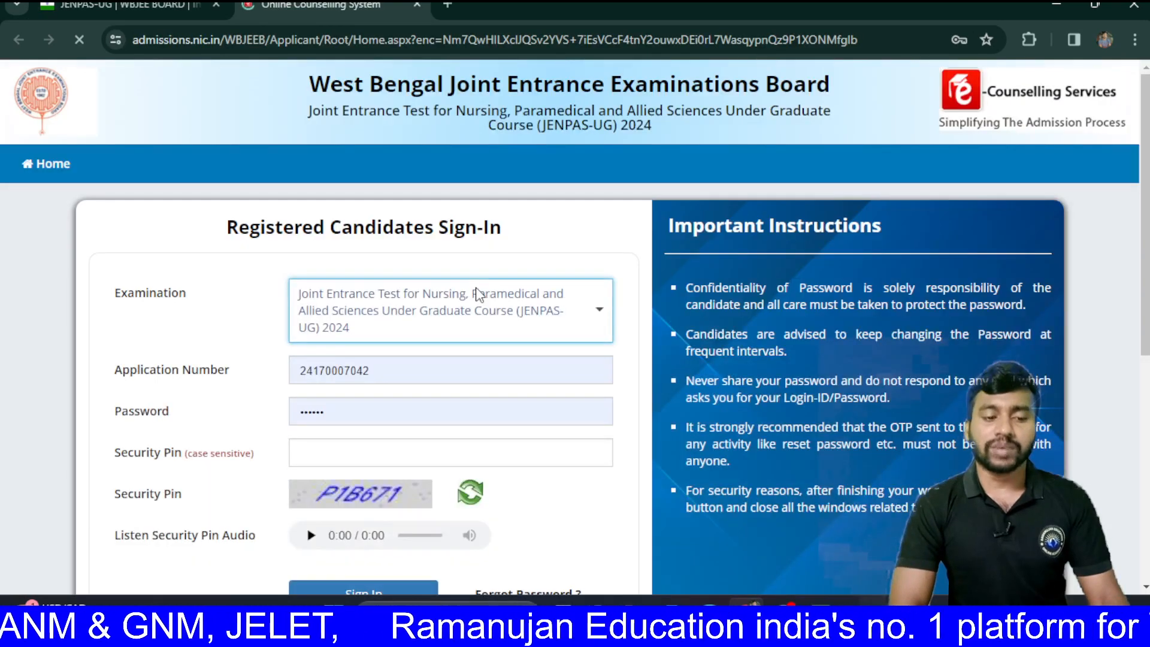
# - Start a new candidate registration from the JENPAS-UG 2024 candidate sign-in page
pyautogui.scroll(-4, 476, 286)
pyautogui.scroll(3, 476, 289)
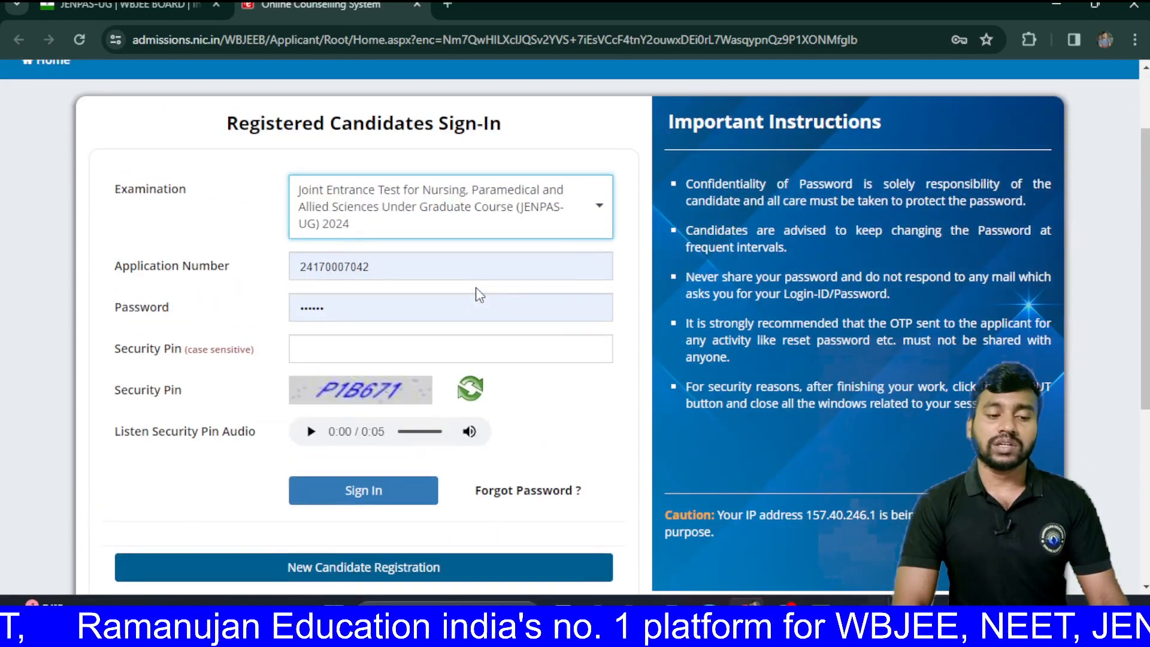
pyautogui.scroll(-2, 476, 288)
pyautogui.scroll(-1, 476, 286)
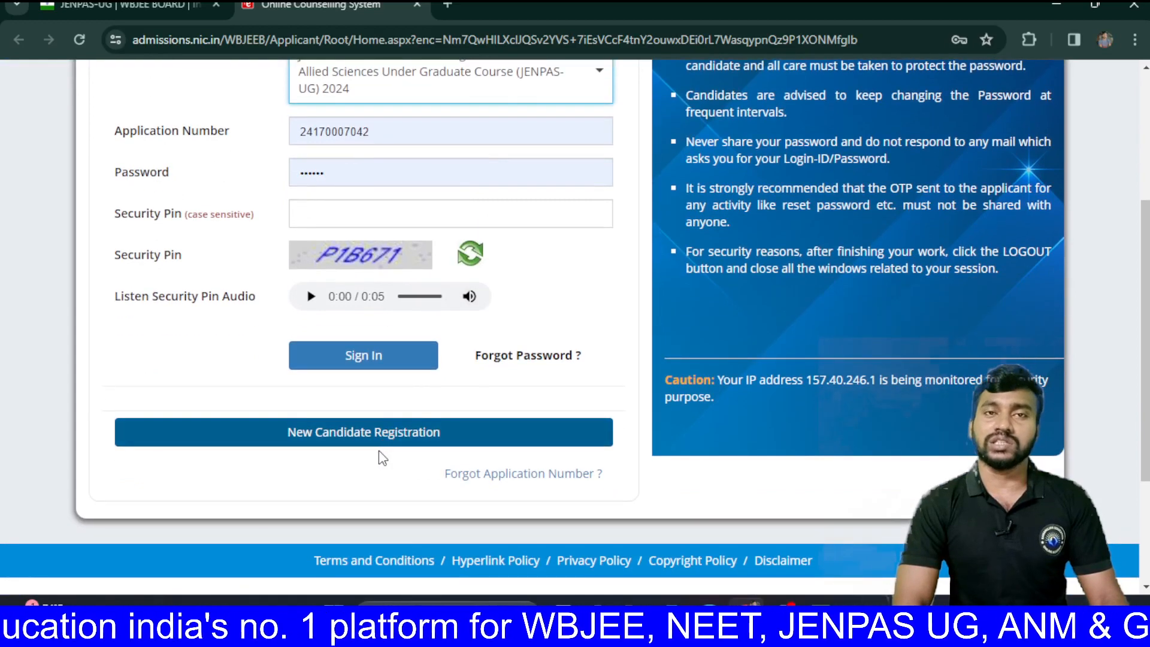
pyautogui.scroll(1, 524, 206)
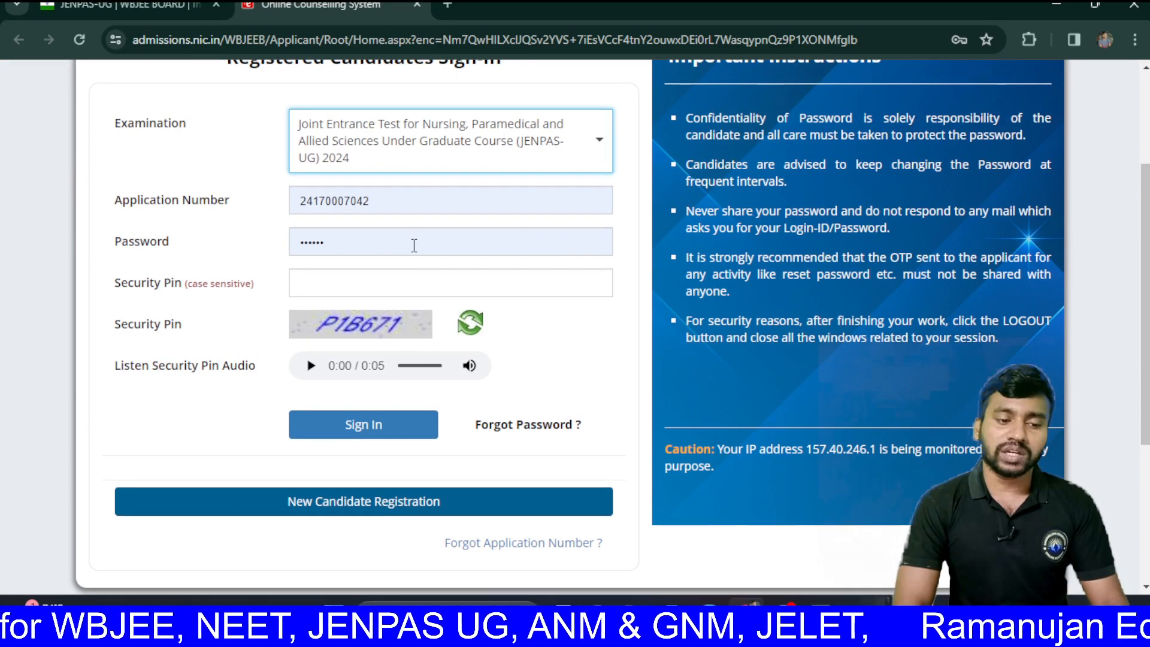
pyautogui.scroll(-1, 414, 245)
pyautogui.scroll(-1, 414, 247)
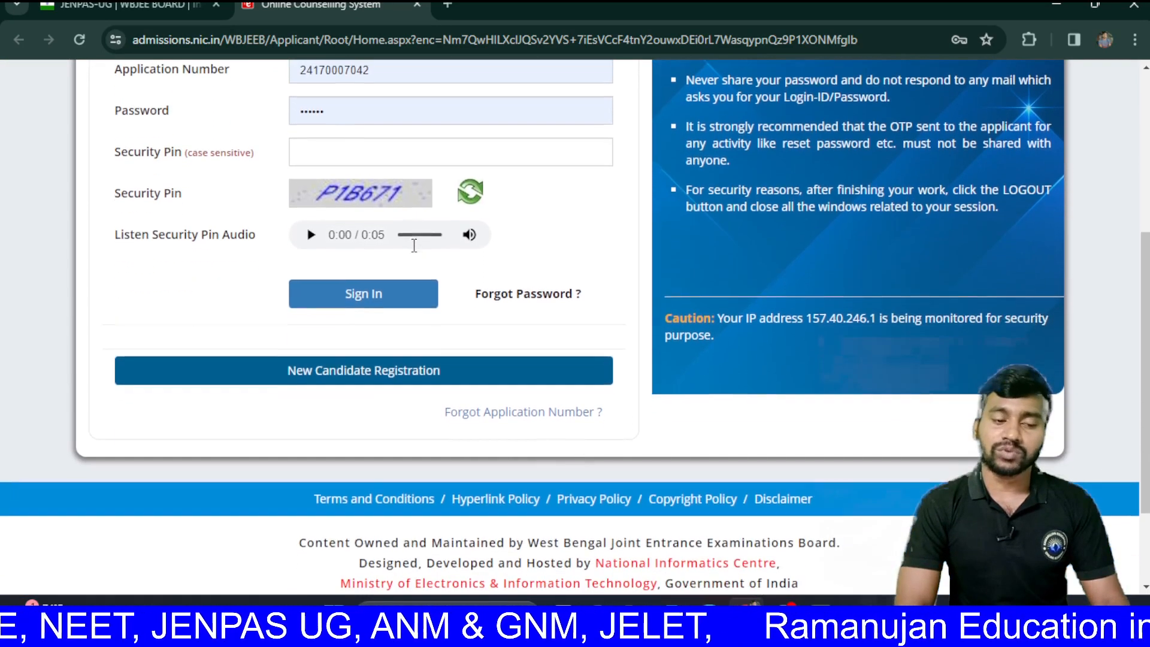
pyautogui.scroll(-1, 425, 339)
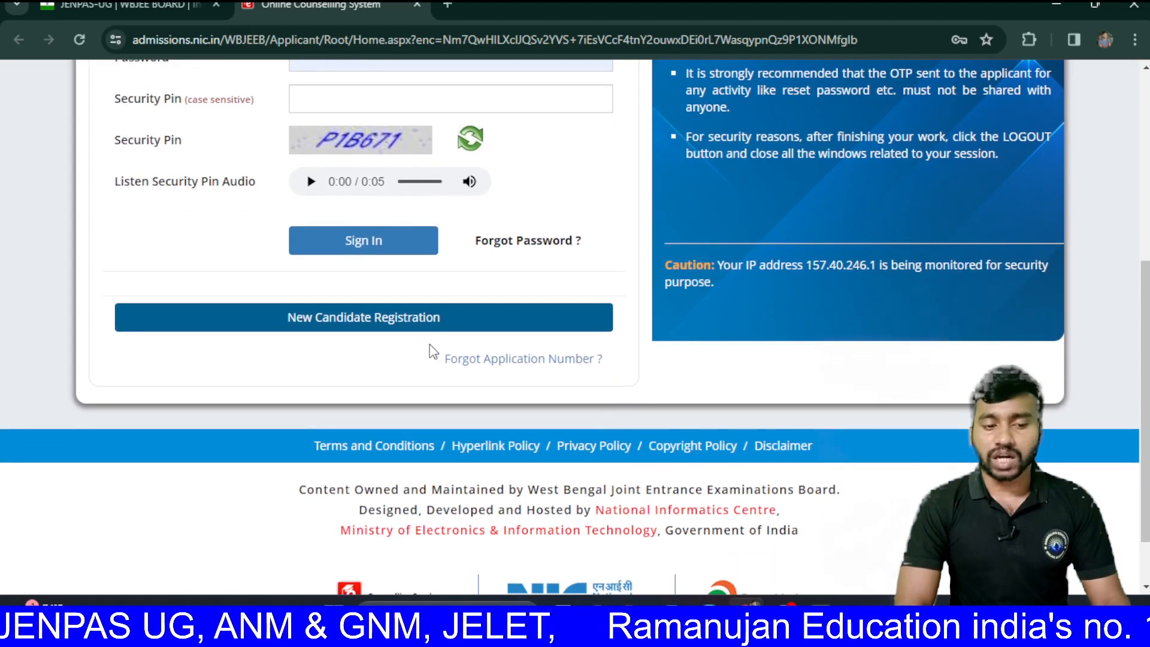
pyautogui.click(391, 326)
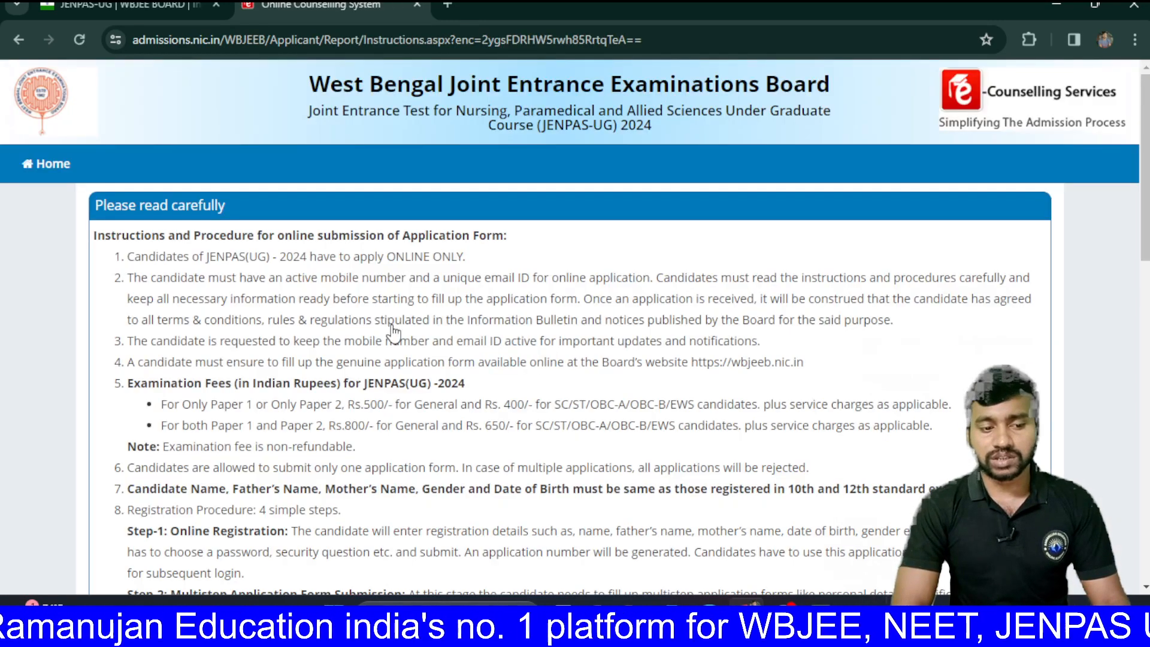
# - Read the application instructions, including the registration procedure and password policy, and agree to them
pyautogui.scroll(-4, 392, 331)
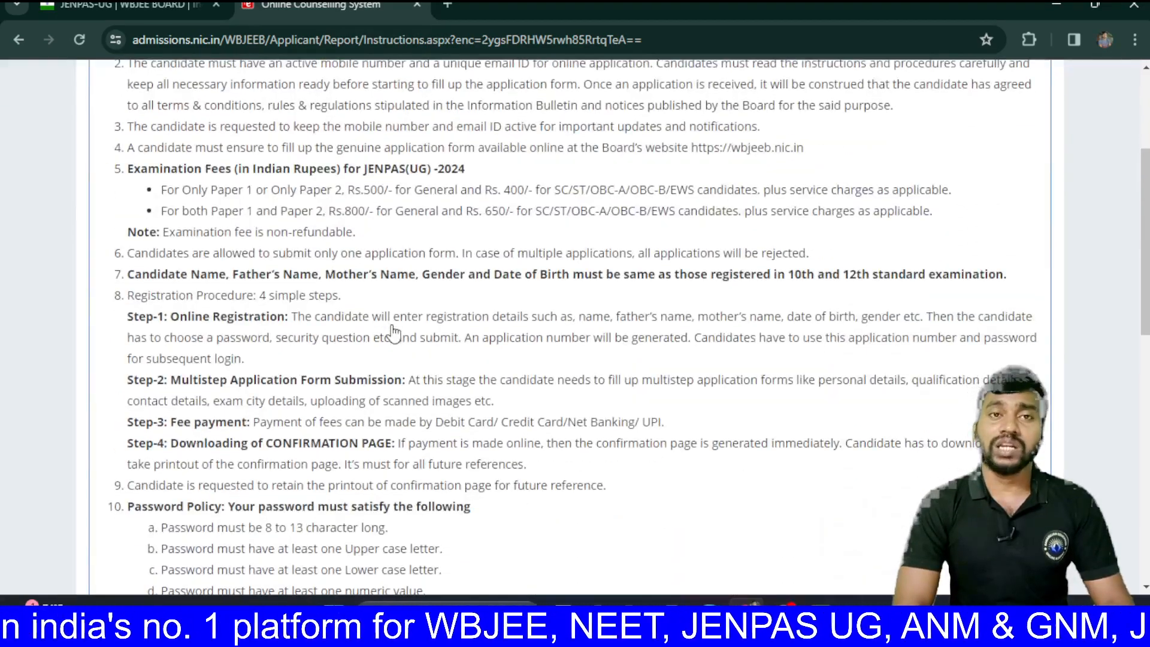
pyautogui.scroll(-1, 392, 332)
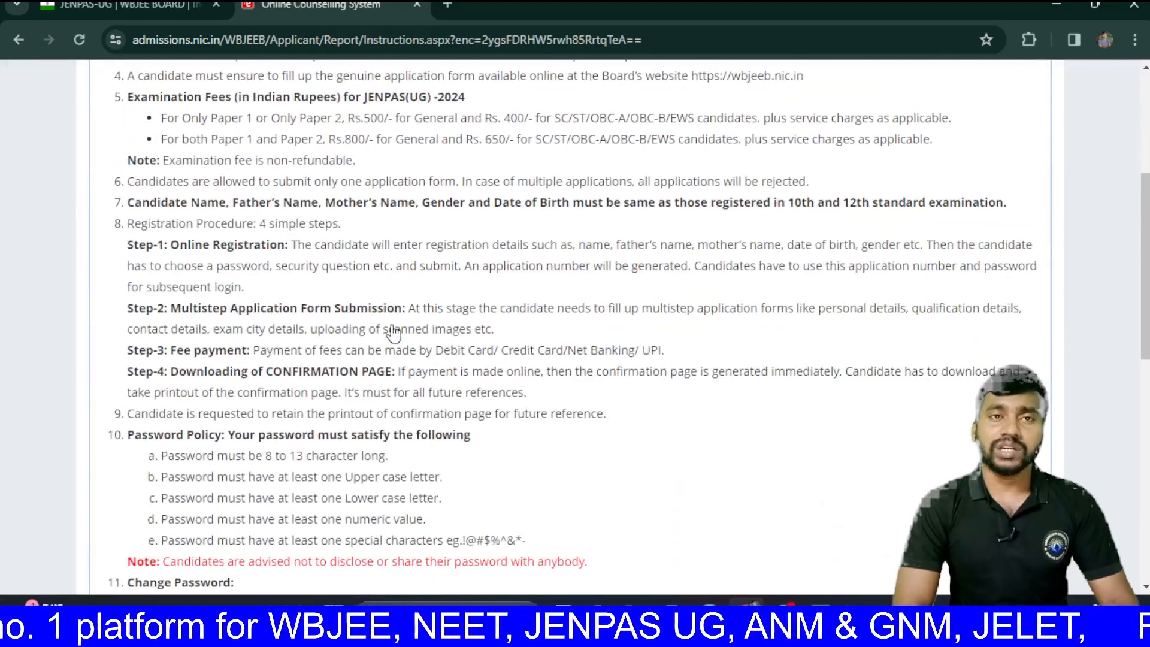
pyautogui.scroll(-1, 392, 333)
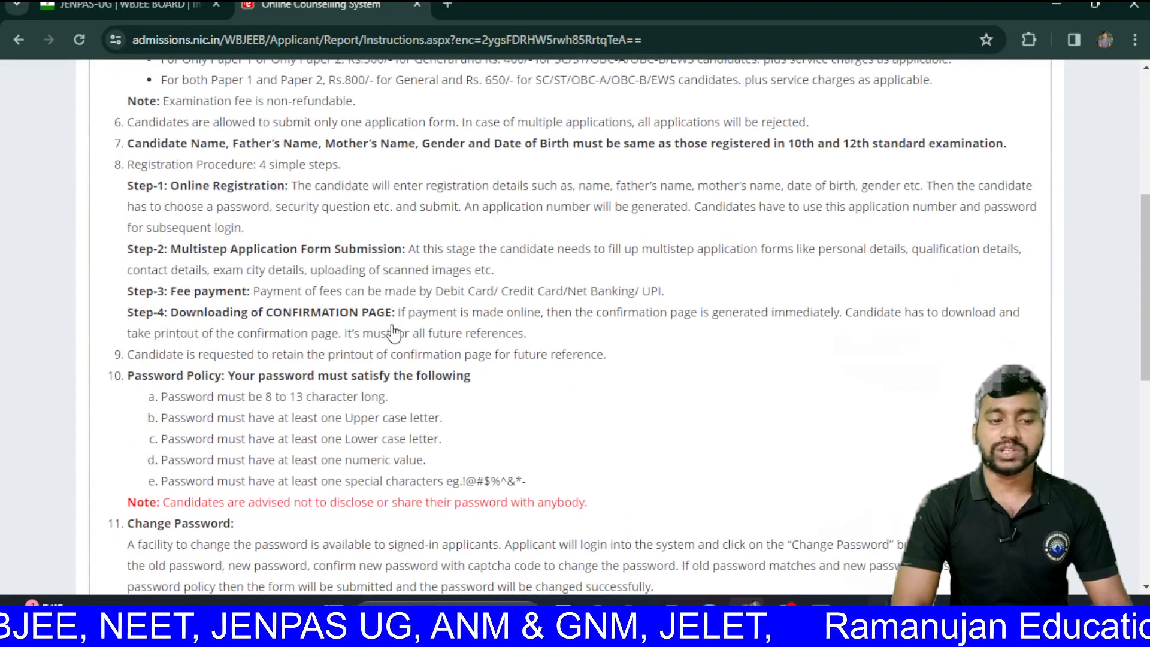
pyautogui.scroll(-2, 392, 333)
pyautogui.scroll(-1, 392, 333)
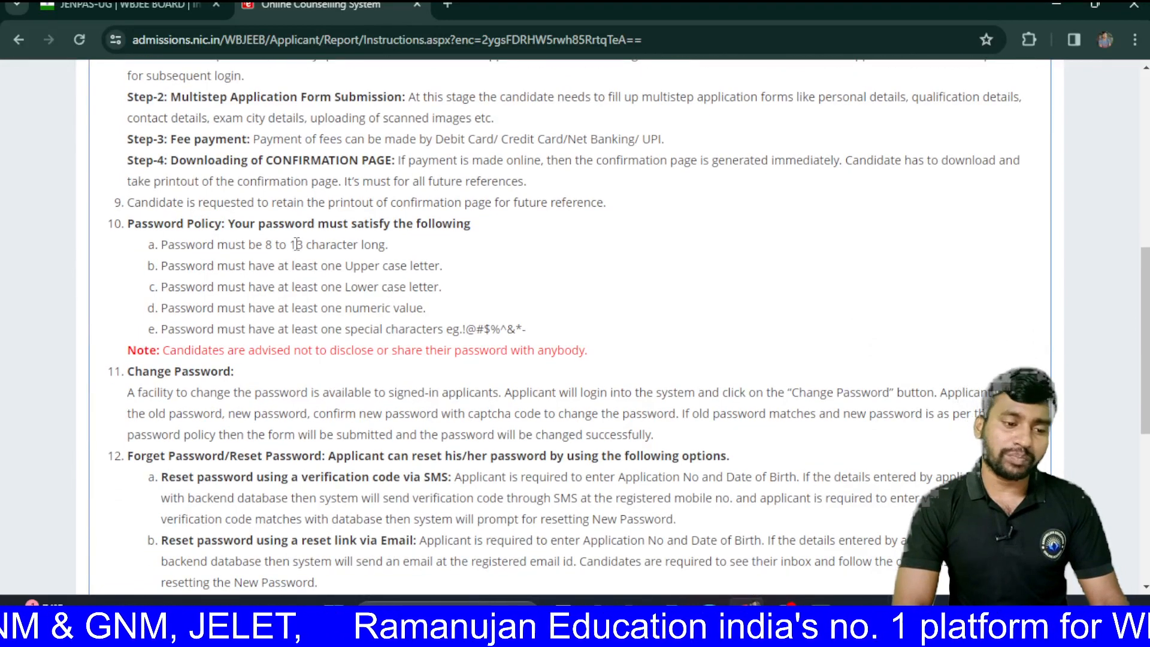
pyautogui.scroll(-1, 424, 248)
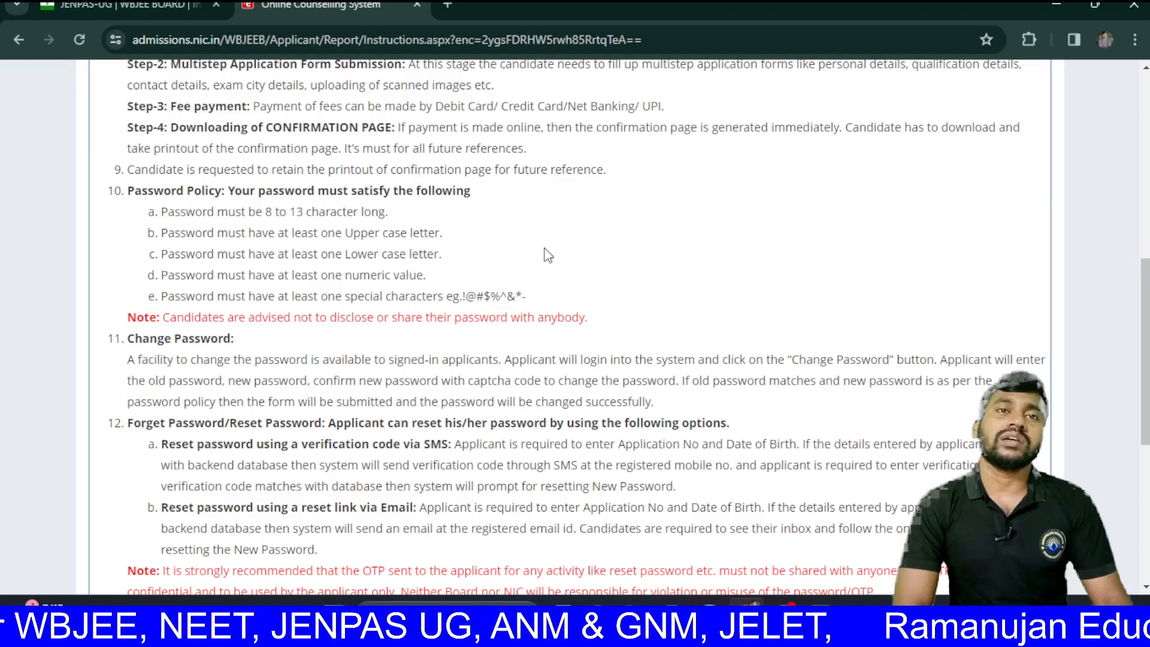
pyautogui.scroll(-1, 548, 255)
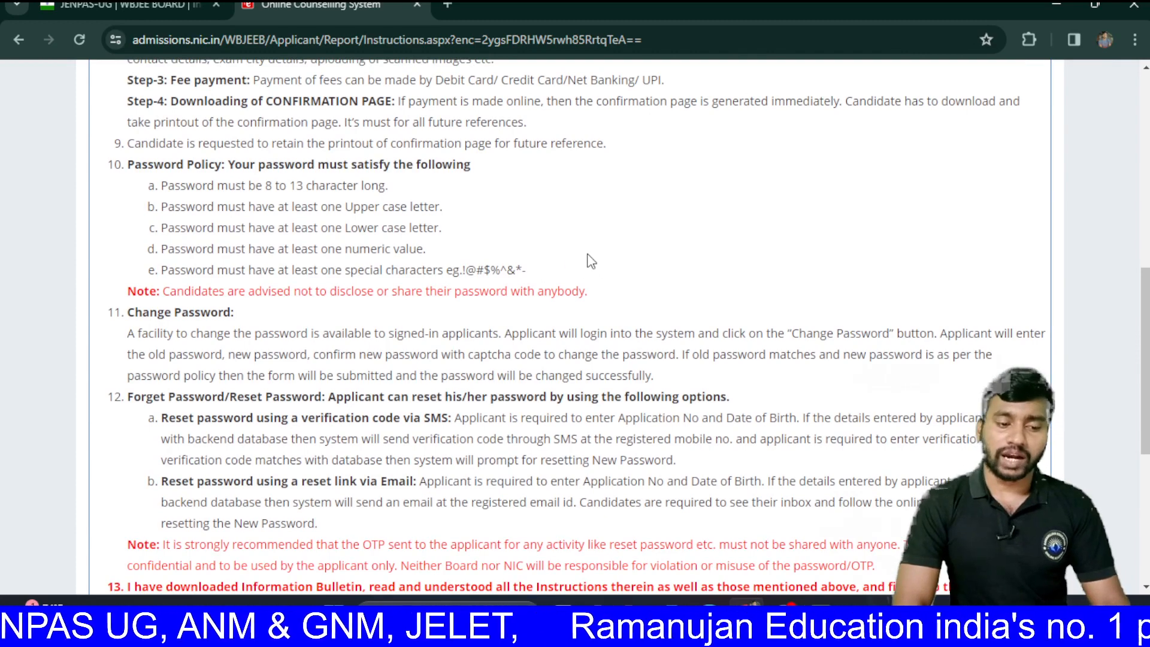
pyautogui.scroll(-2, 589, 260)
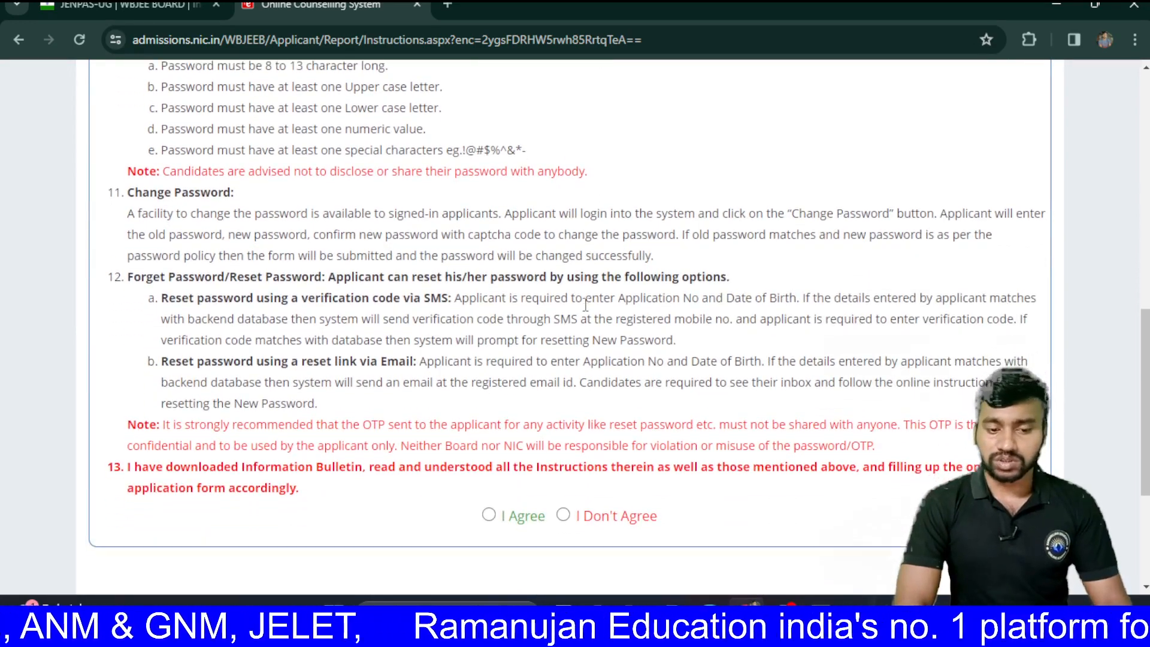
pyautogui.scroll(2, 586, 305)
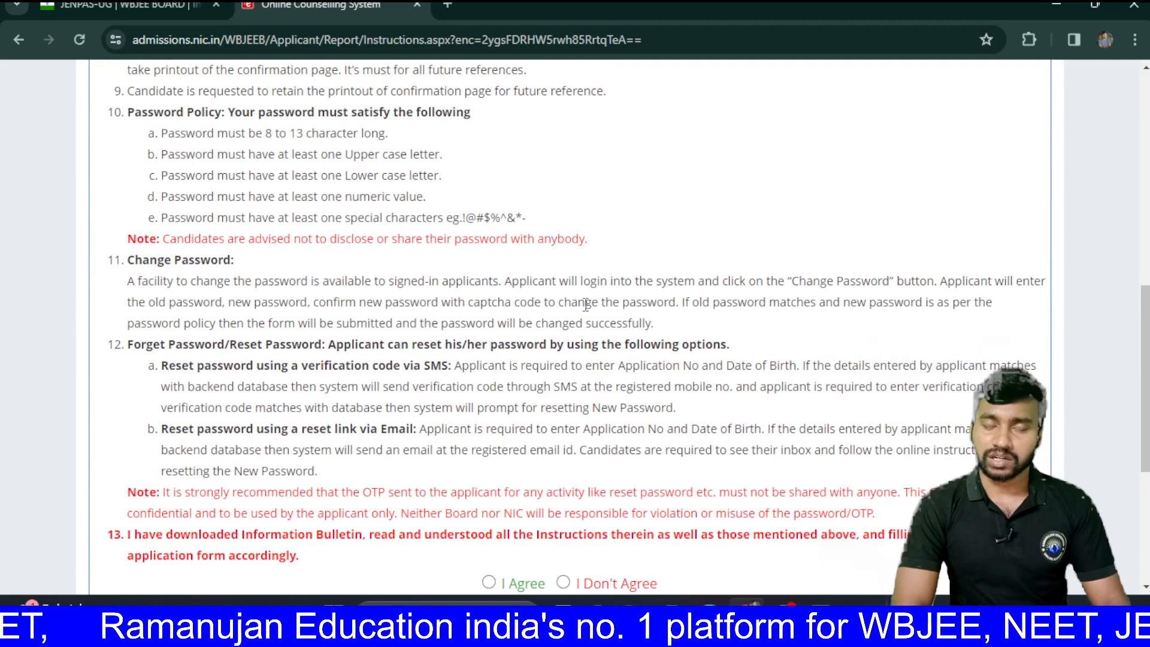
pyautogui.scroll(-1, 586, 304)
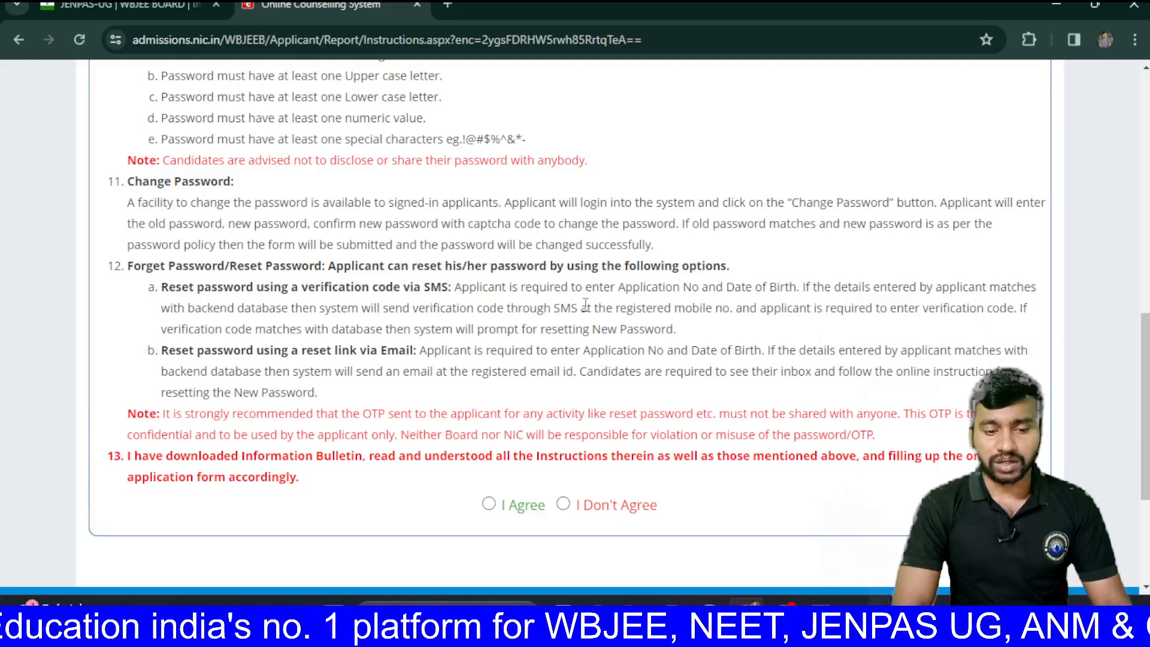
pyautogui.scroll(-2, 585, 304)
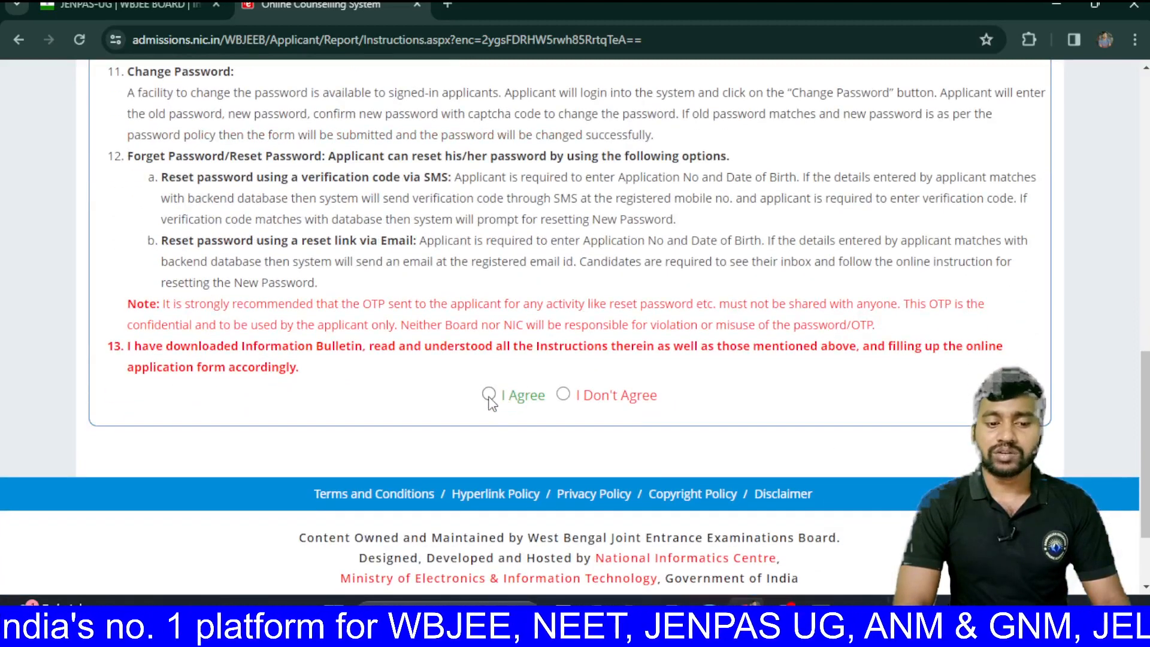
pyautogui.click(489, 397)
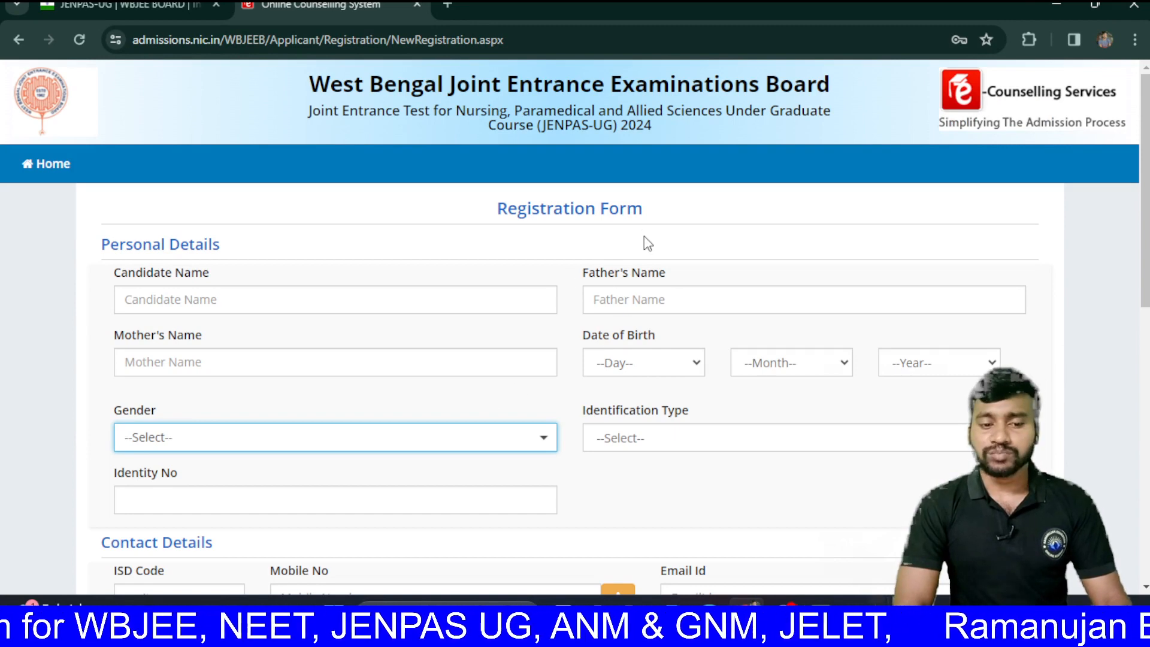
# - Look through the Personal Details fields of the registration form, including the available gender options
pyautogui.scroll(-1, 683, 263)
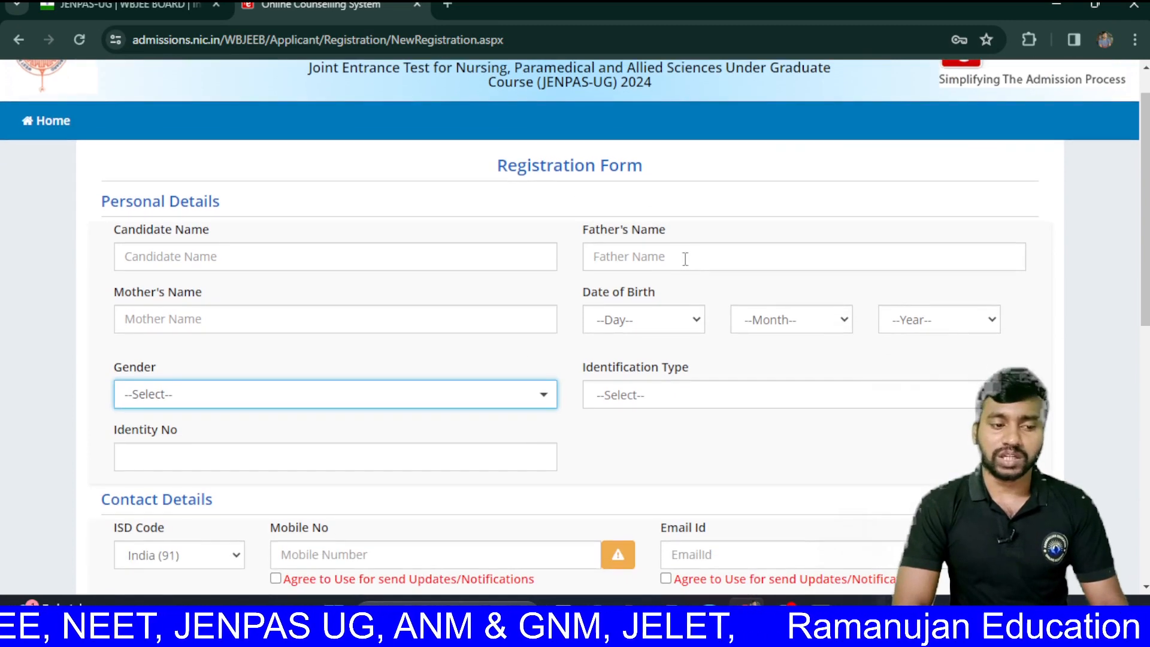
pyautogui.scroll(-1, 685, 258)
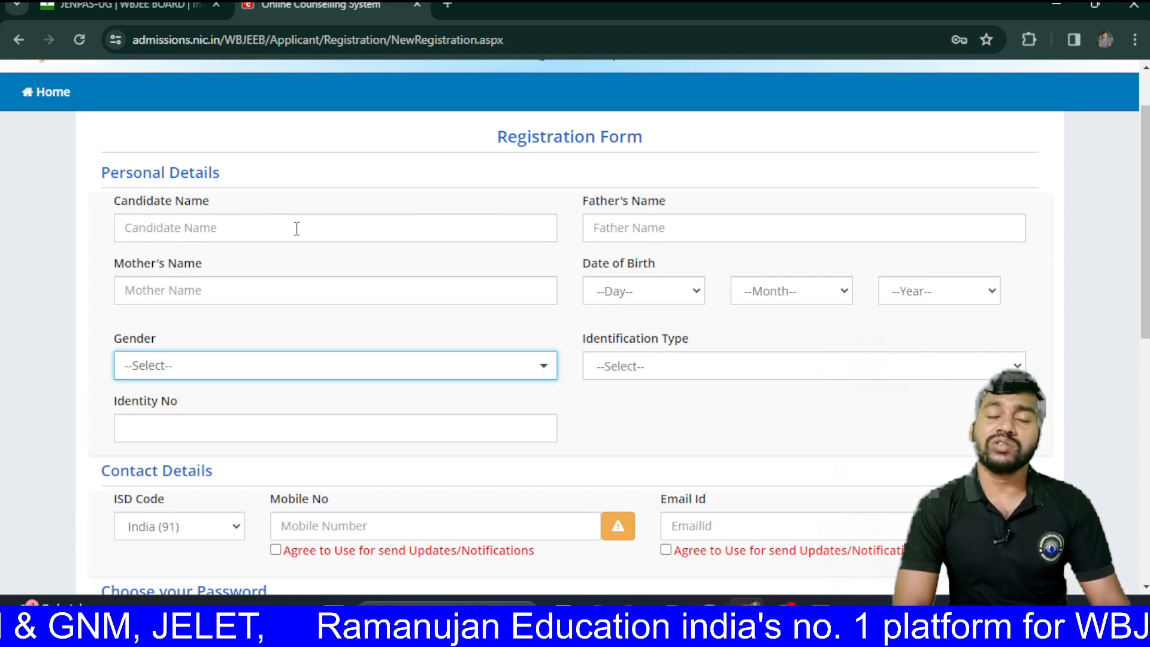
pyautogui.scroll(-1, 297, 228)
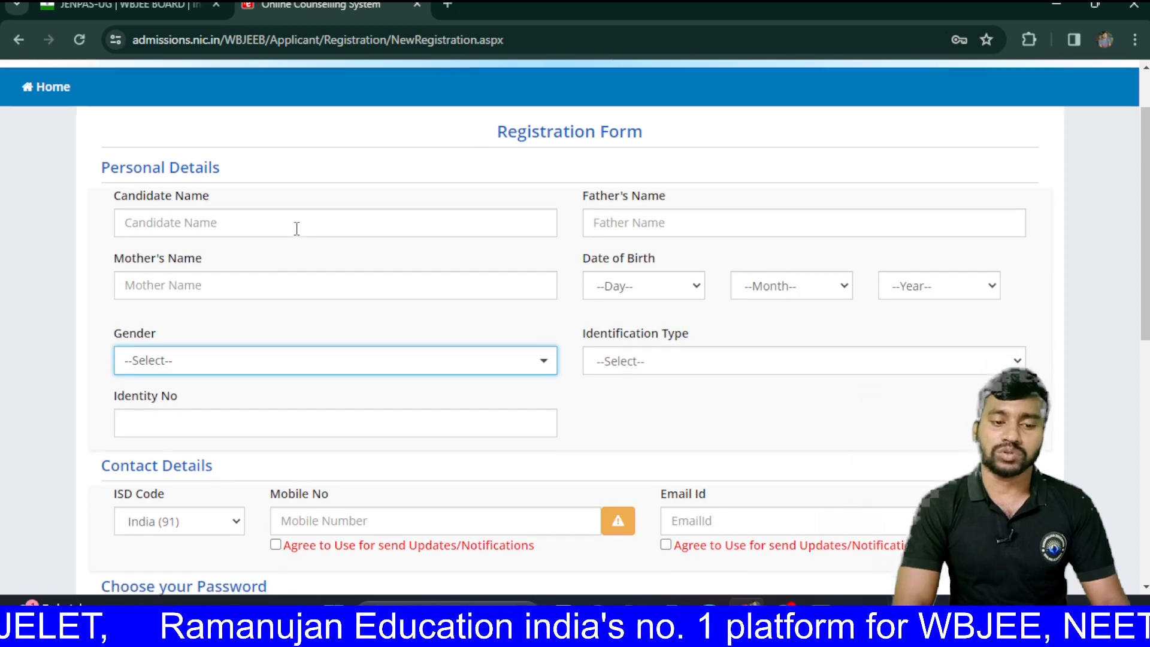
pyautogui.scroll(-1, 664, 211)
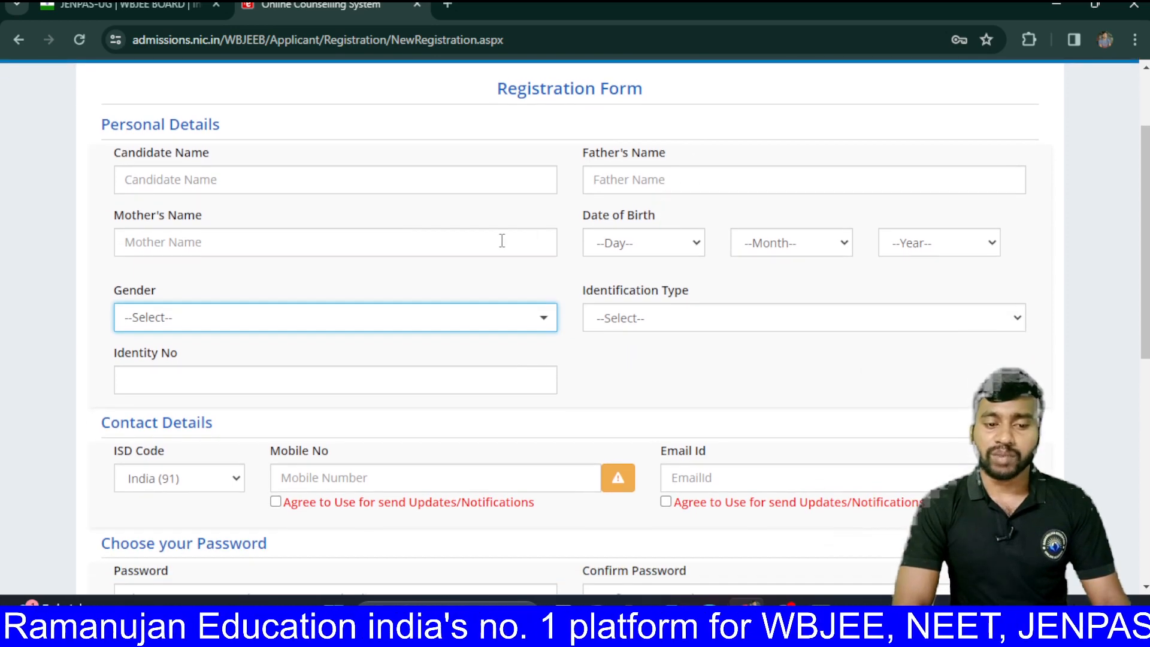
pyautogui.scroll(-2, 672, 250)
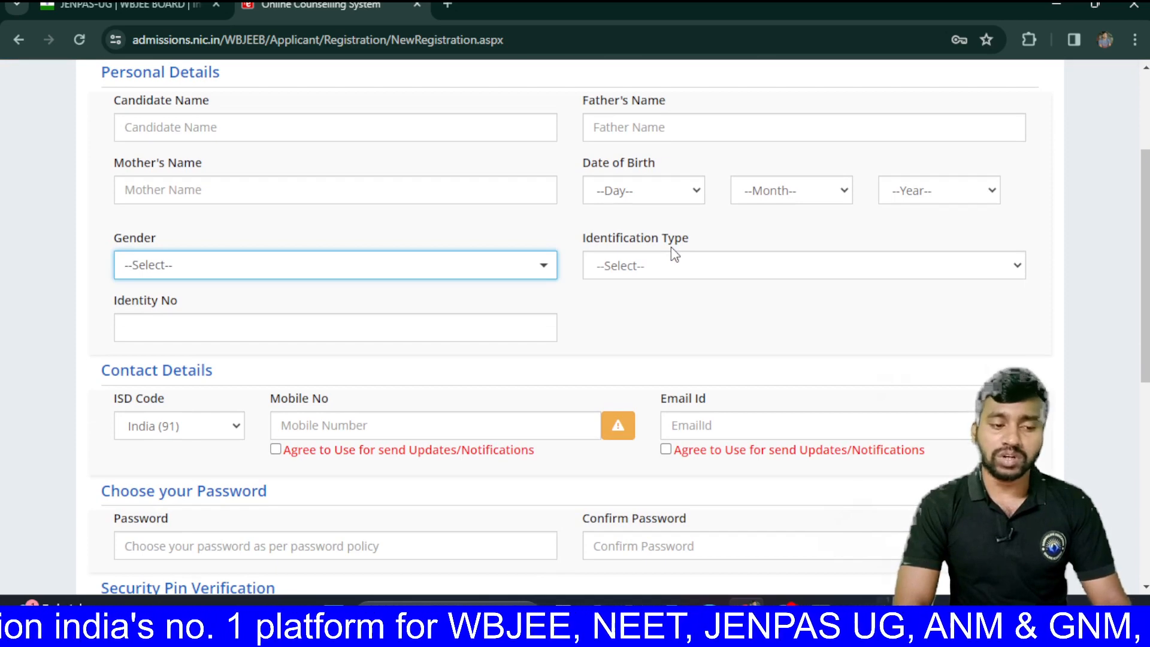
pyautogui.click(532, 276)
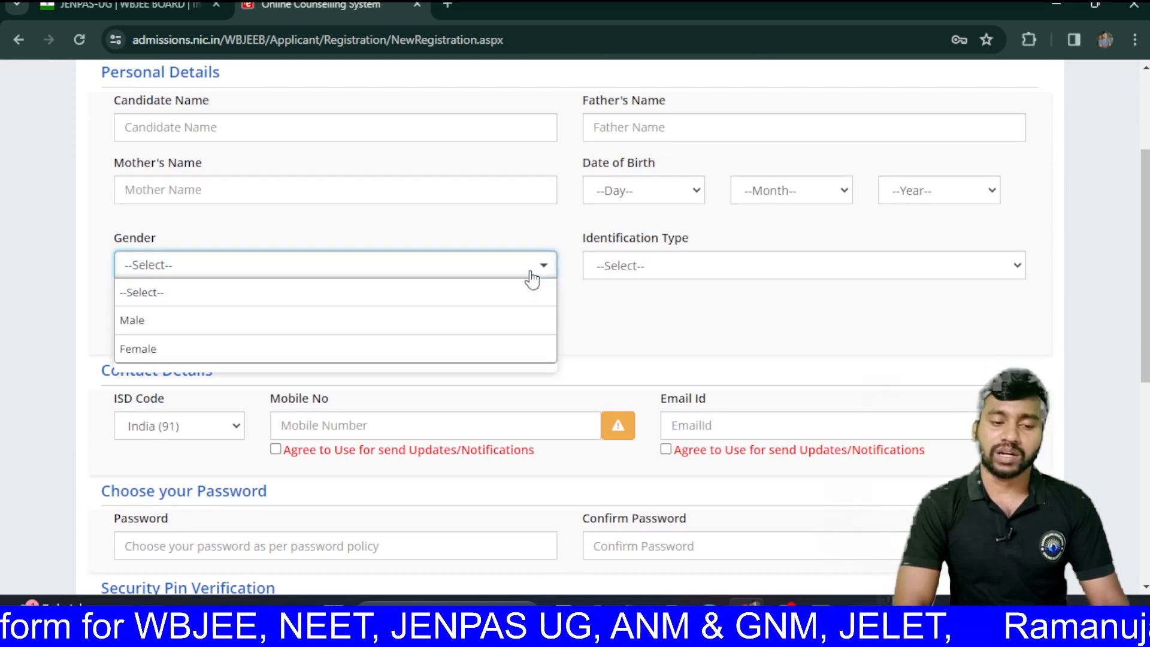
pyautogui.click(536, 218)
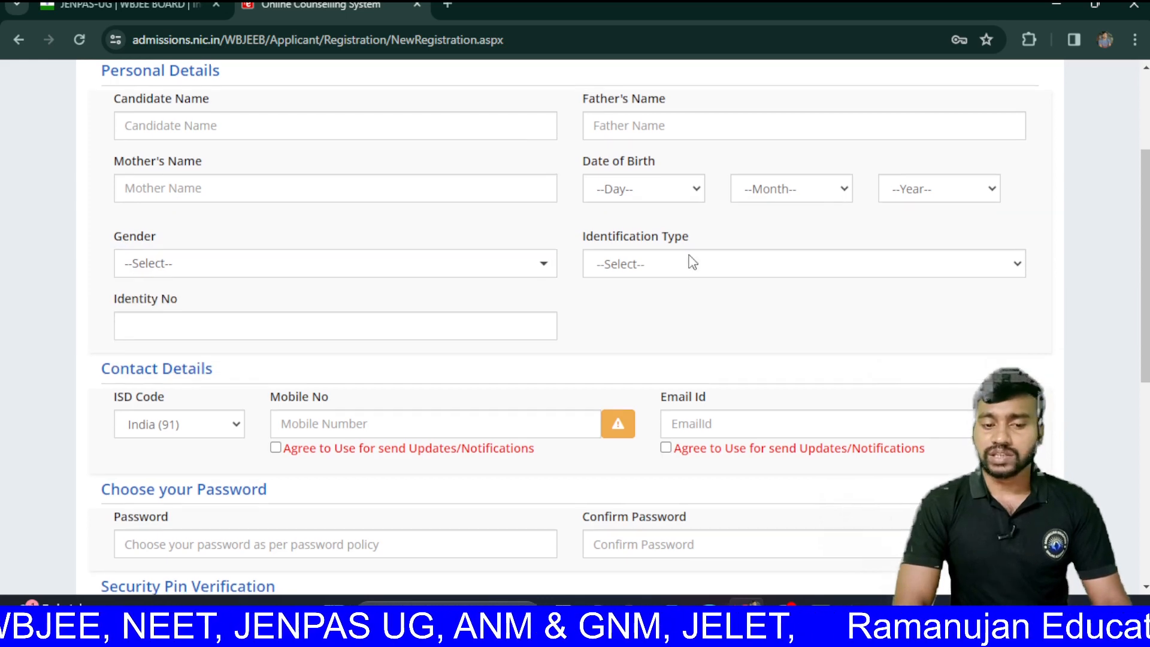
# - Set the identification type to Any Other Valid Govt. Identity with Photograph and go to its number field
pyautogui.scroll(-1, 692, 262)
pyautogui.click(689, 256)
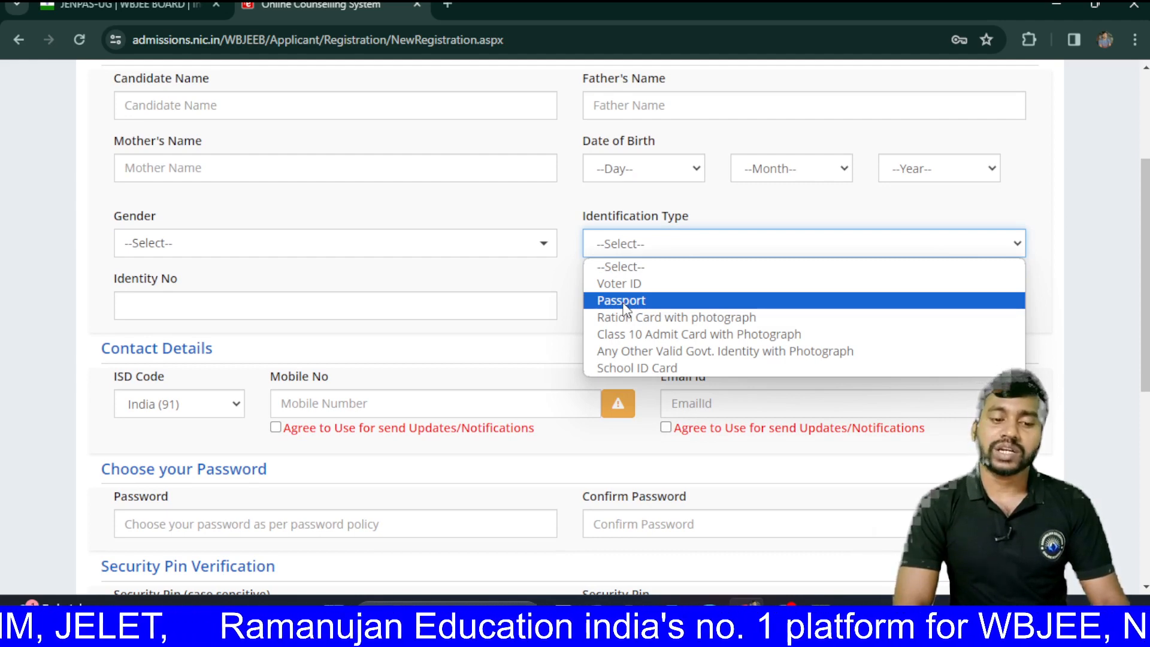
pyautogui.click(671, 352)
pyautogui.scroll(-3, 673, 363)
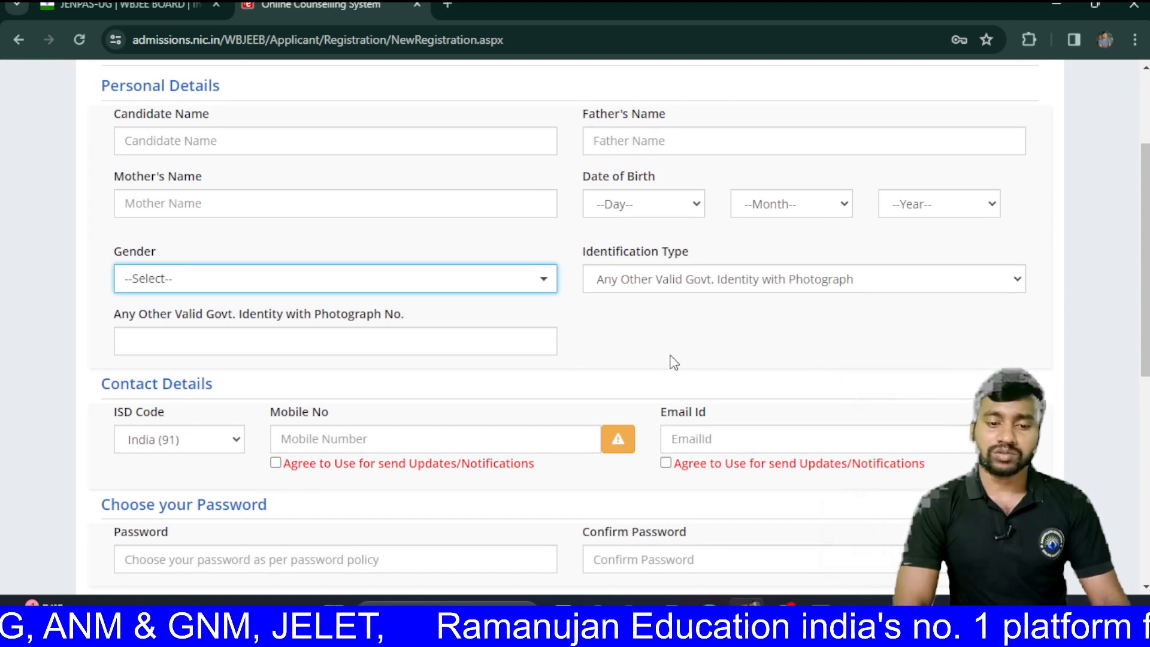
pyautogui.click(470, 343)
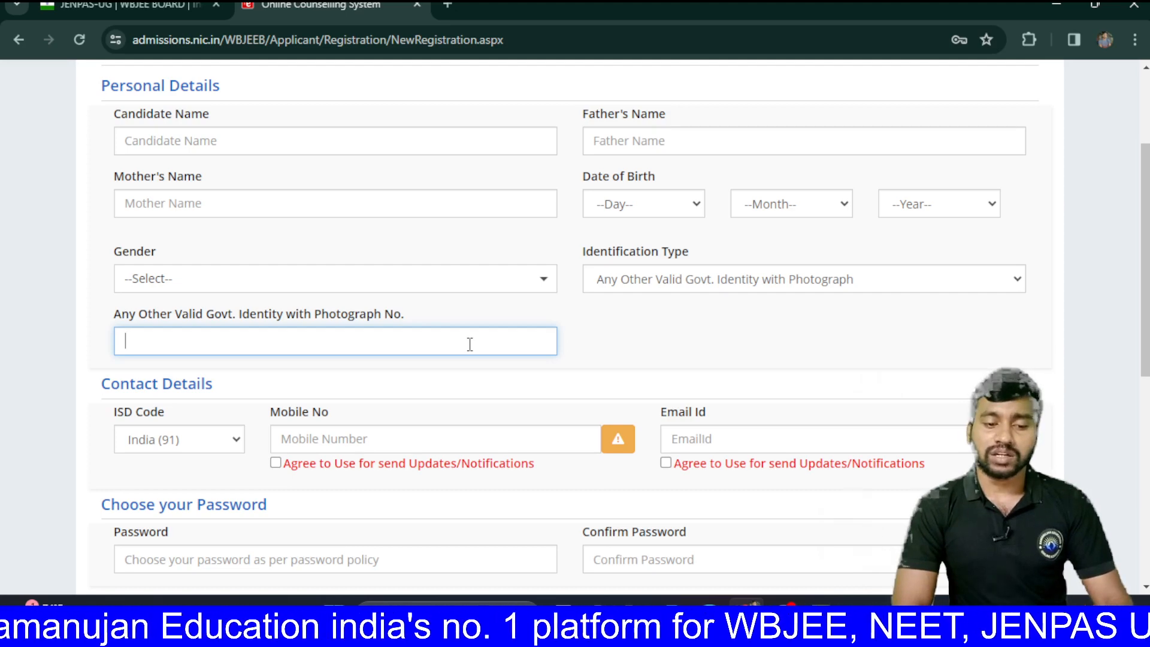
# - Examine the important instructions for the mobile number and email fields under Contact Details
pyautogui.scroll(-2, 470, 344)
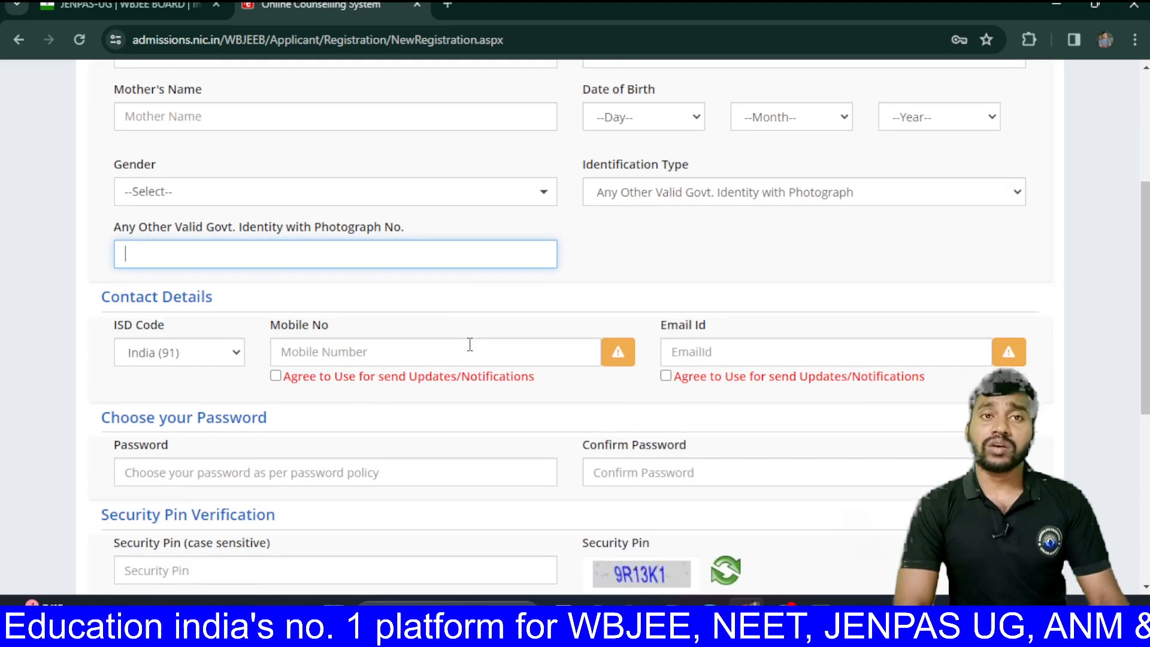
pyautogui.scroll(-2, 469, 344)
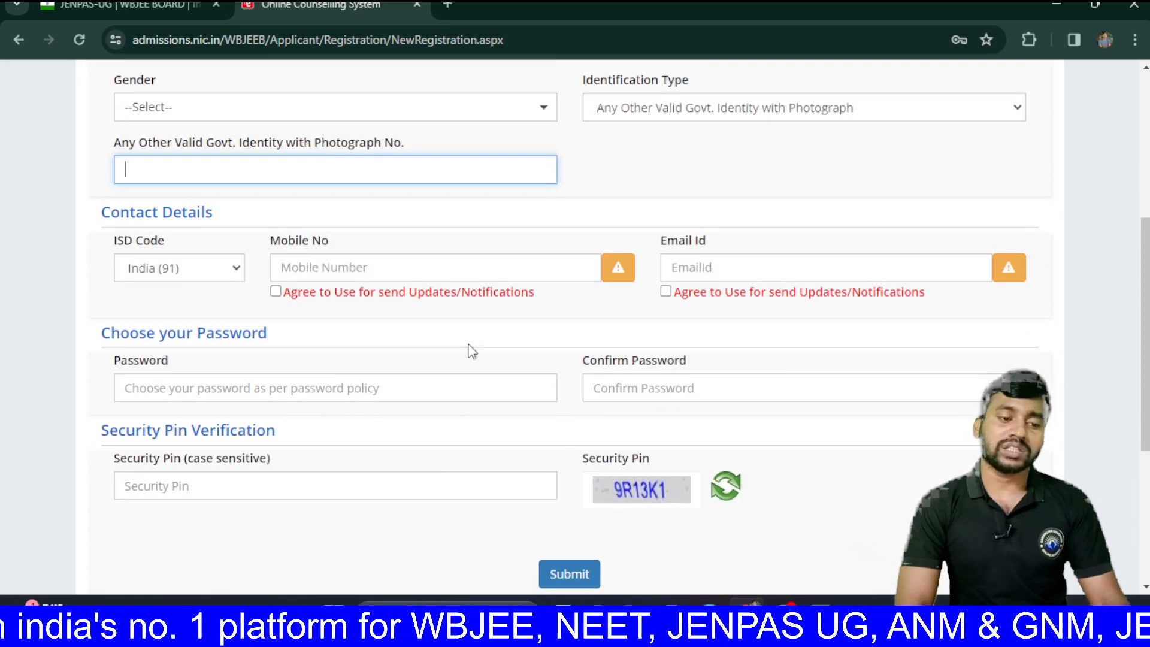
pyautogui.click(480, 272)
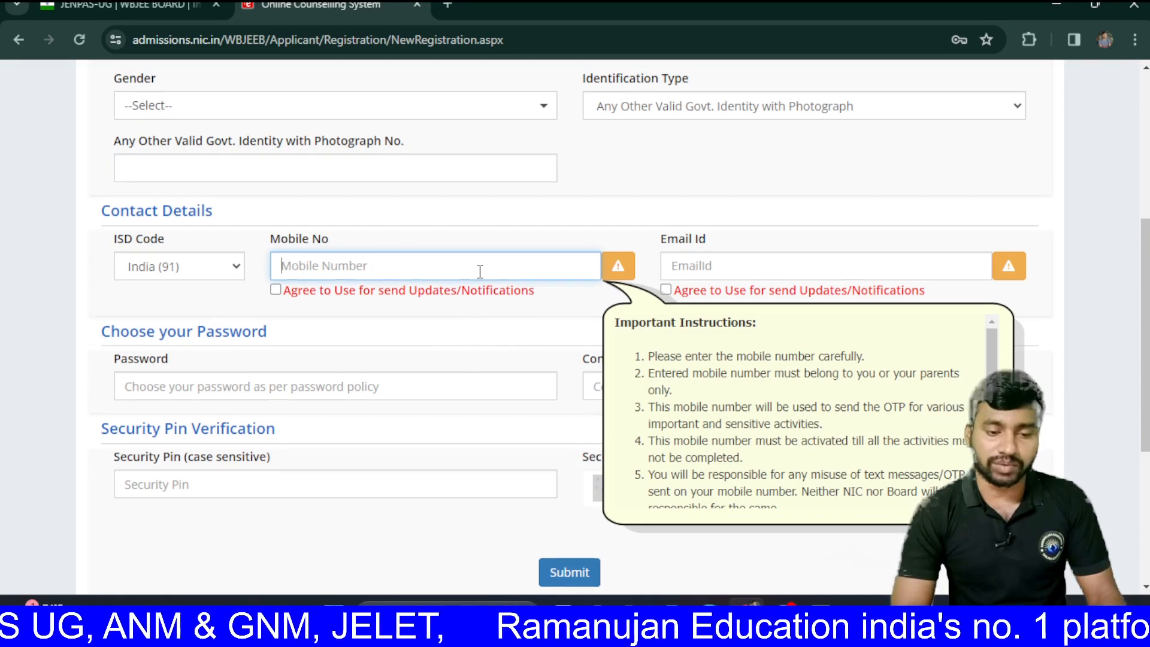
pyautogui.scroll(-1, 479, 273)
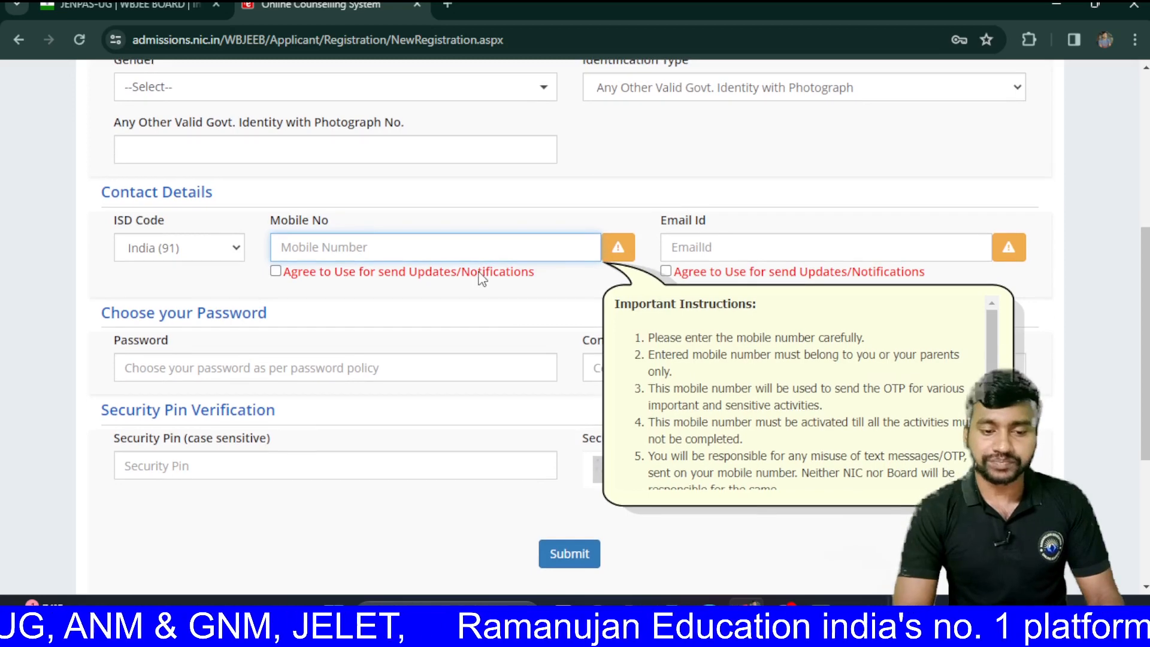
pyautogui.click(722, 246)
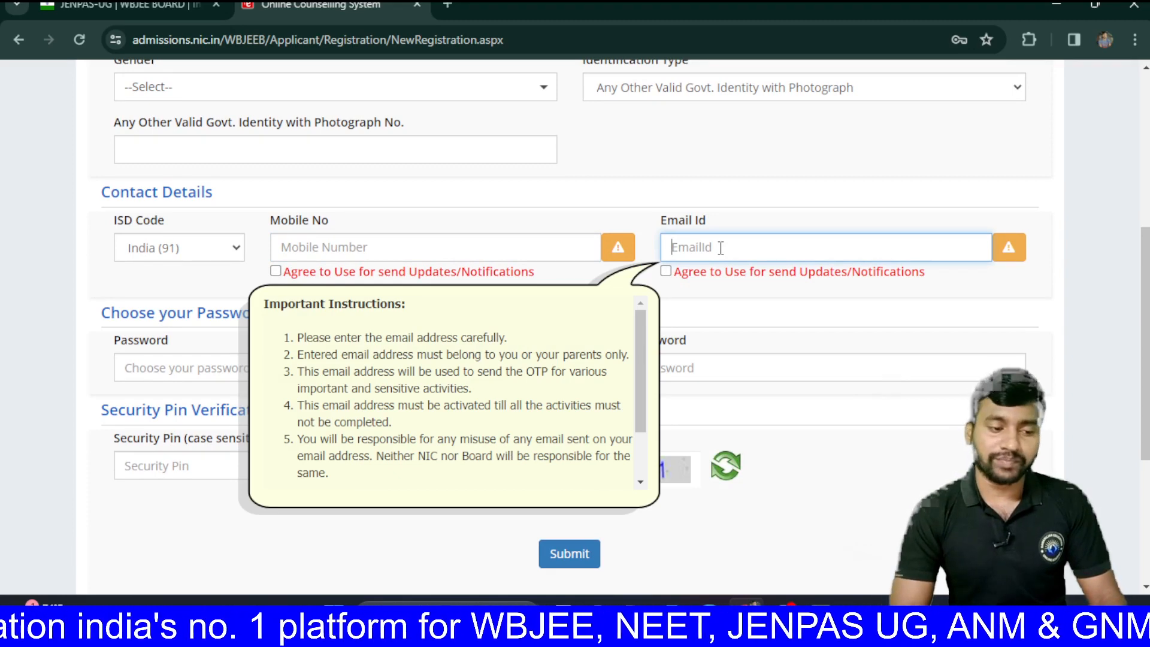
pyautogui.scroll(-1, 722, 252)
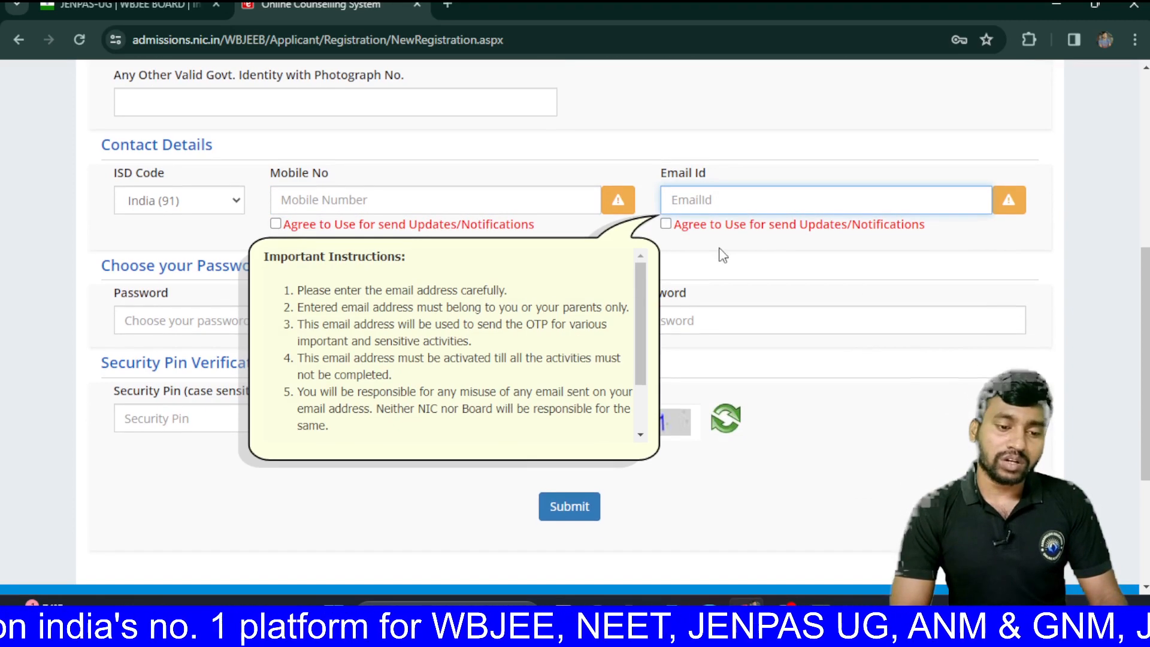
# - Examine the password and confirm password requirements, the security pin field and the end of the registration form
pyautogui.click(133, 325)
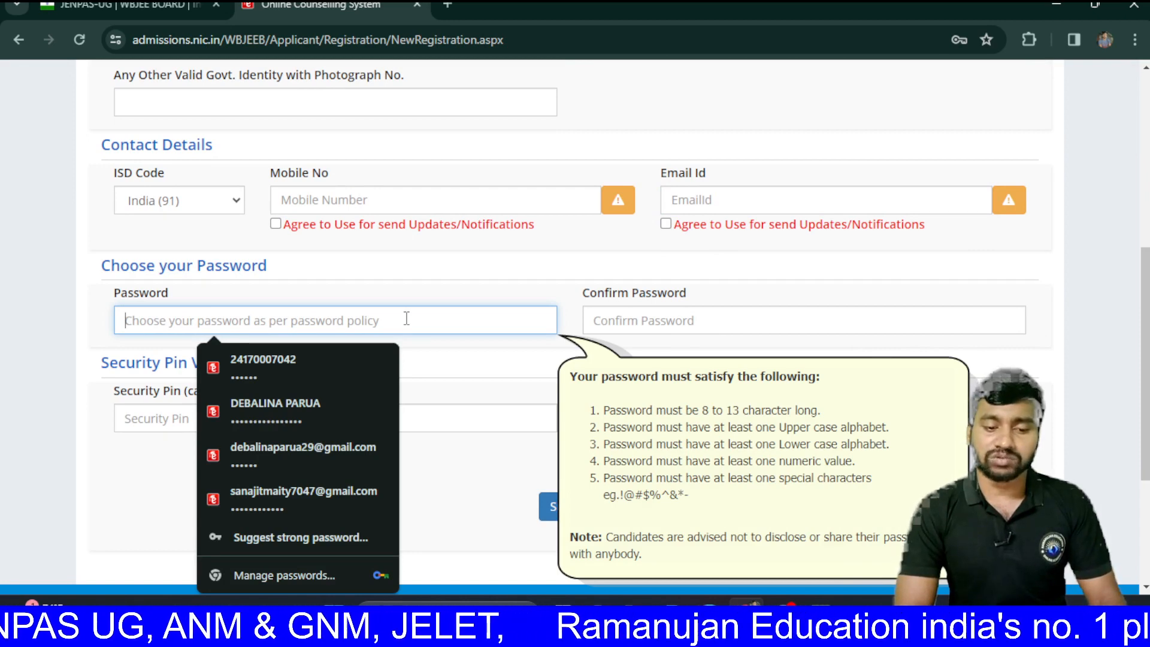
pyautogui.click(634, 315)
pyautogui.scroll(-1, 635, 319)
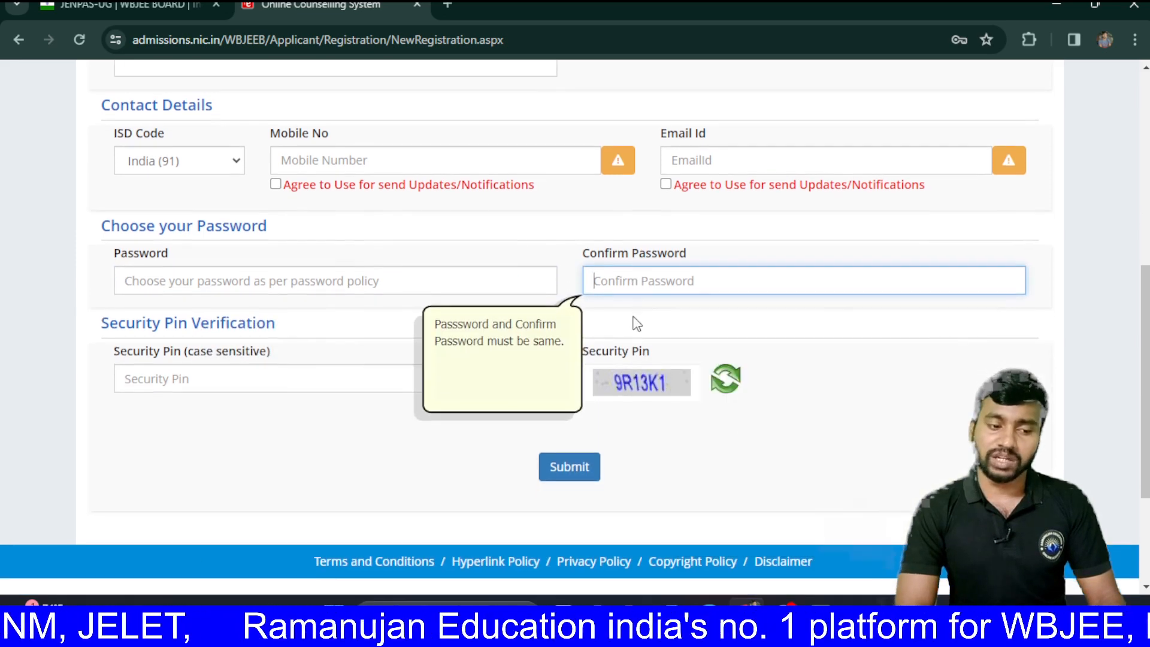
pyautogui.click(324, 382)
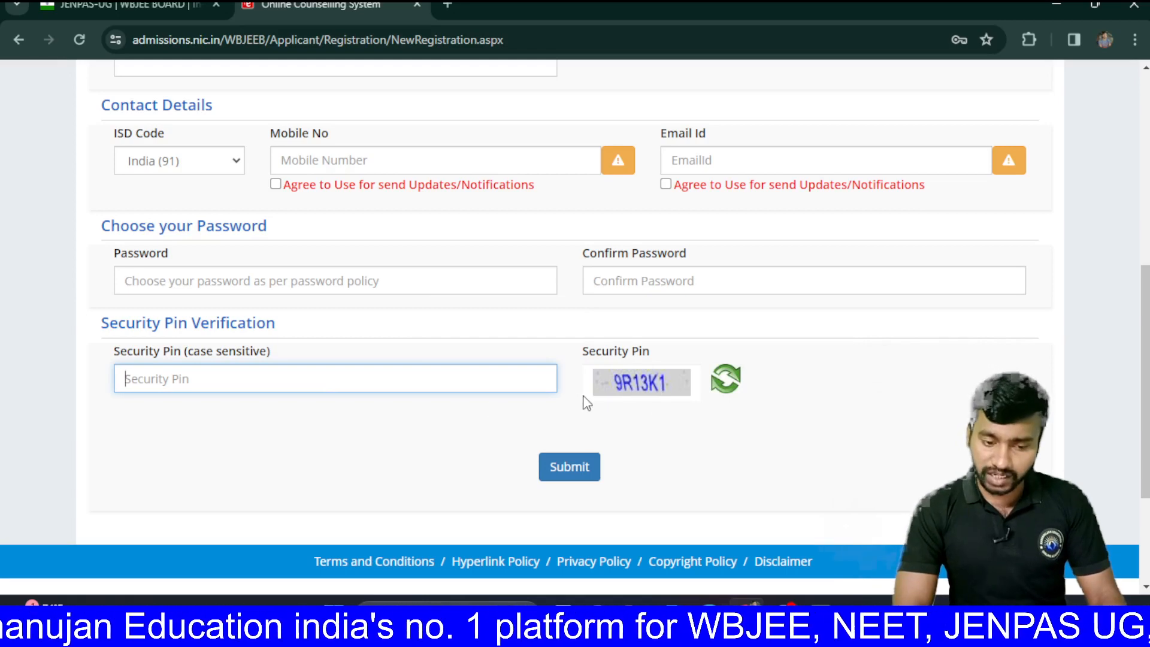
pyautogui.scroll(-1, 640, 403)
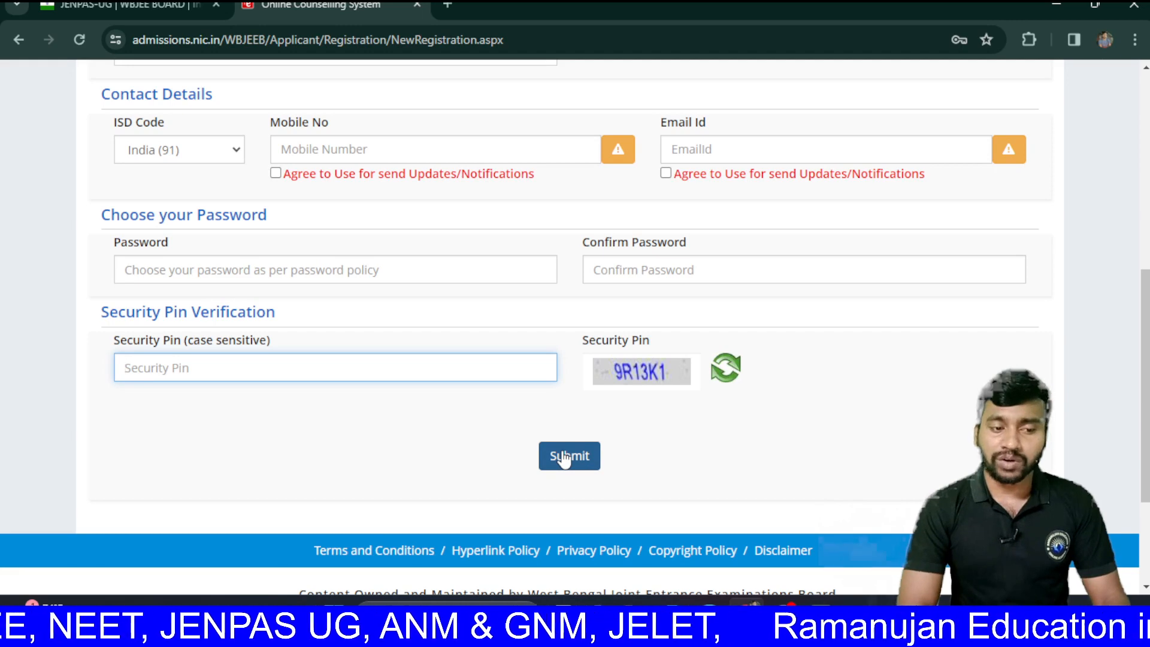
pyautogui.scroll(-3, 563, 458)
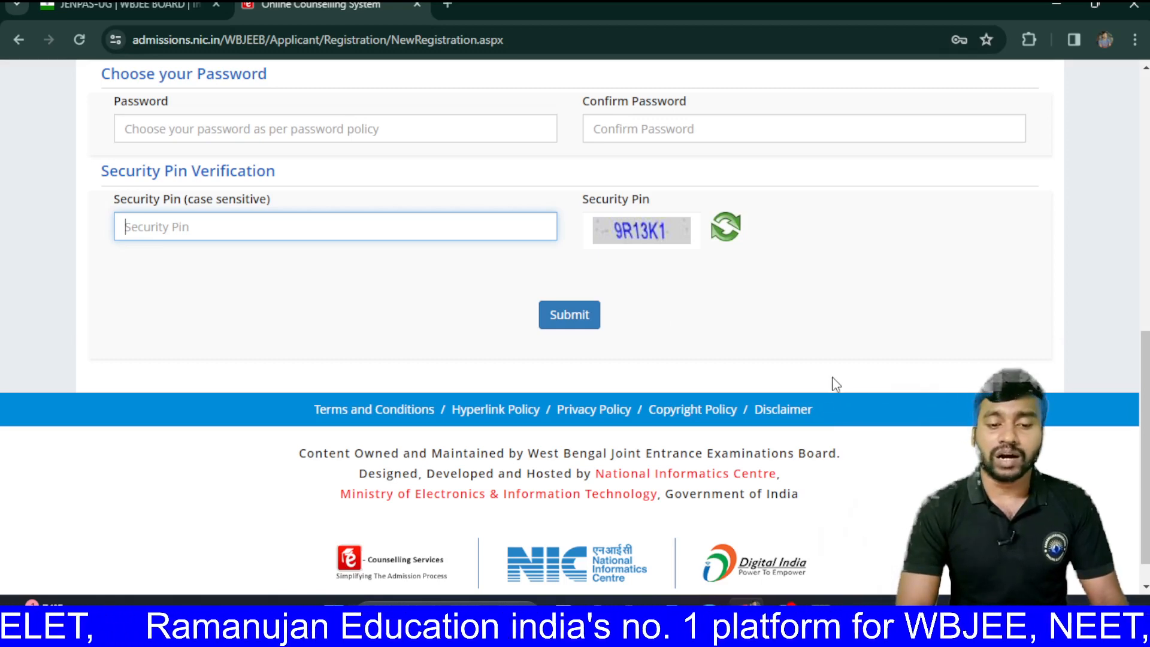
pyautogui.moveTo(777, 599)
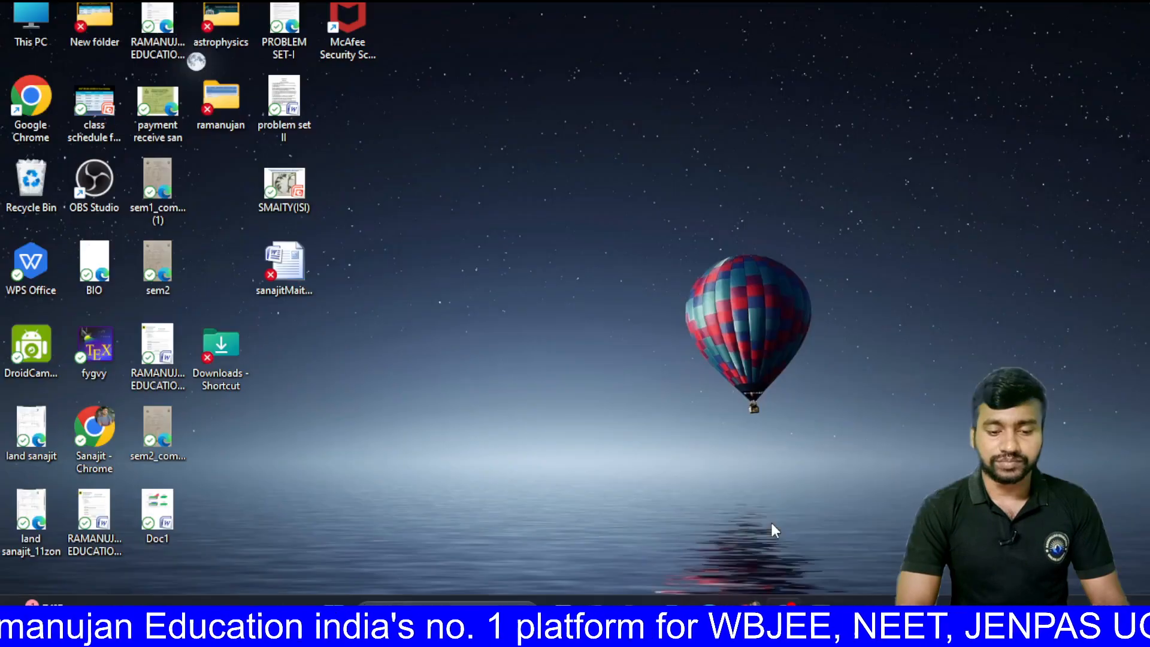
pyautogui.click(770, 520)
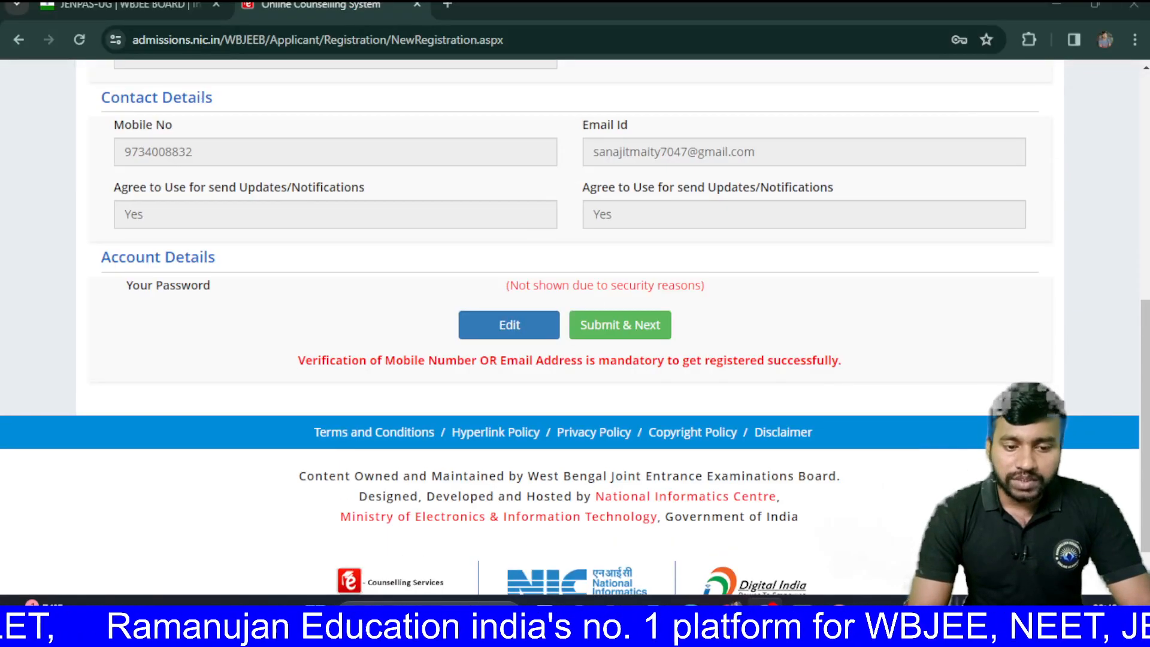
pyautogui.click(1056, 5)
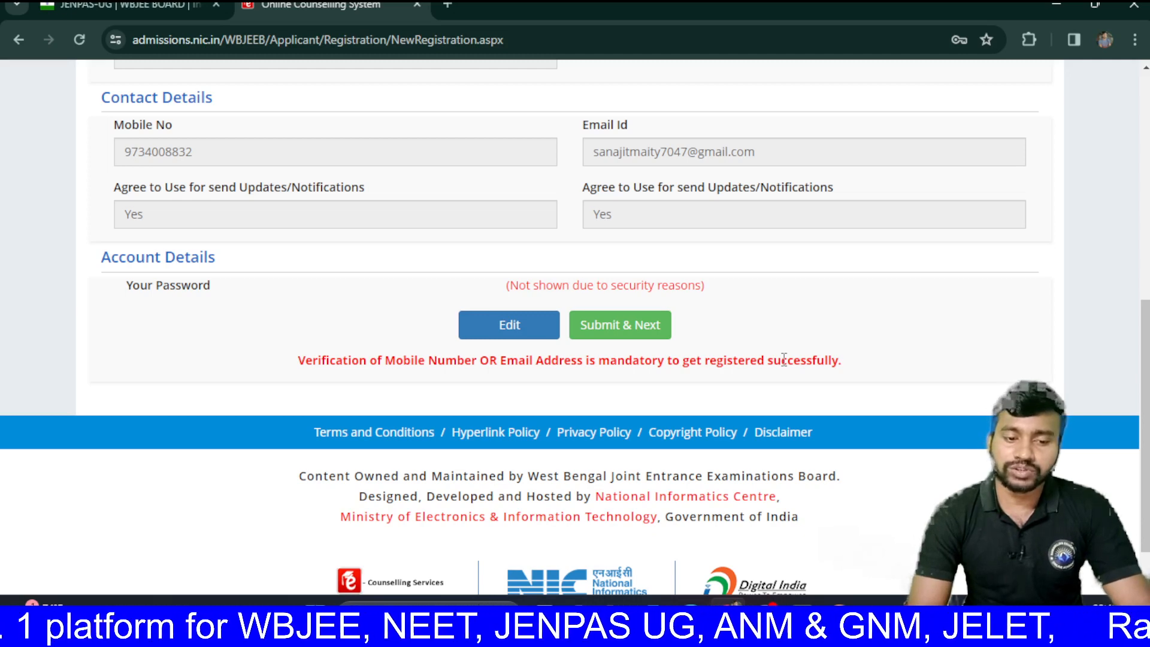
# - Submit the completed registration details, enter the case-sensitive security pin in the verification dialog and do the final submission
pyautogui.click(647, 333)
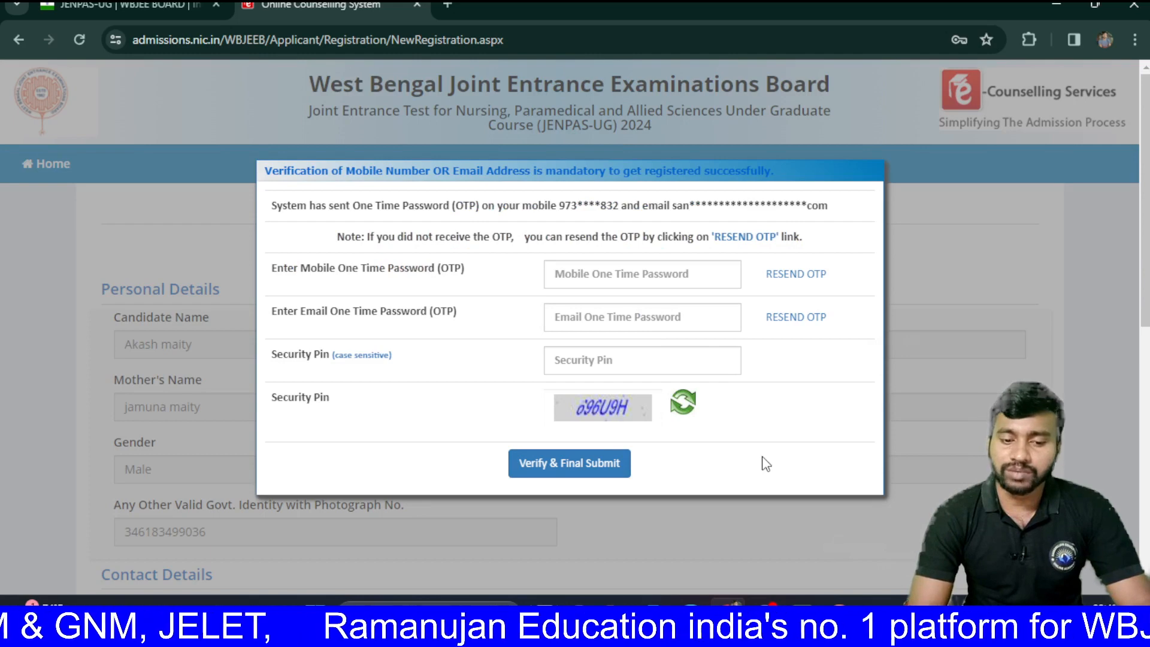
pyautogui.moveTo(760, 589)
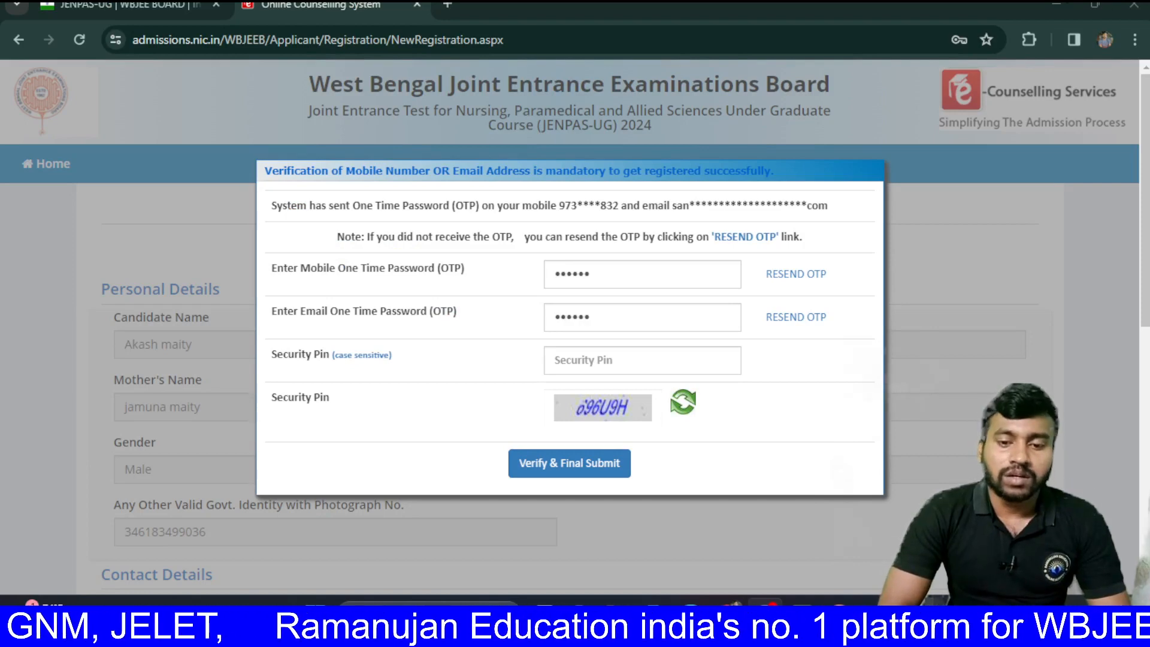
pyautogui.click(603, 363)
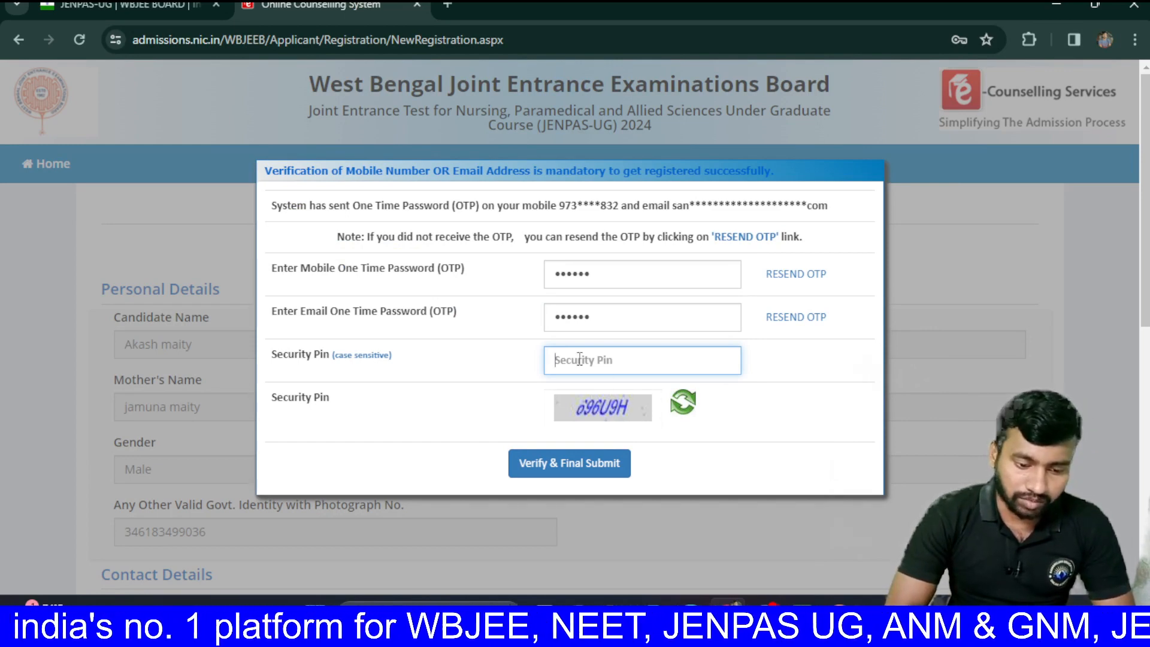
pyautogui.write('6')
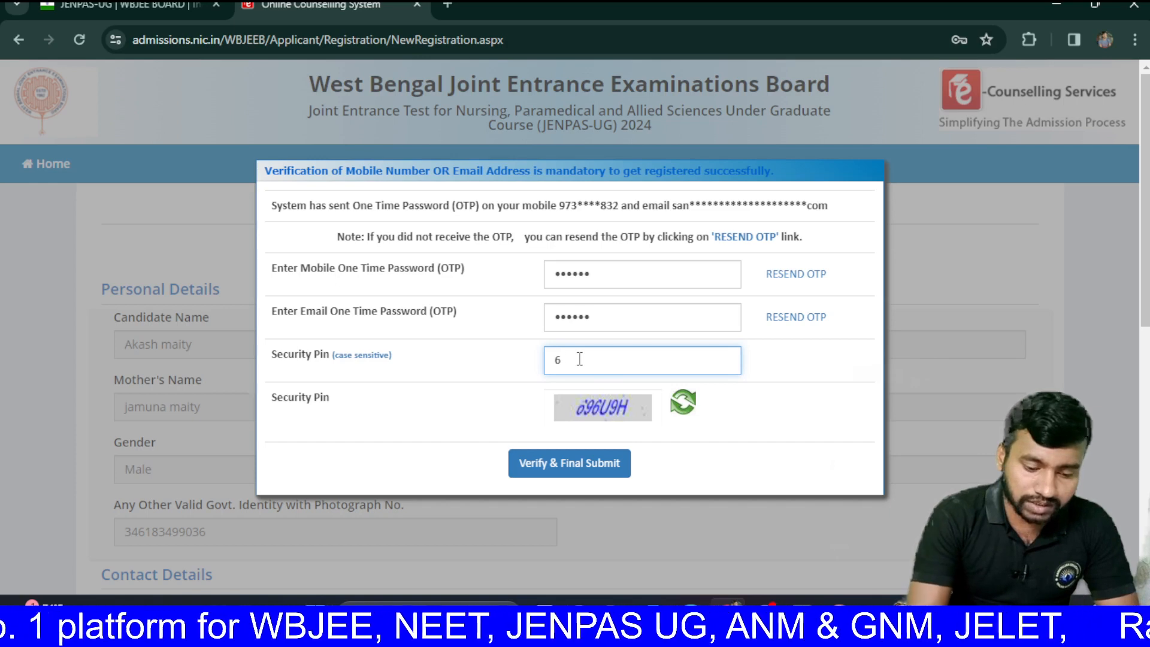
pyautogui.write('96')
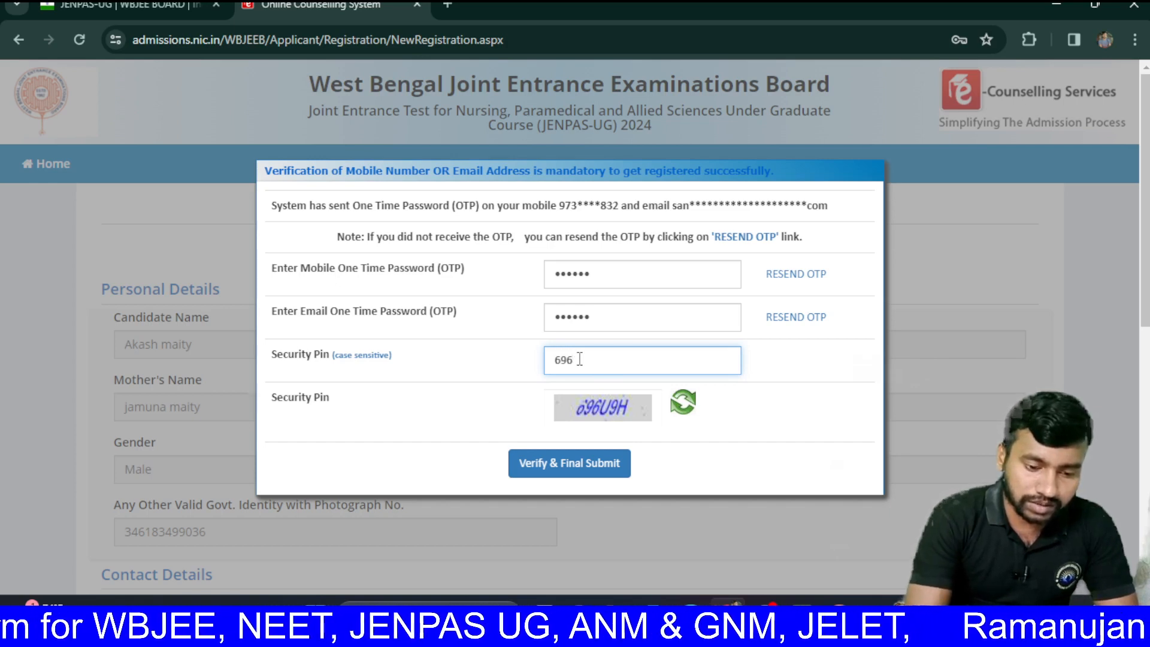
pyautogui.press('capslock')
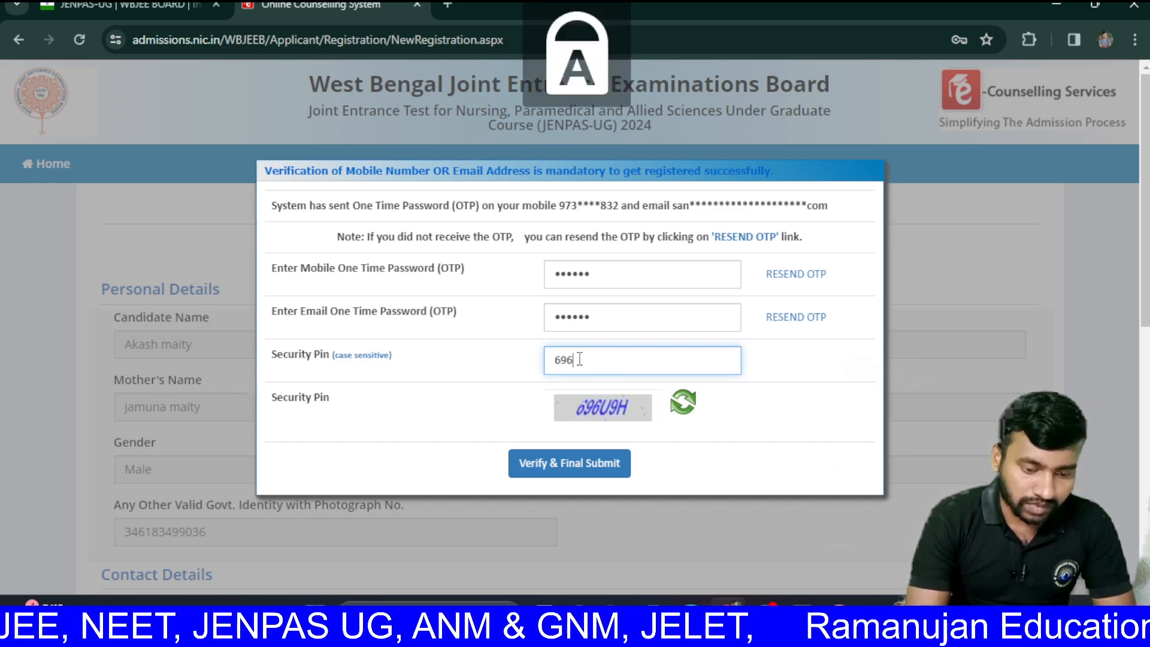
pyautogui.write('U')
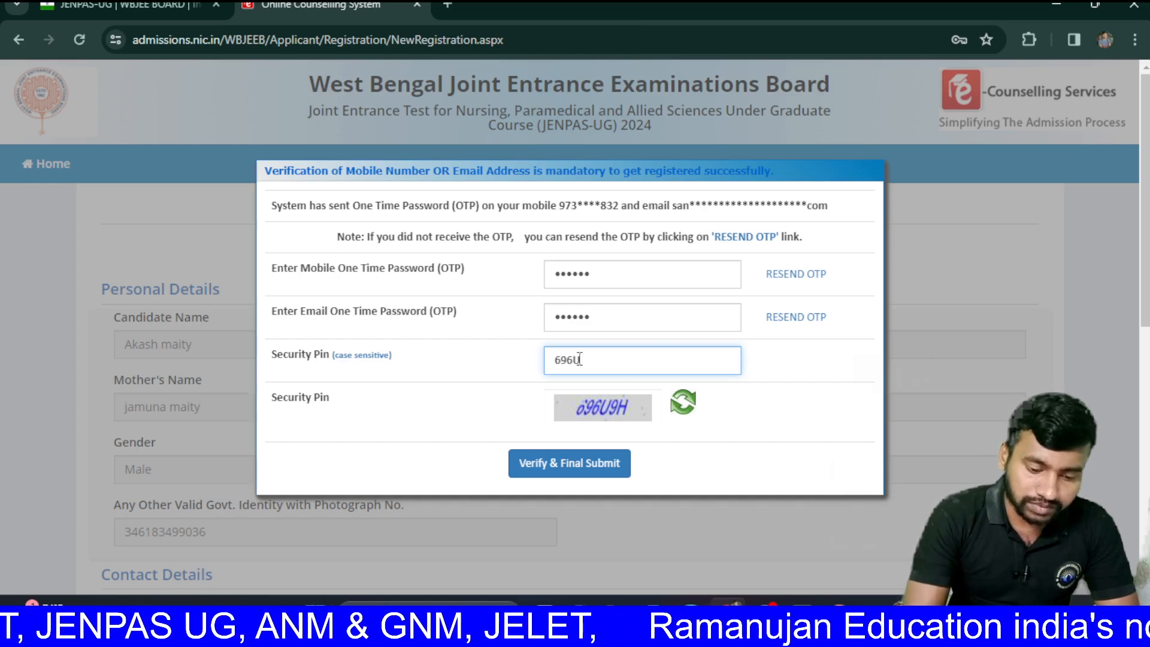
pyautogui.write('9H')
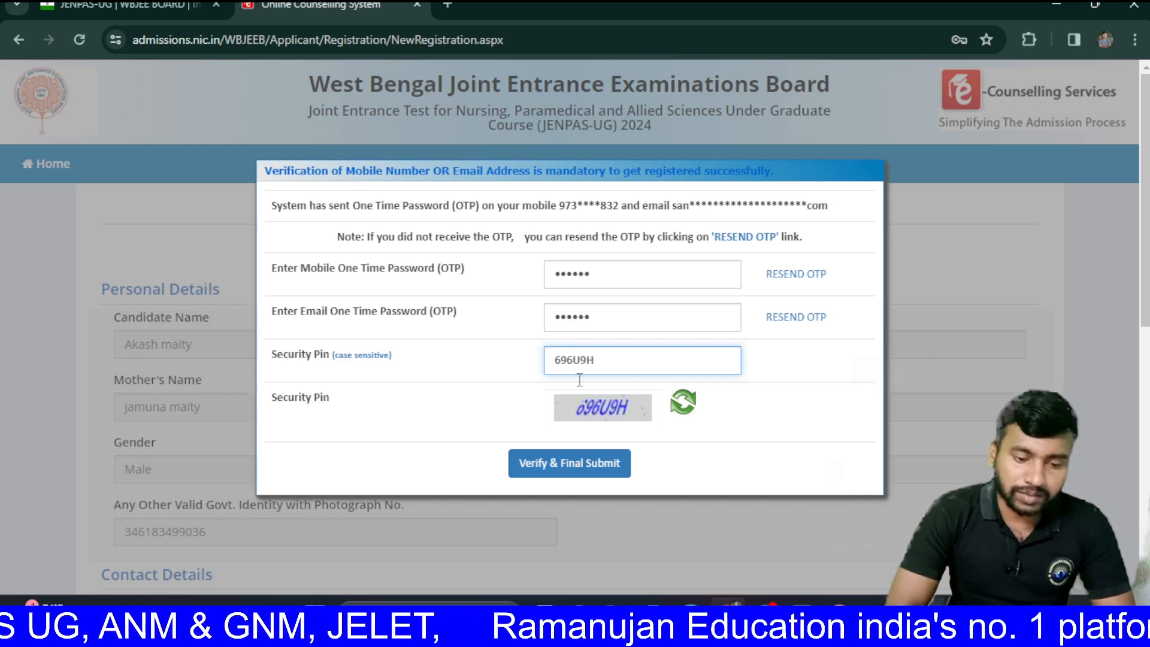
pyautogui.click(573, 464)
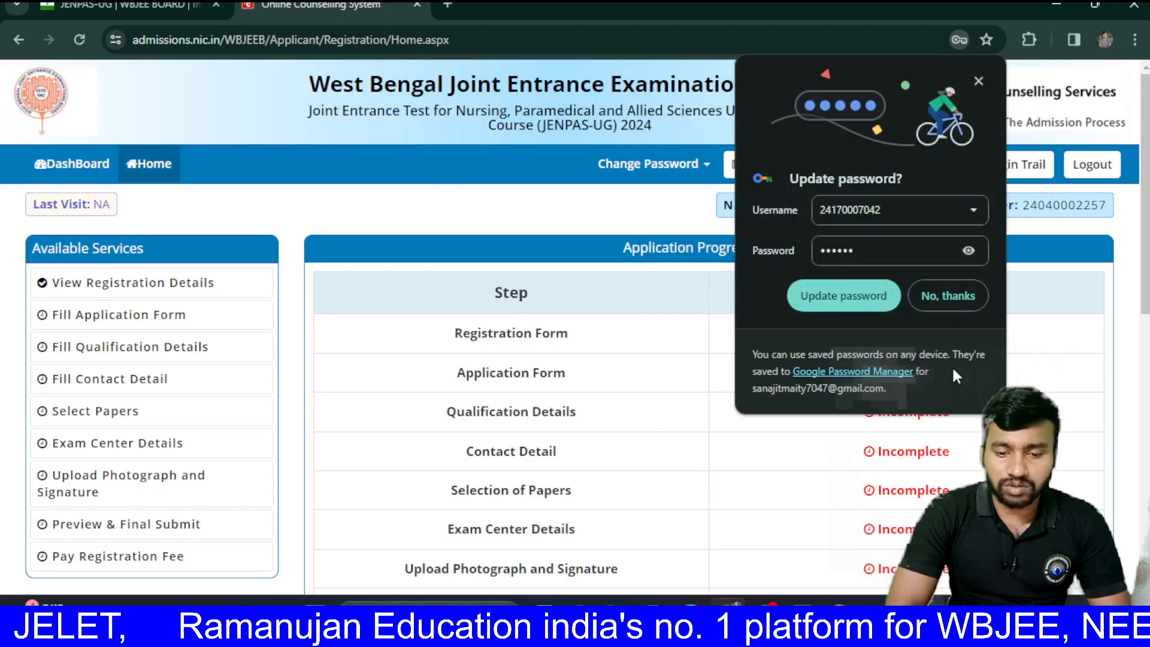
# - Decline the browser's password update offer and review the application progress status on the candidate home page
pyautogui.click(941, 300)
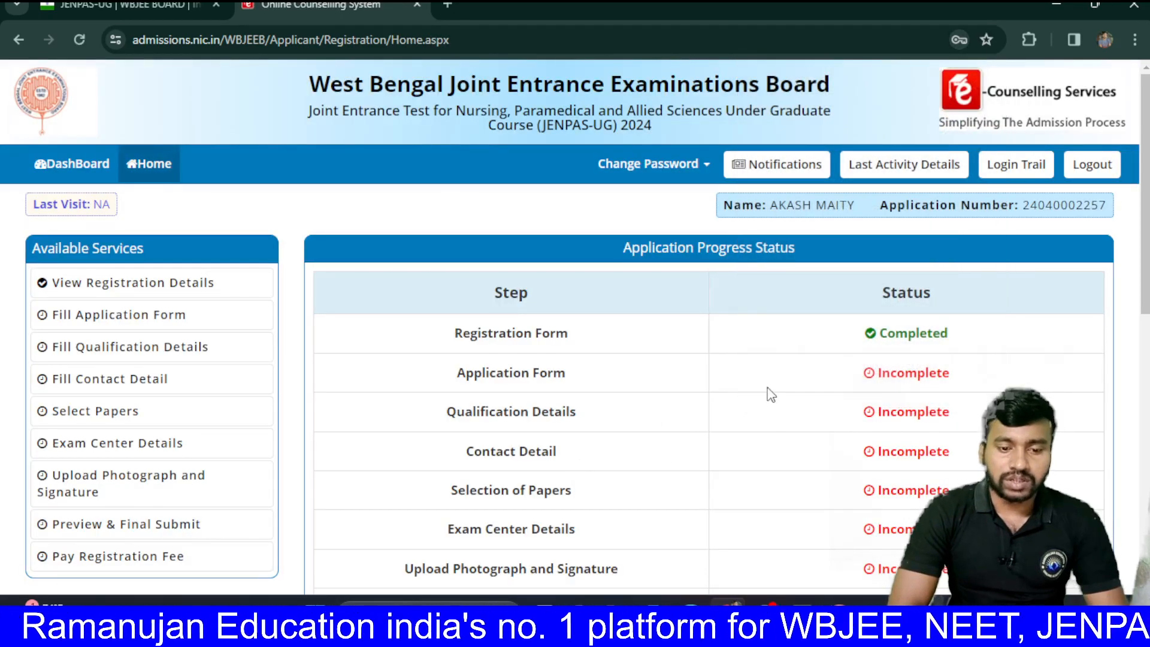
pyautogui.scroll(-2, 694, 439)
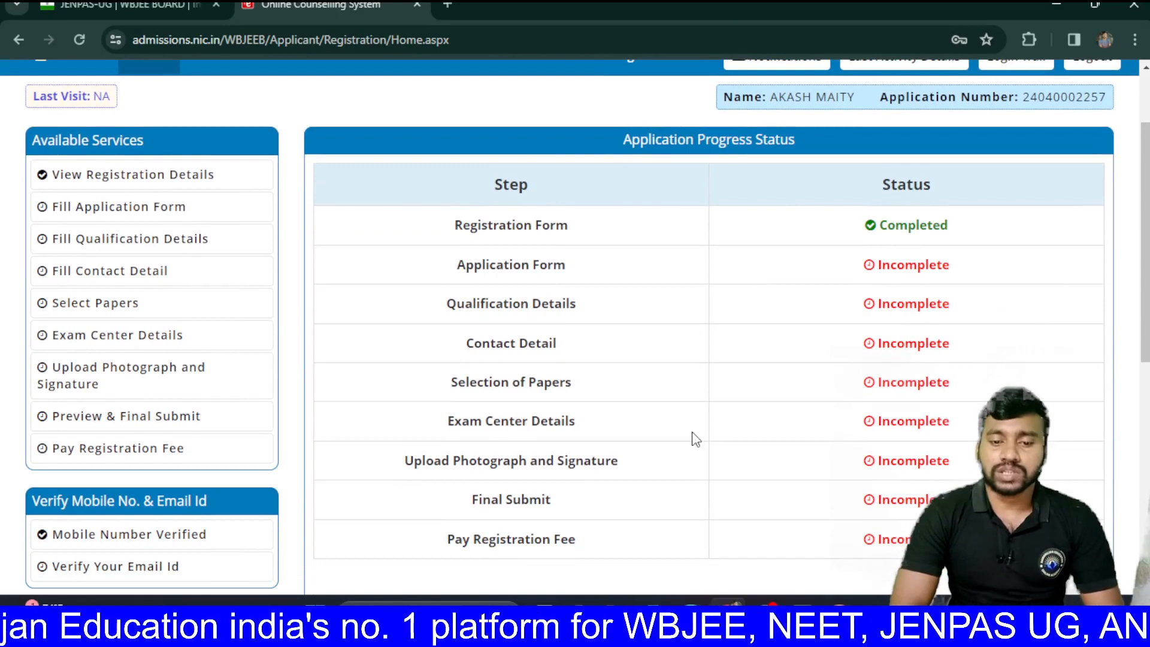
# - Review the remaining steps in the application progress status and open the application form for filling in
pyautogui.scroll(-1, 692, 437)
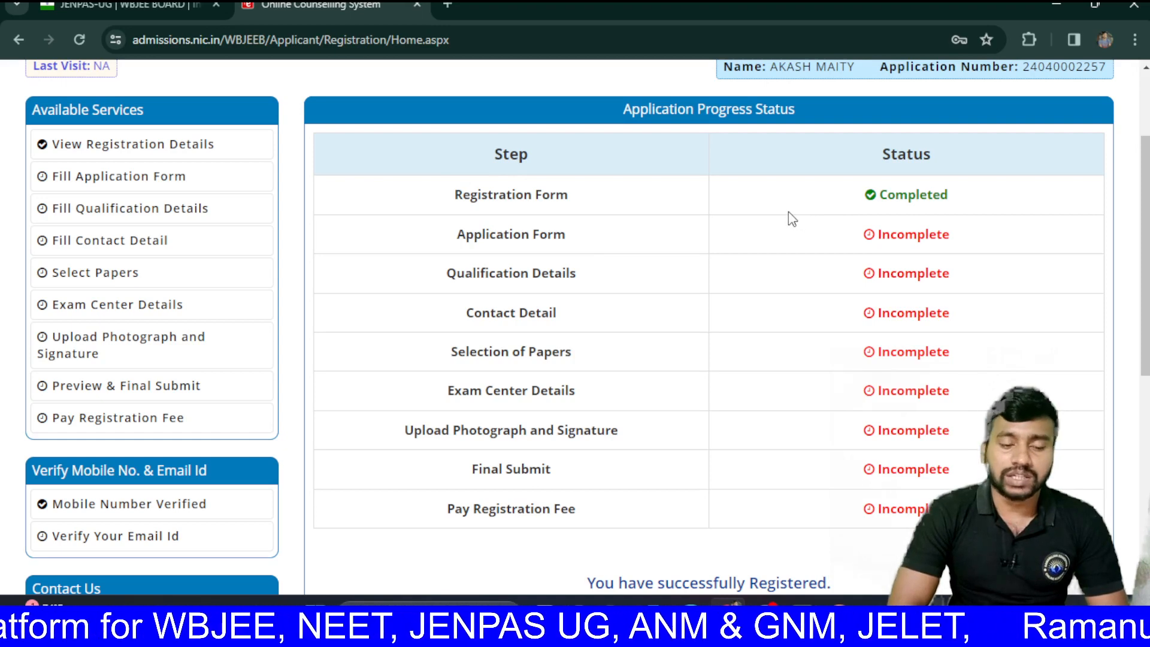
pyautogui.scroll(-1, 788, 211)
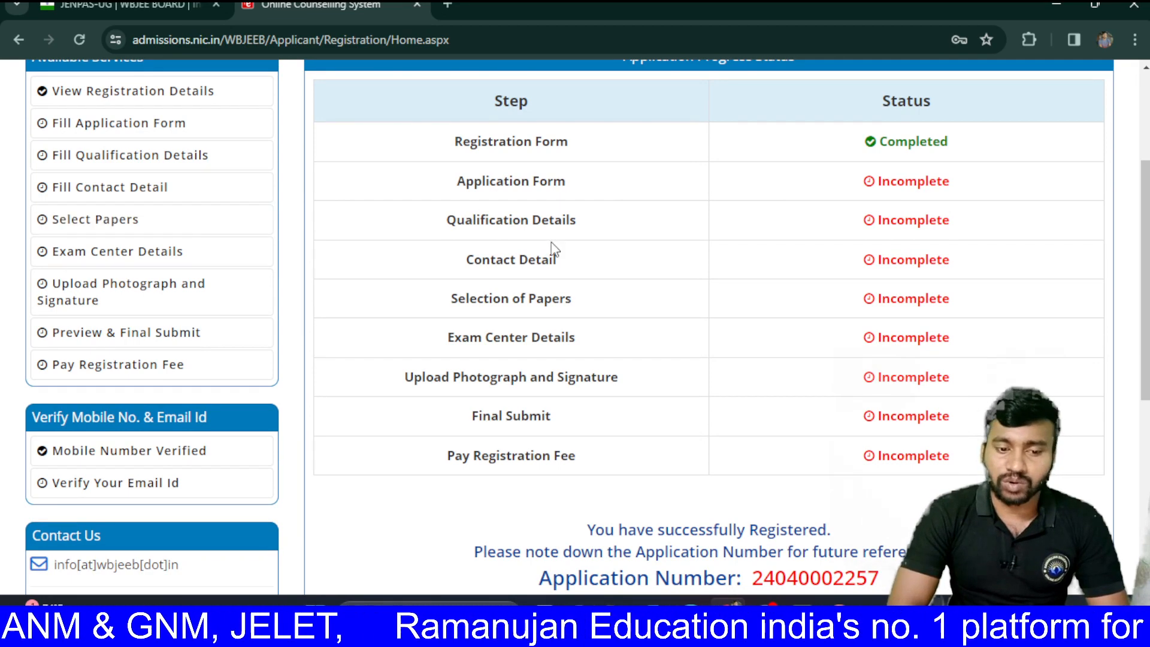
pyautogui.scroll(-1, 637, 243)
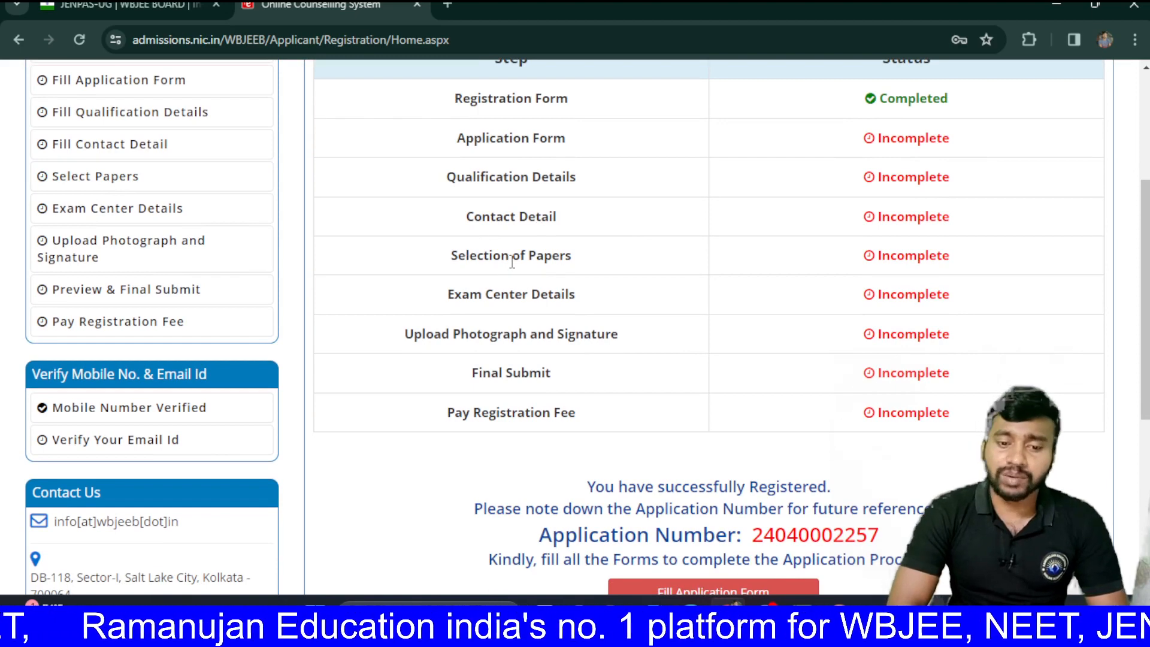
pyautogui.scroll(1, 511, 262)
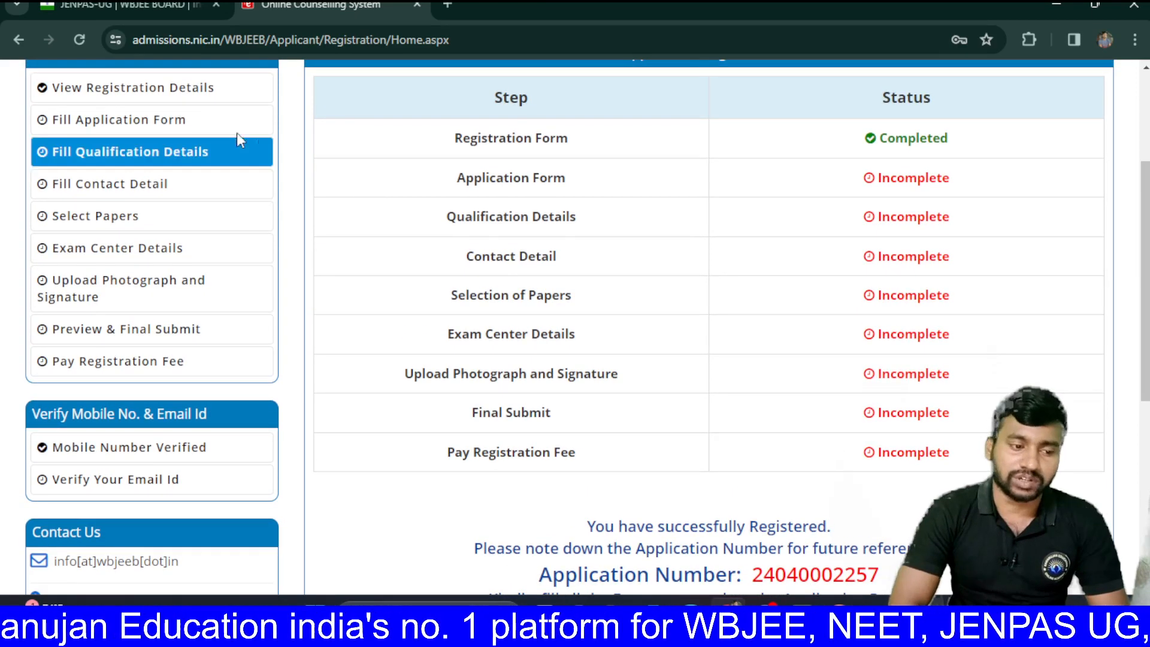
pyautogui.click(198, 124)
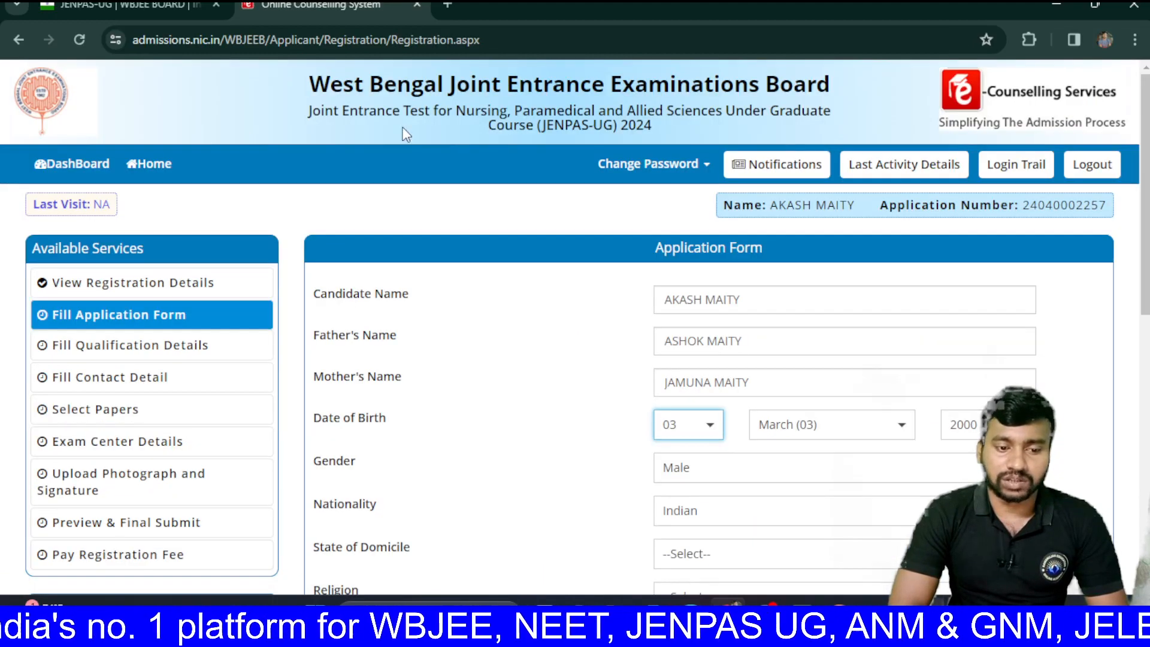
# - Examine the prefilled candidate details and the remaining selection fields of the application form
pyautogui.scroll(-7, 530, 324)
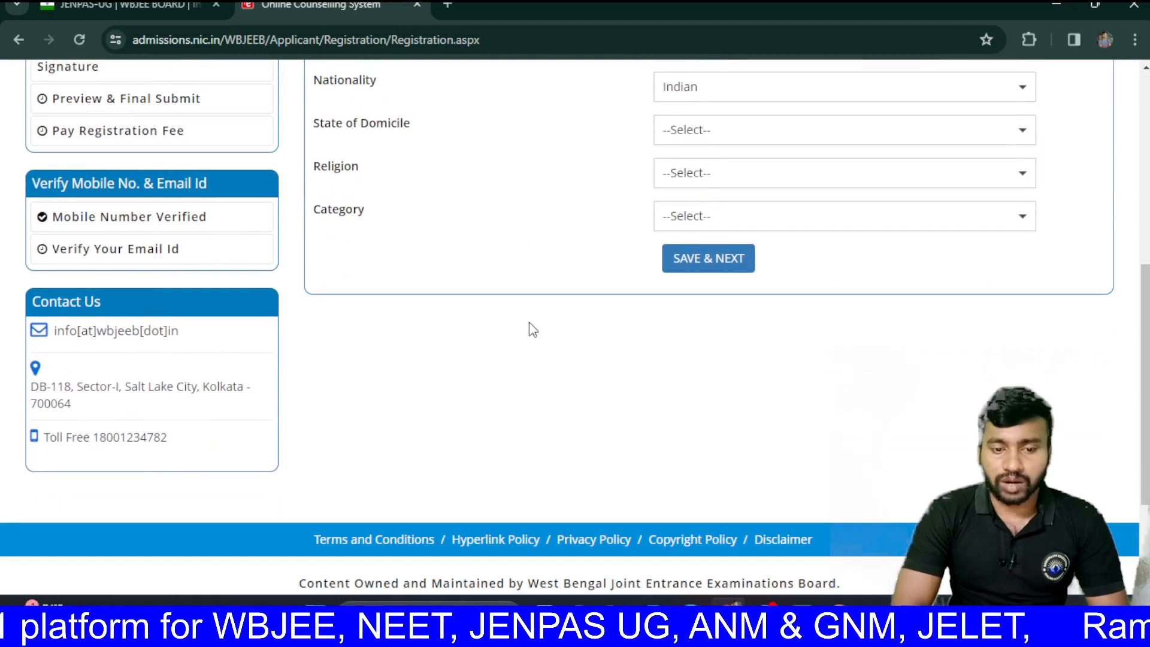
pyautogui.scroll(7, 530, 324)
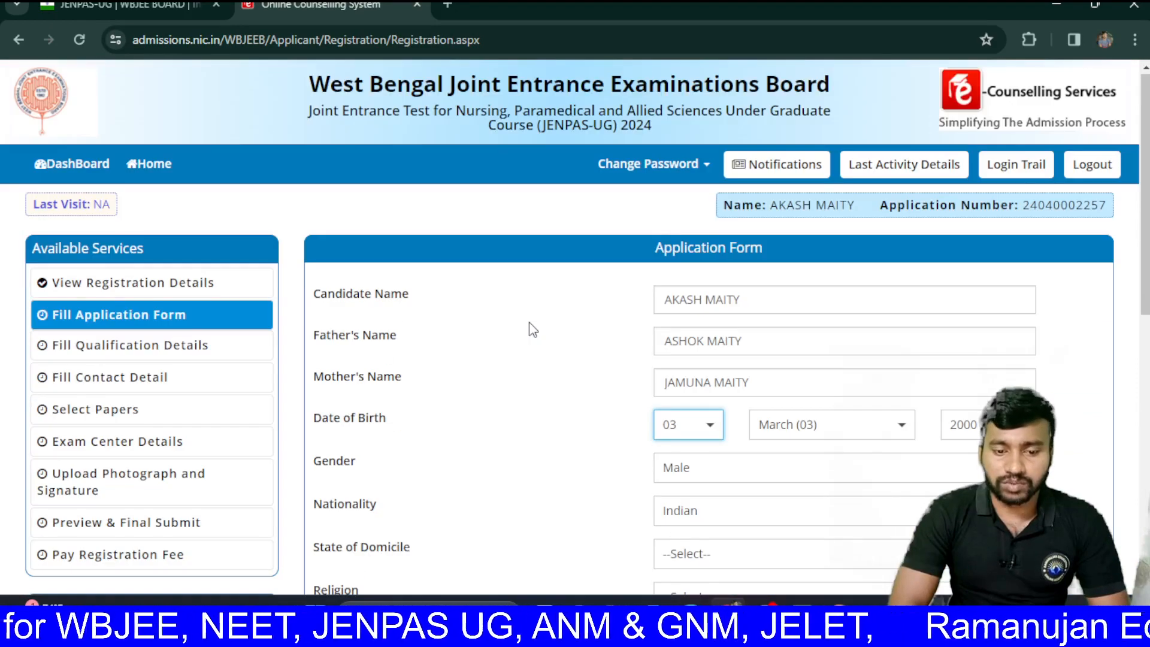
pyautogui.scroll(-2, 529, 324)
pyautogui.scroll(-2, 530, 330)
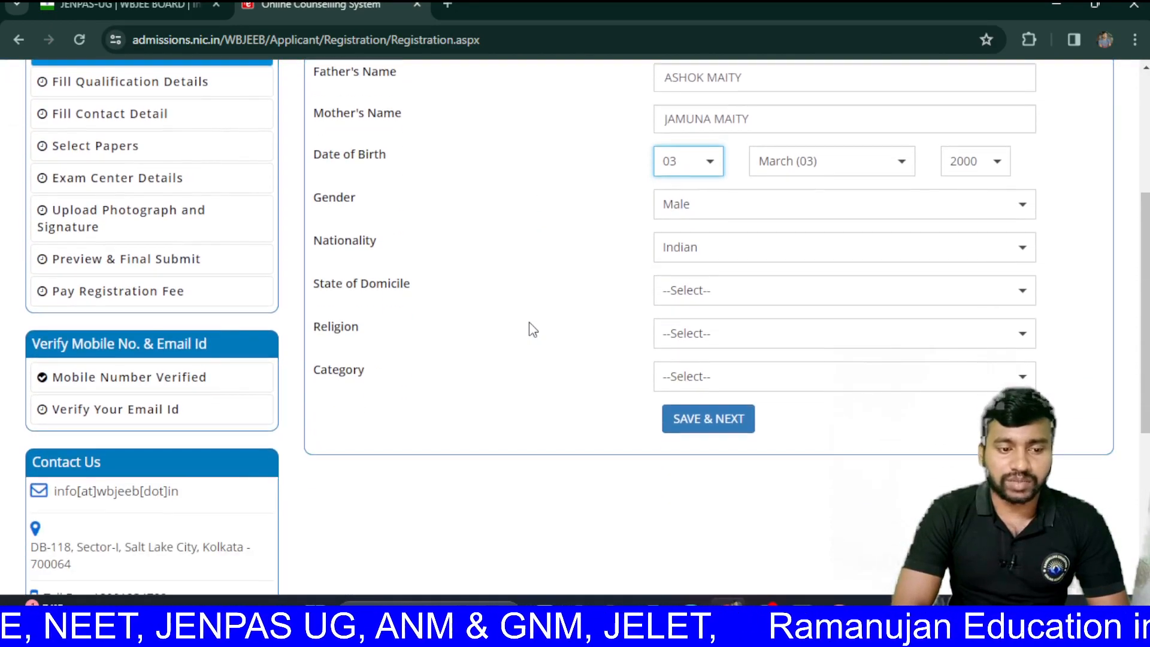
pyautogui.scroll(1, 530, 330)
pyautogui.scroll(1, 532, 329)
pyautogui.scroll(-7, 532, 329)
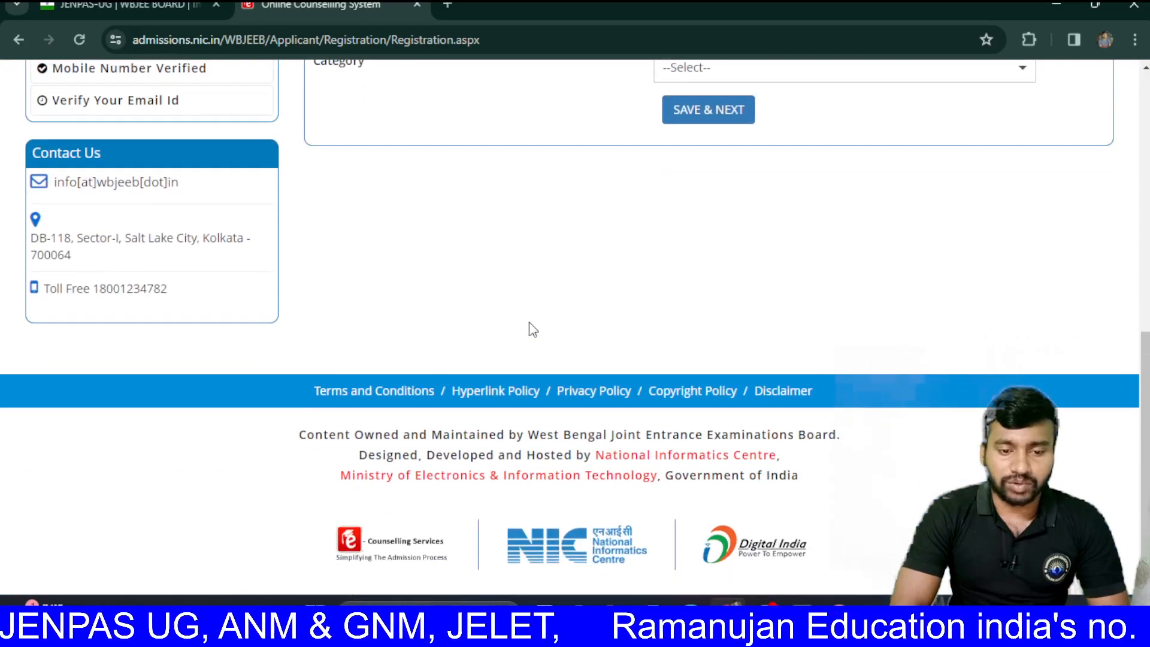
pyautogui.scroll(4, 532, 329)
pyautogui.scroll(1, 532, 329)
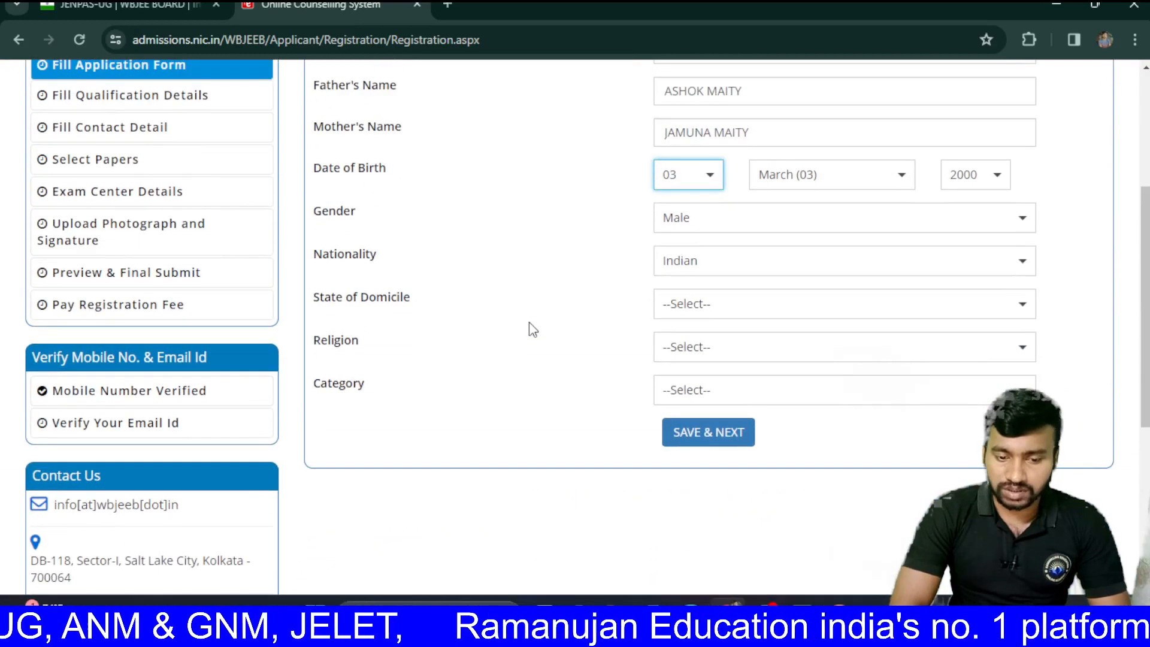
# - Set the state of domicile to West Bengal, the religion to HINDUISM and the category to General
pyautogui.click(711, 305)
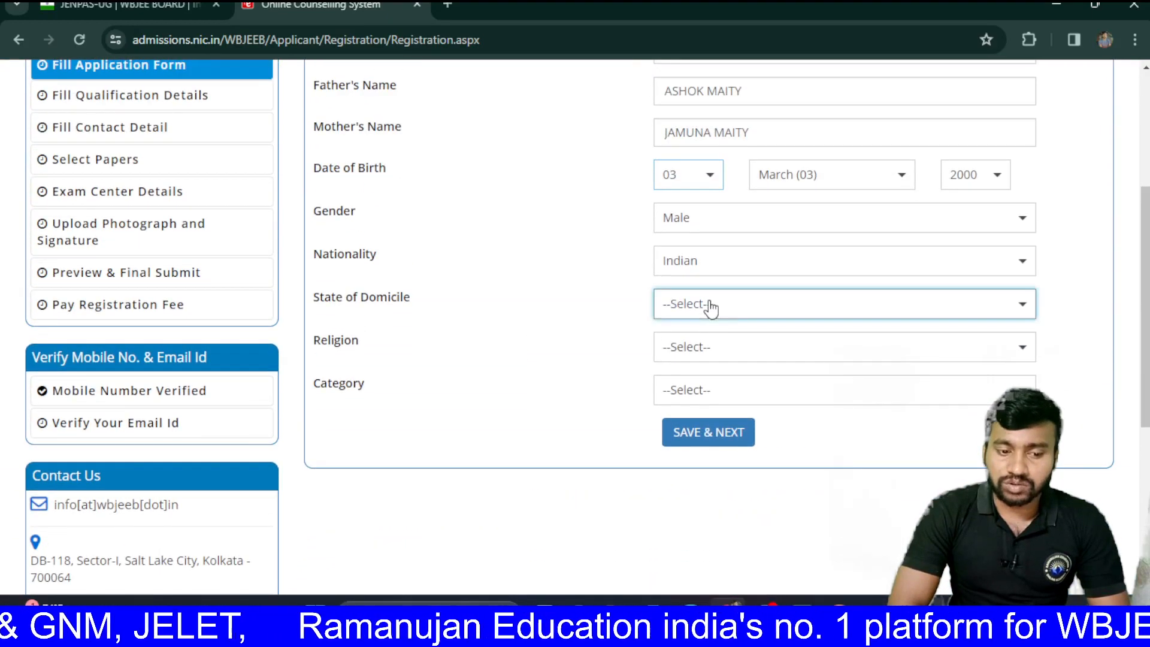
pyautogui.click(698, 374)
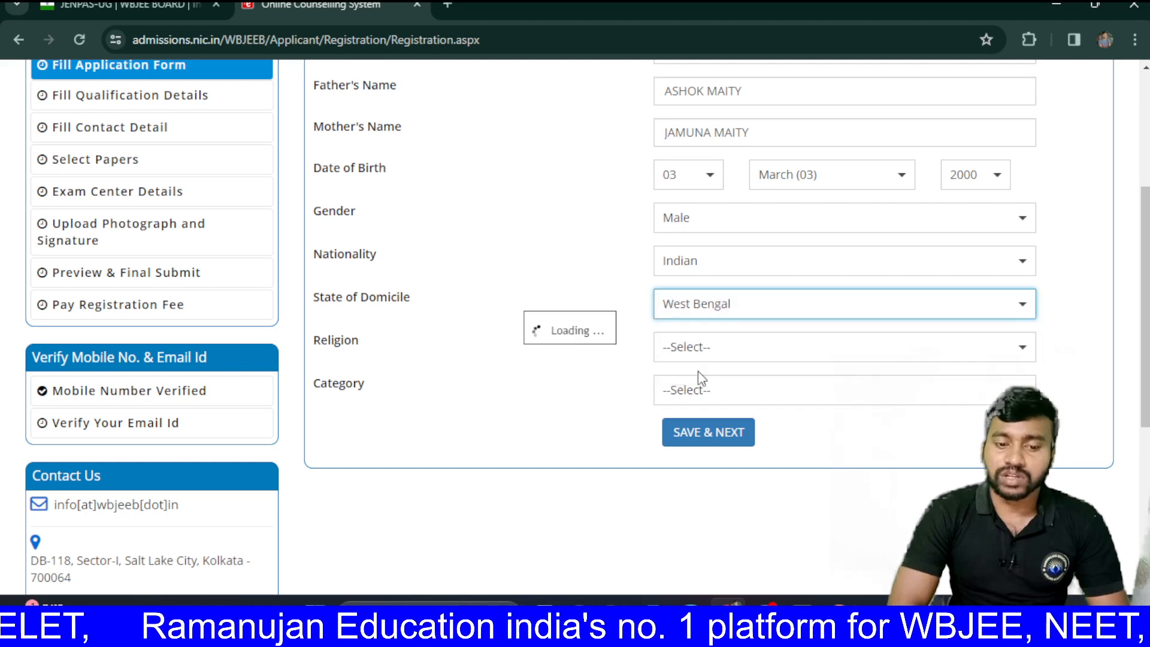
pyautogui.scroll(-1, 699, 371)
pyautogui.click(728, 287)
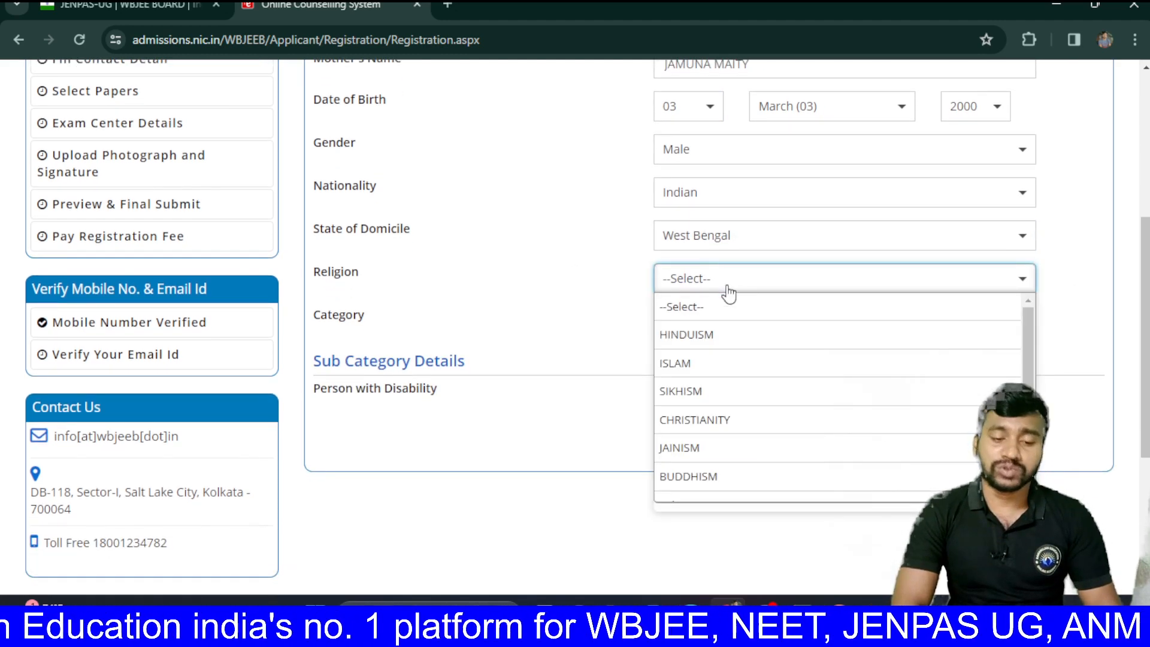
pyautogui.click(689, 334)
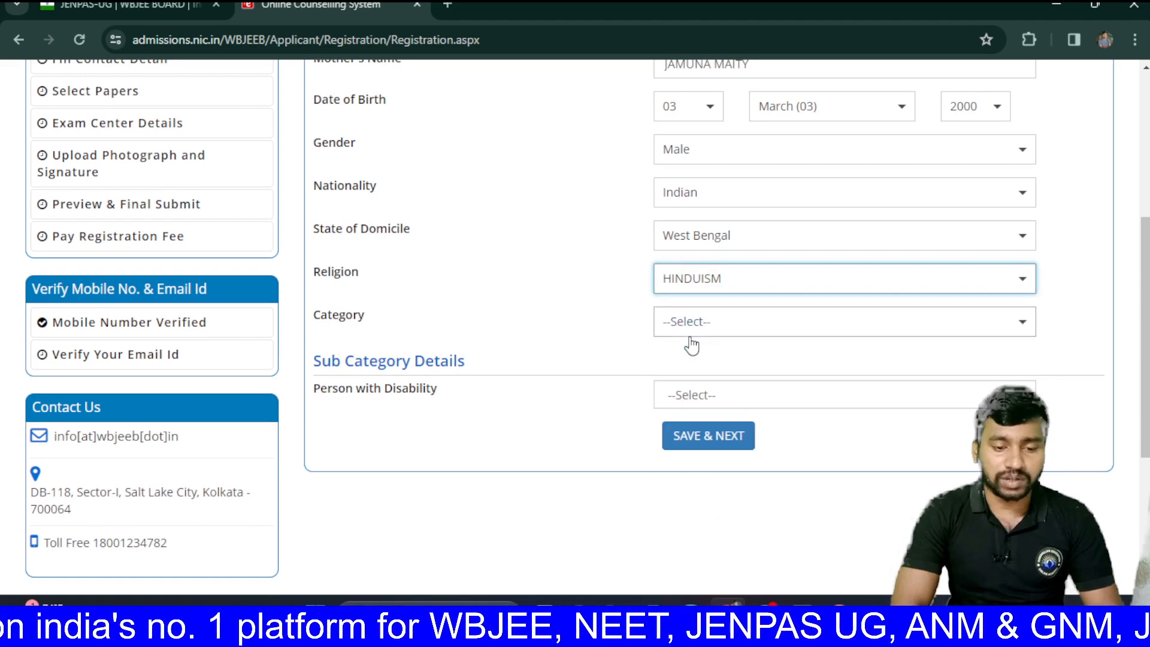
pyautogui.scroll(-1, 689, 342)
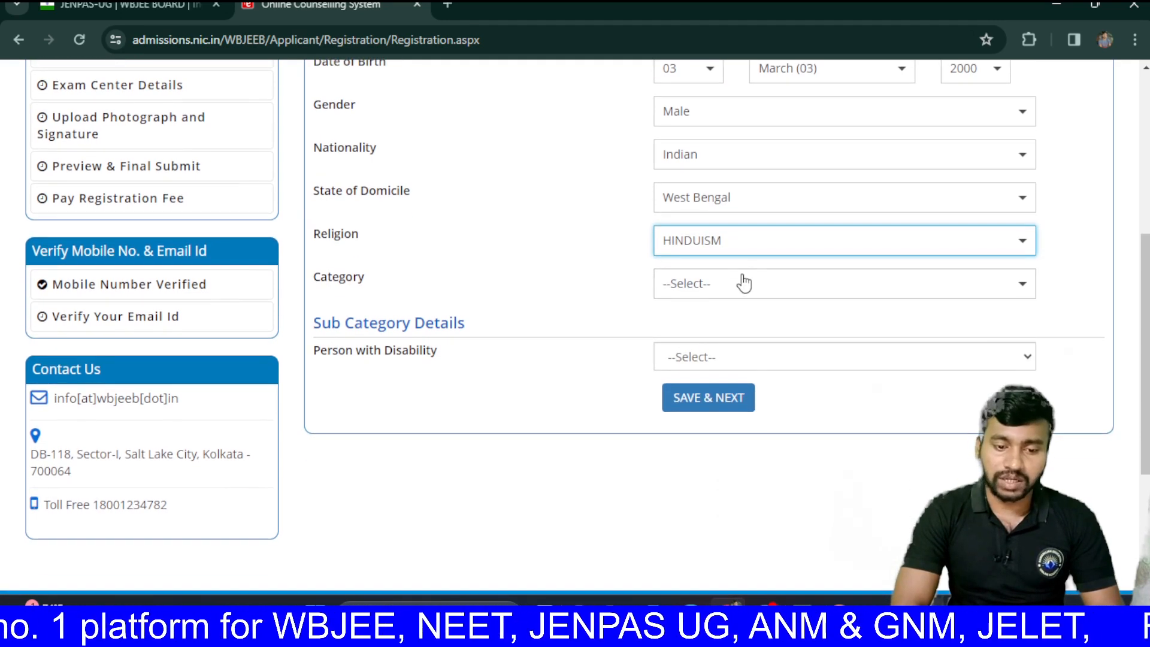
pyautogui.click(739, 285)
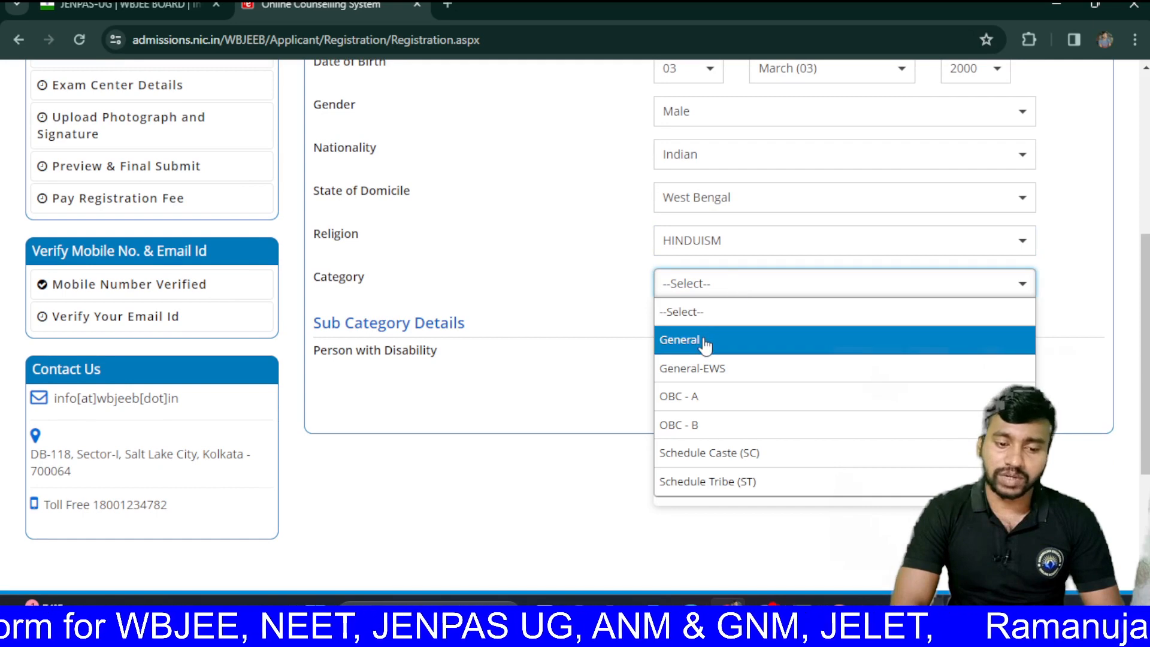
pyautogui.click(706, 346)
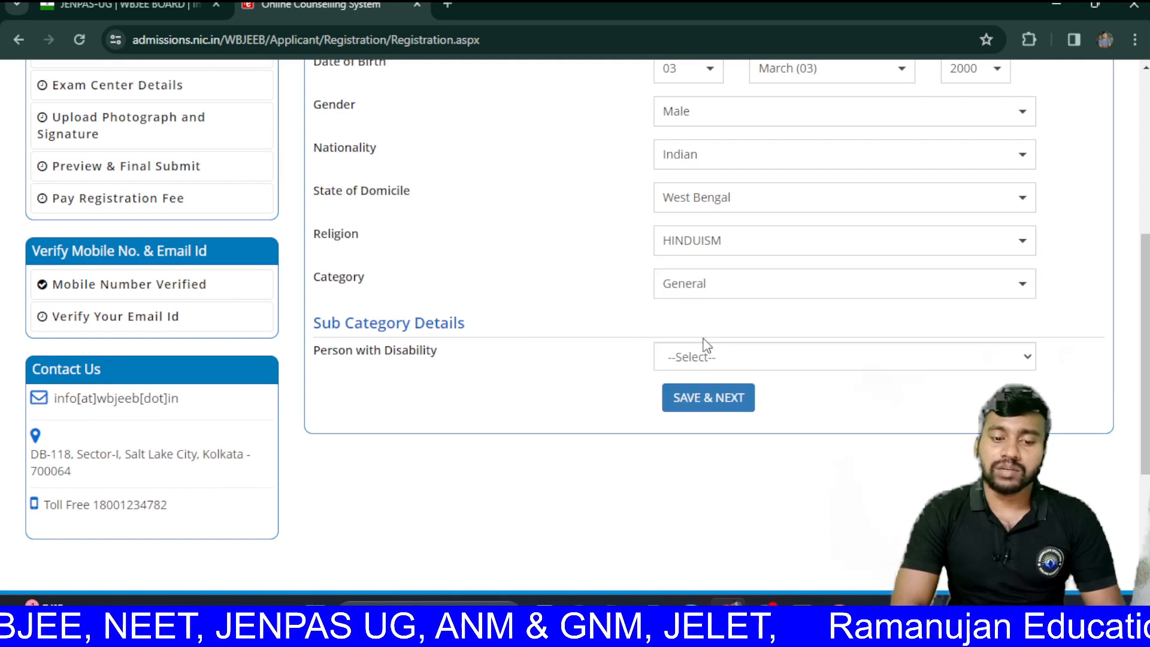
# - Set Person with Disability to No, then save the application form and confirm the save
pyautogui.scroll(-1, 721, 315)
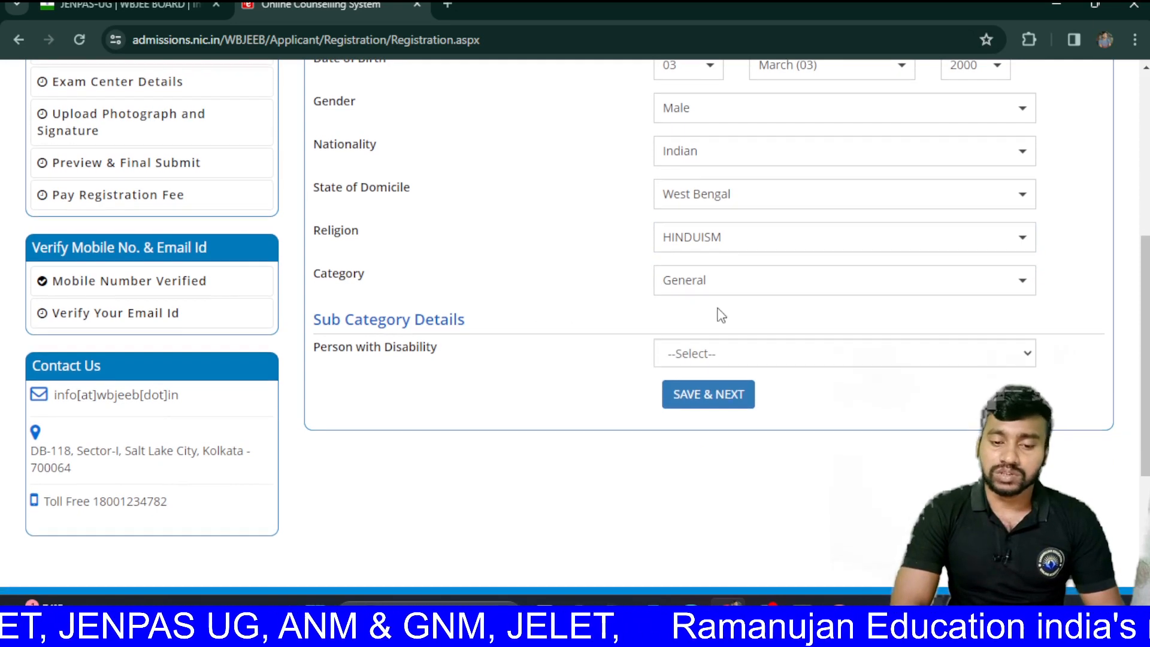
pyautogui.scroll(-2, 721, 315)
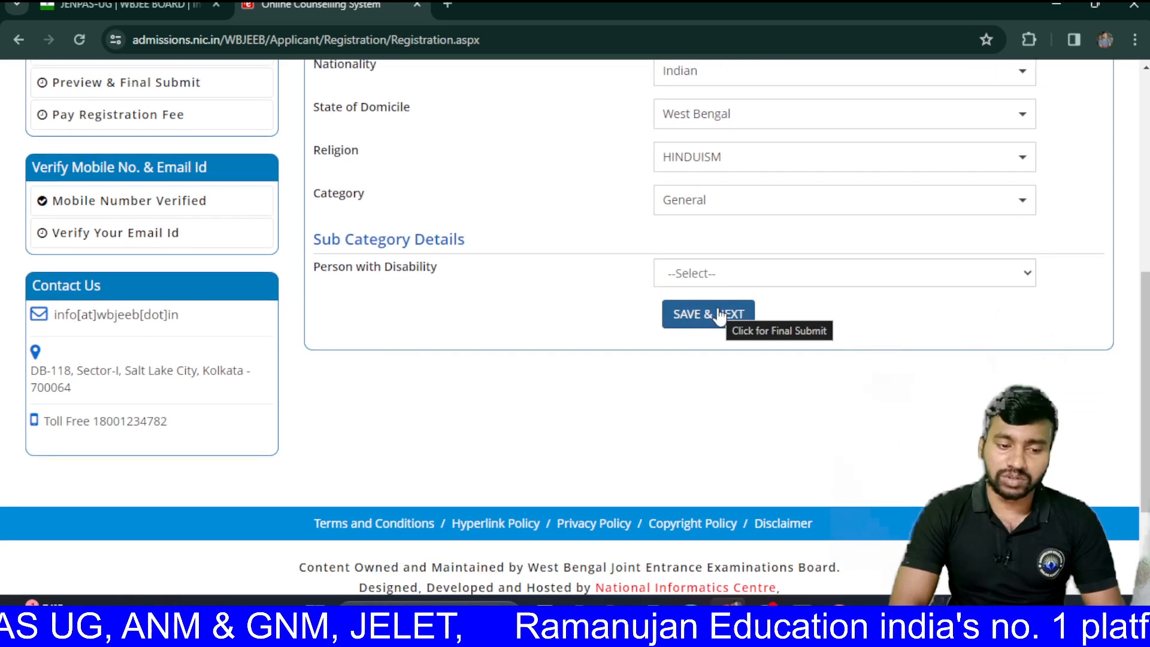
pyautogui.click(771, 272)
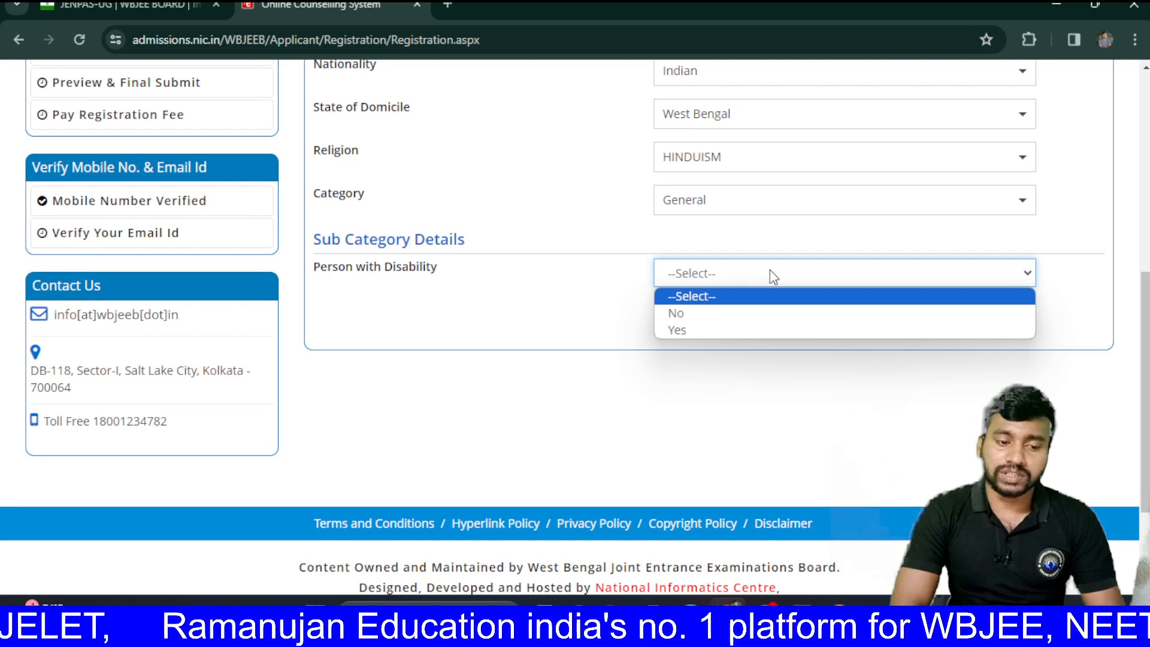
pyautogui.click(730, 314)
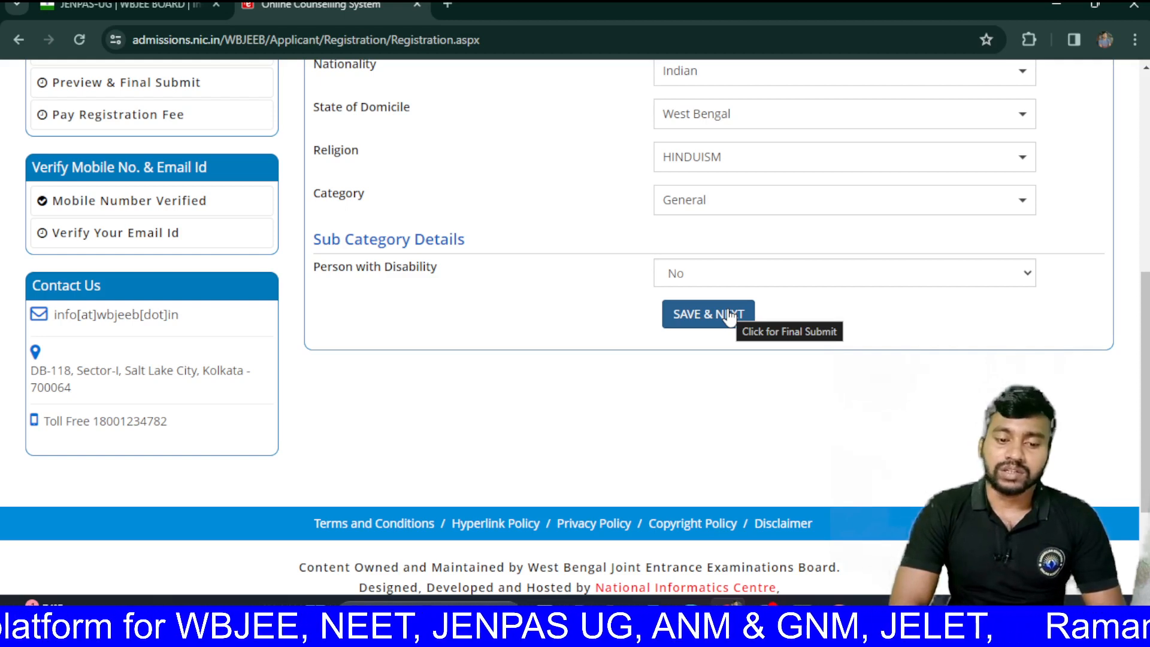
pyautogui.click(729, 317)
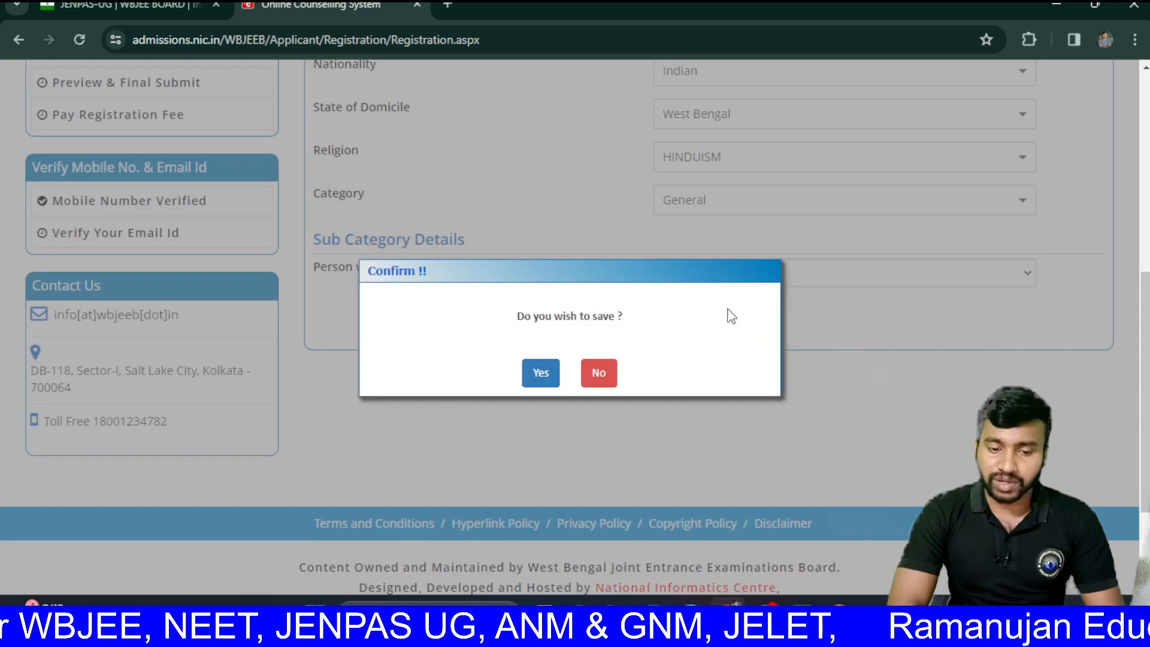
pyautogui.click(541, 375)
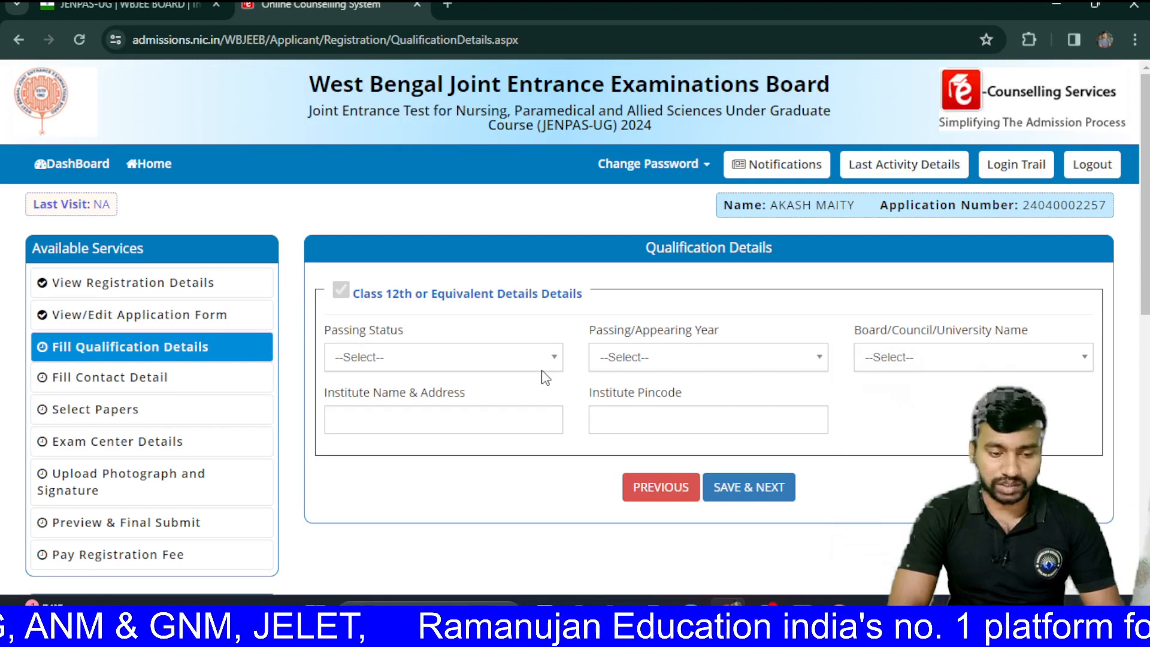
# - Set the Class 12th passing status to Appearing and the passing/appearing year to 2024
pyautogui.scroll(-2, 545, 378)
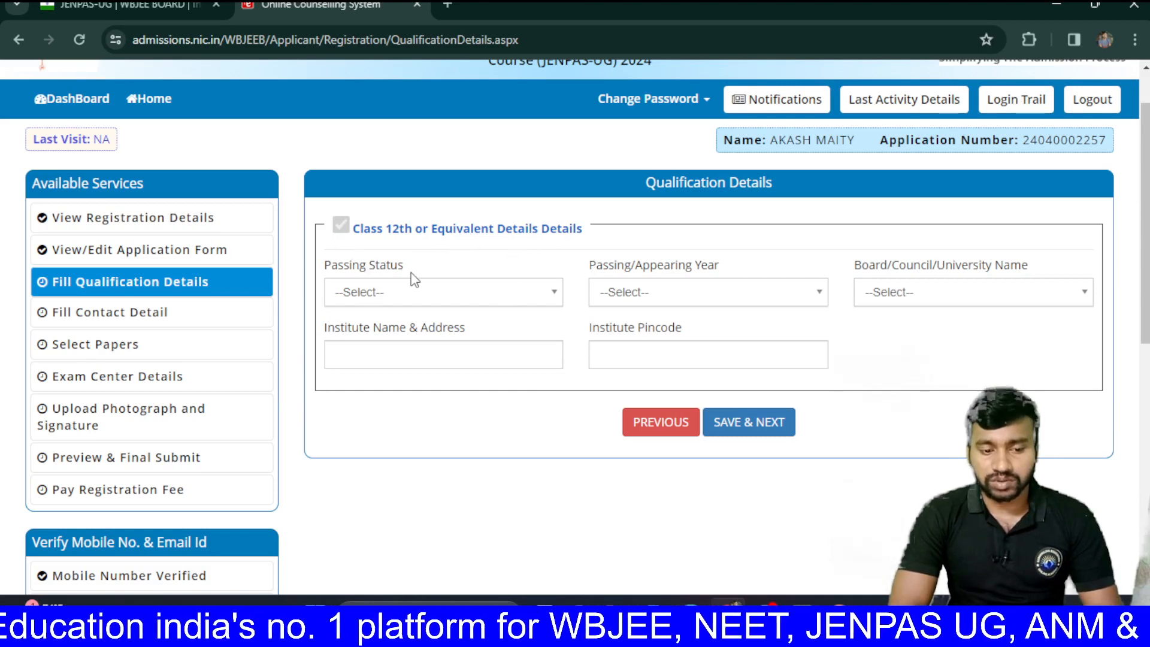
pyautogui.click(437, 297)
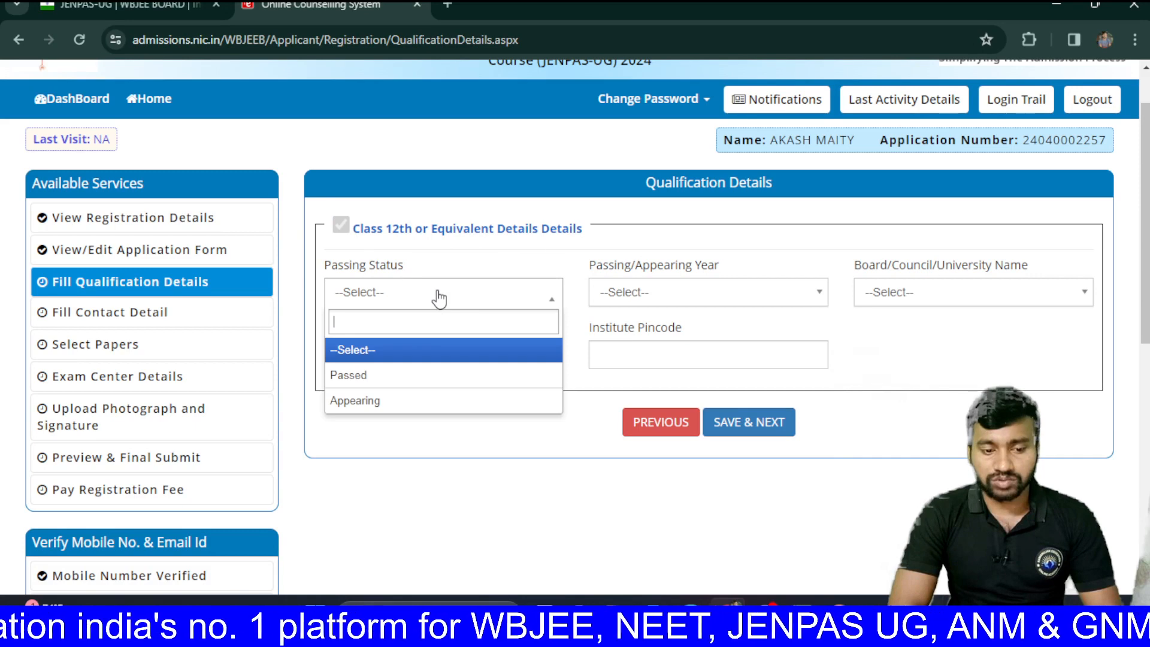
pyautogui.click(396, 404)
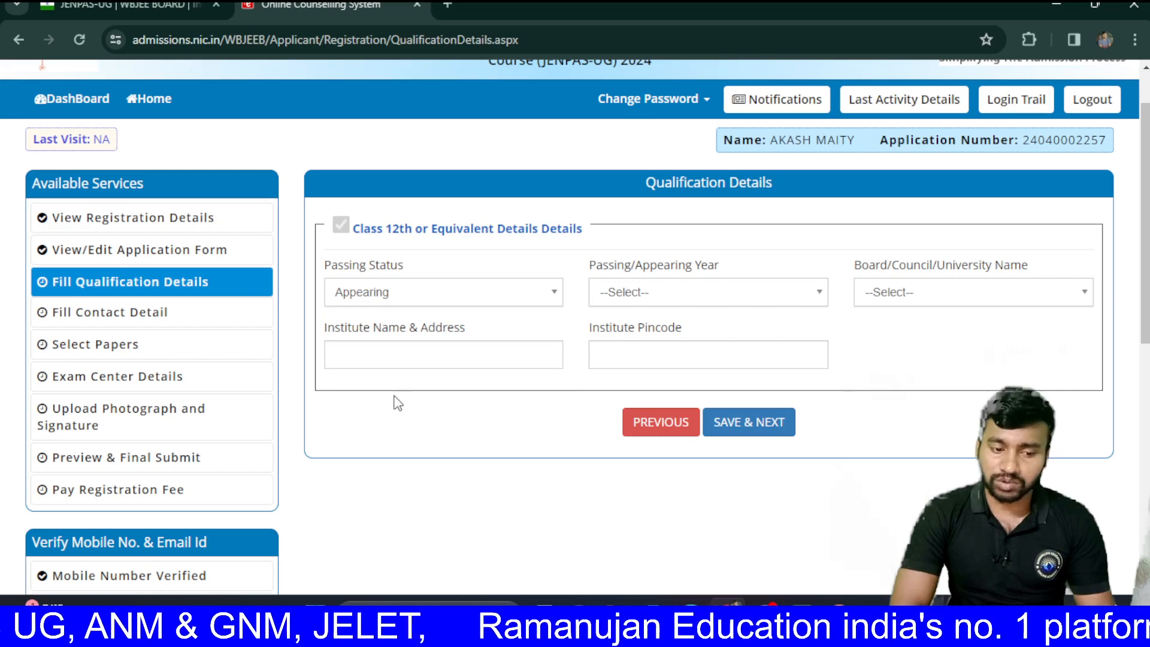
pyautogui.click(641, 298)
pyautogui.click(620, 375)
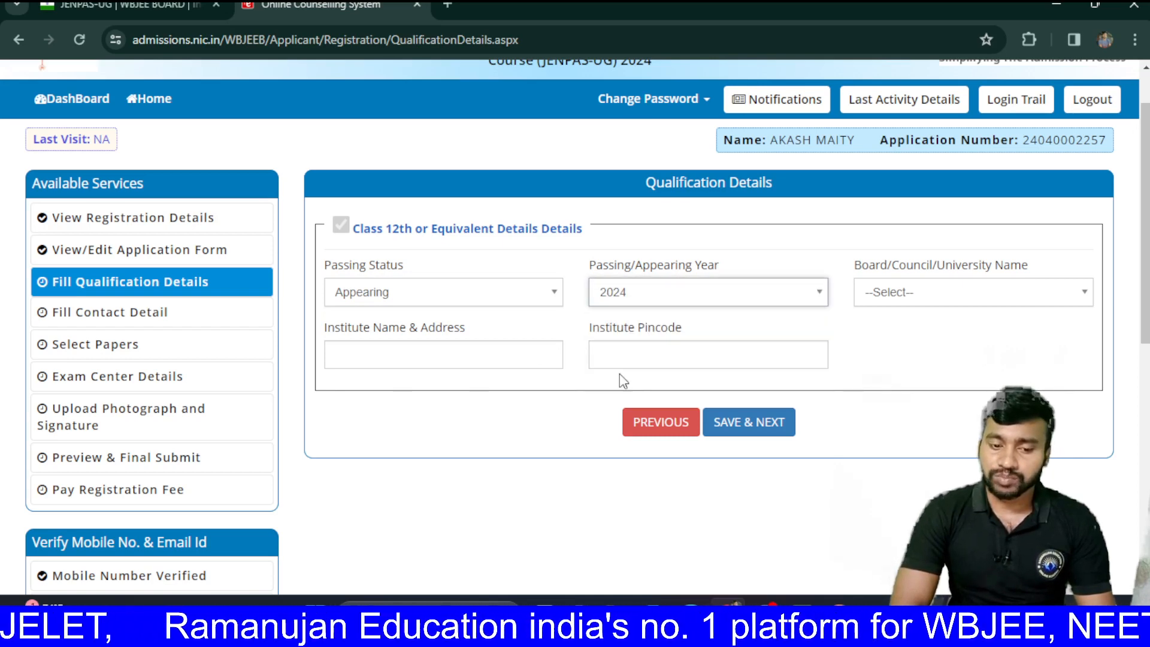
# - Search the boards for "WEST" and choose West Bengal Council of Higher Secondary Education as the Class 12th board
pyautogui.click(935, 292)
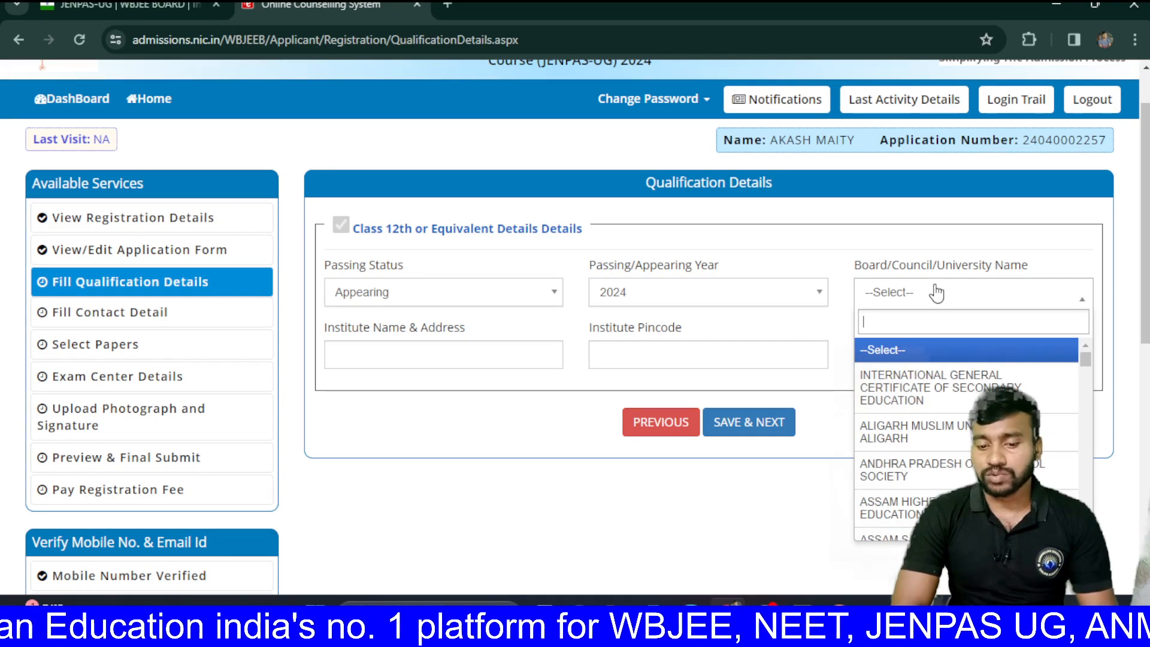
pyautogui.write('WEST')
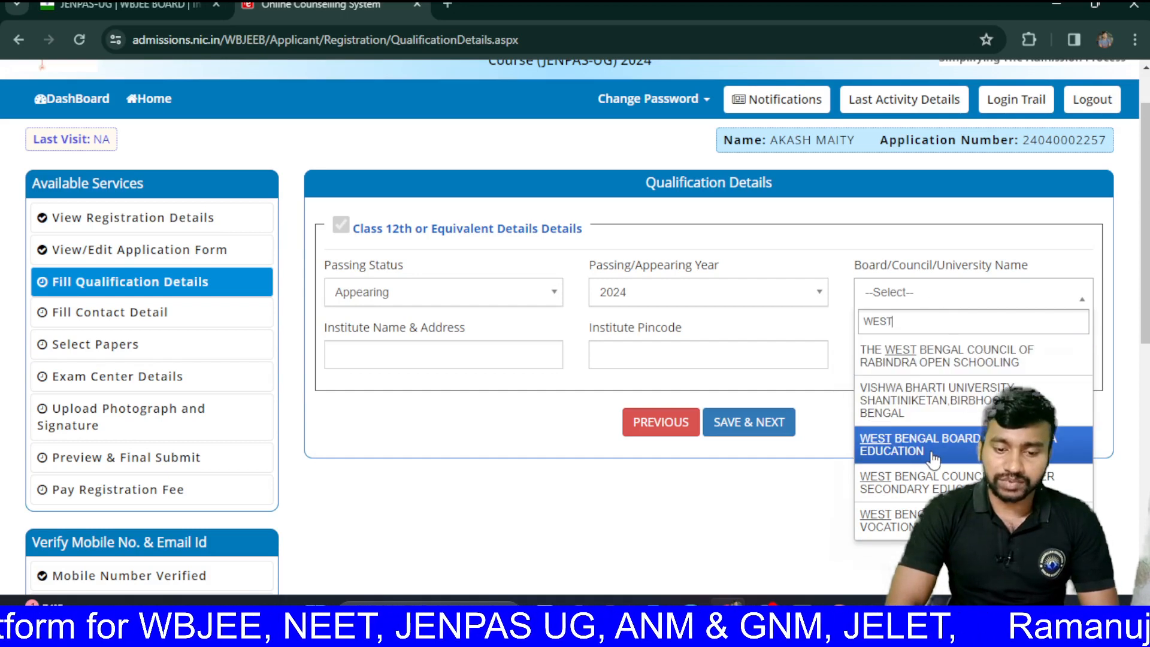
pyautogui.click(931, 482)
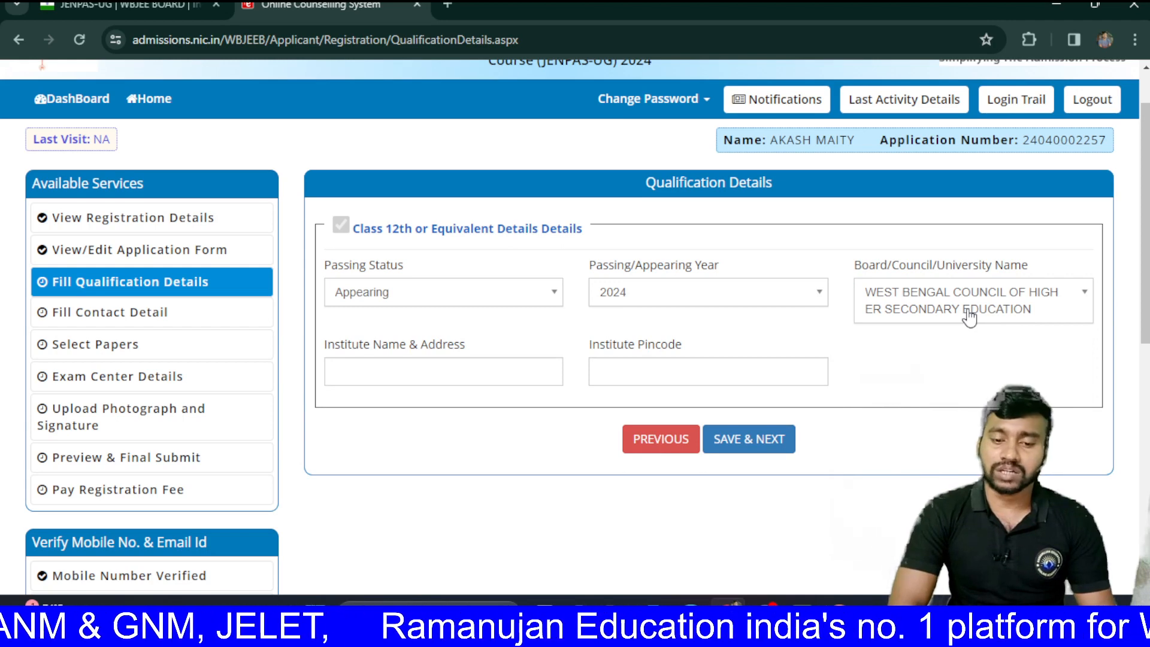
# - Enter "paranchak siksha niketan" as the institute name and address, and fill in the institute's pincode
pyautogui.scroll(-1, 969, 318)
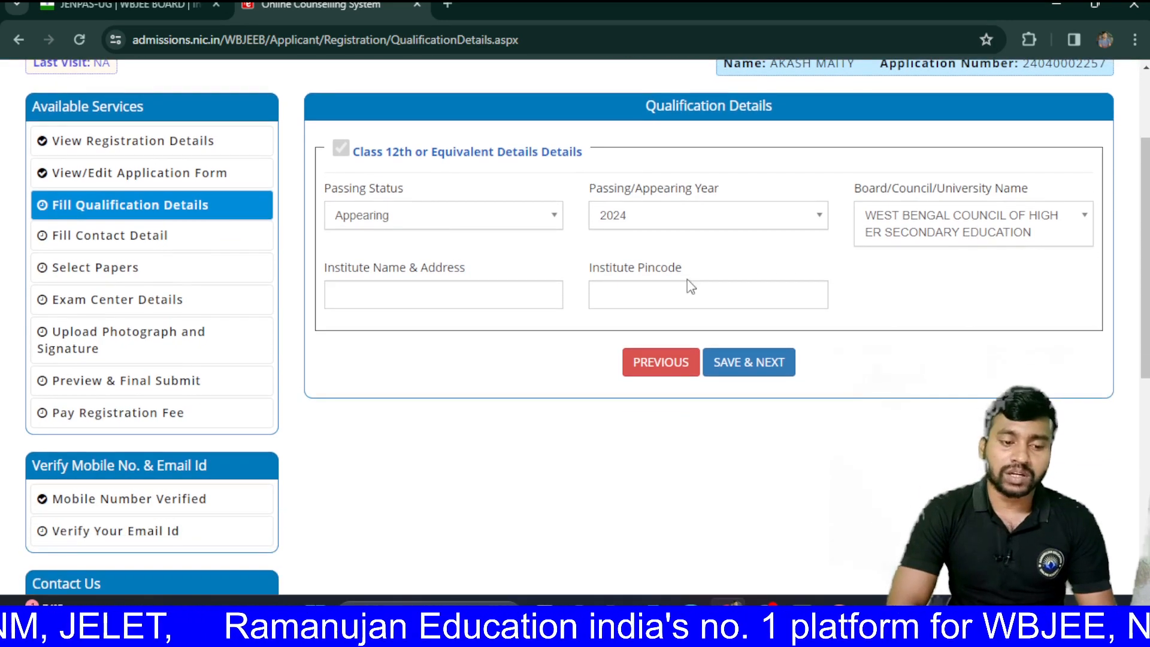
pyautogui.click(459, 294)
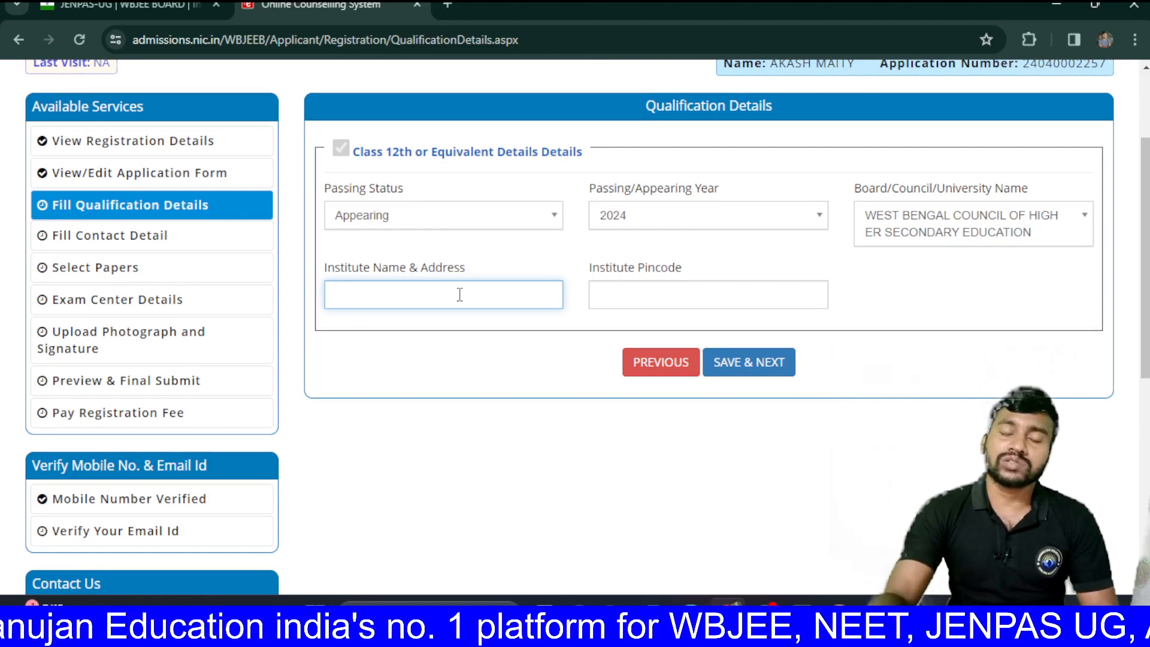
pyautogui.click(610, 297)
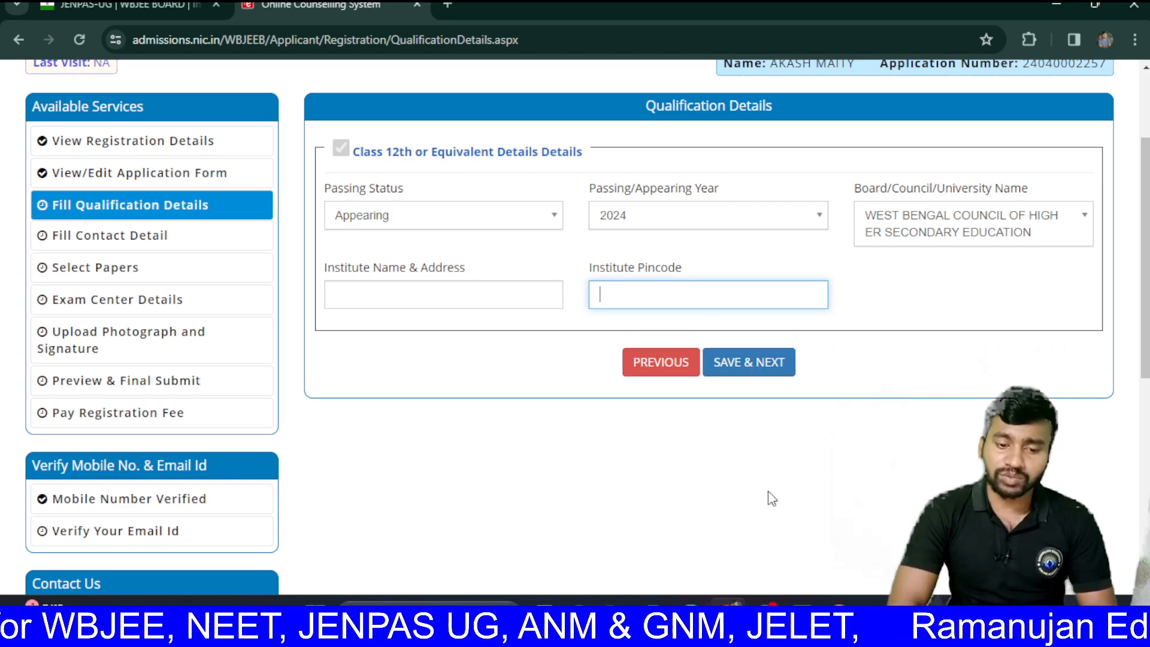
pyautogui.moveTo(774, 594)
pyautogui.moveTo(760, 541)
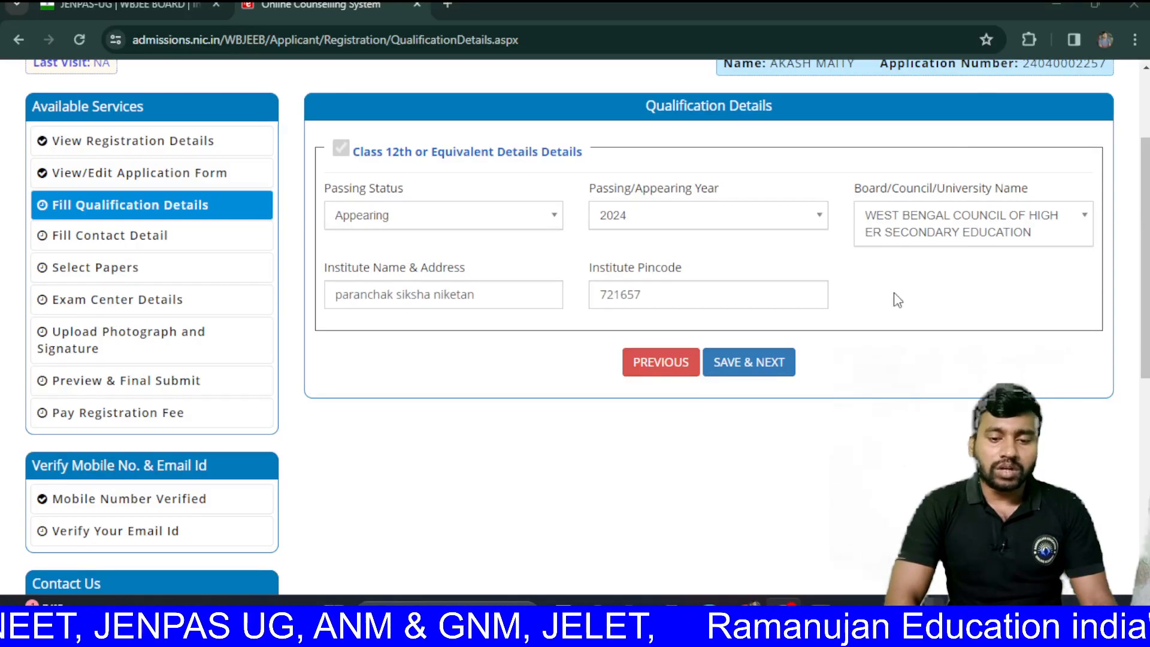
pyautogui.click(776, 299)
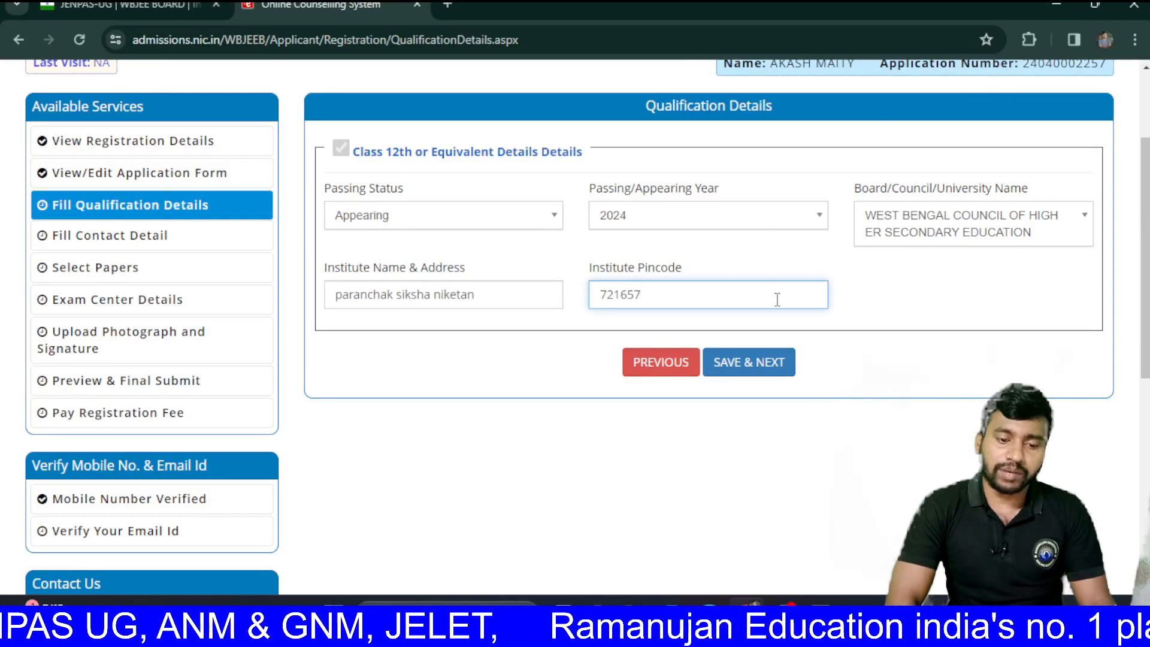
# - Save the qualification details and confirm the save
pyautogui.click(756, 362)
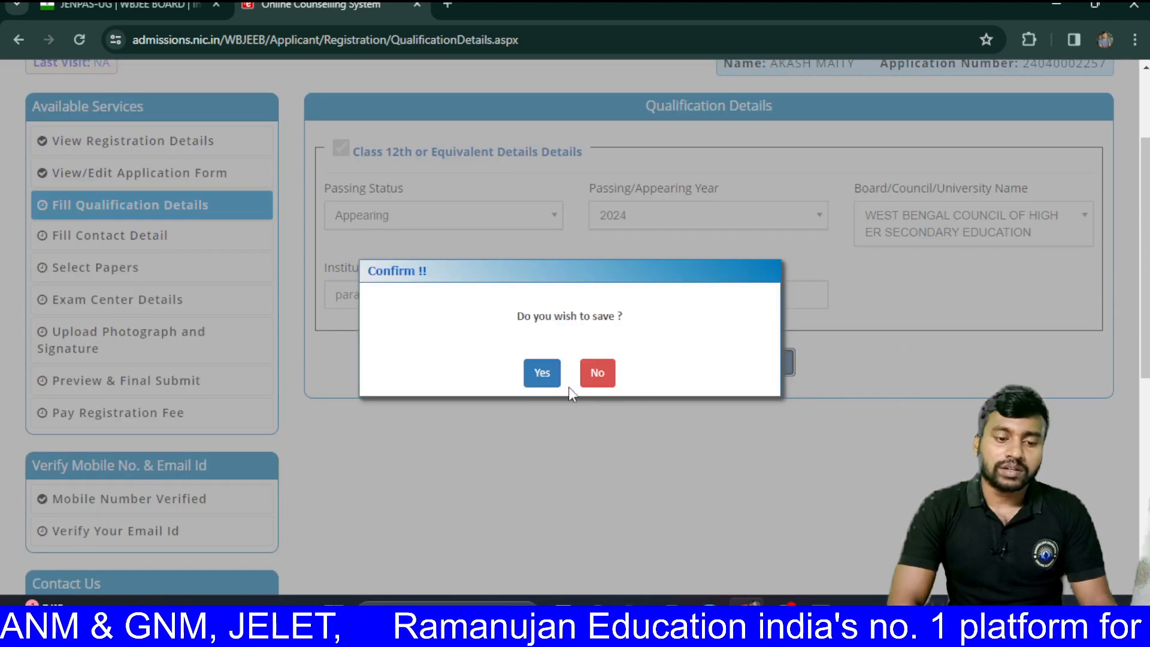
pyautogui.click(541, 373)
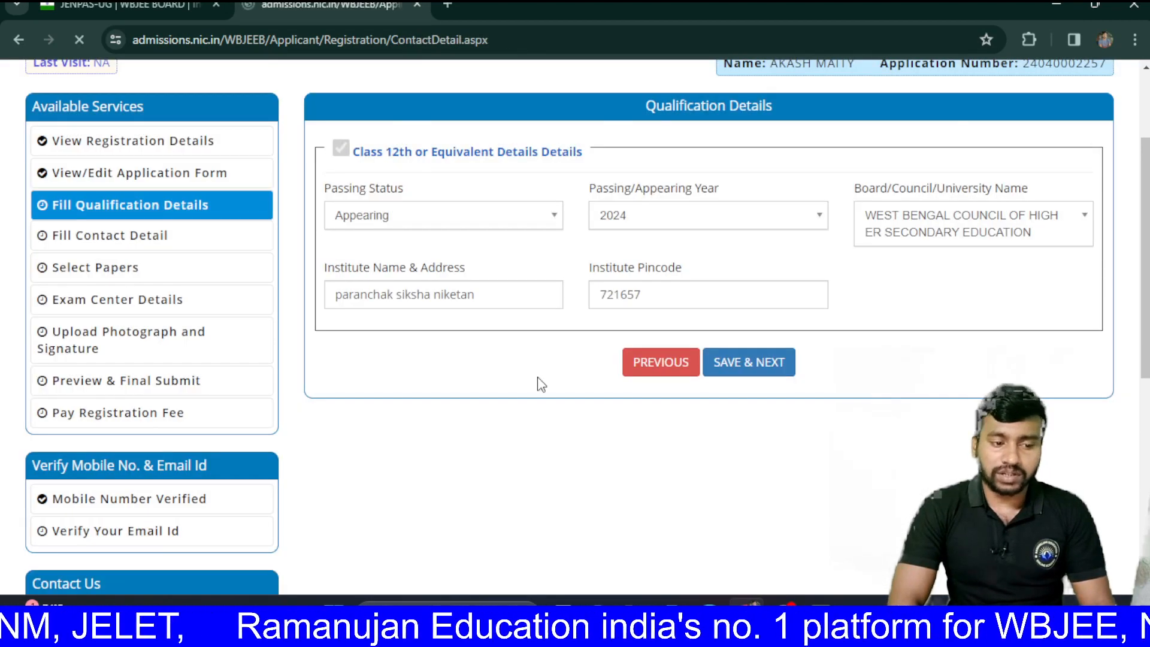
# - Set the correspondence address country to India and the state to West Bengal
pyautogui.scroll(-1, 549, 336)
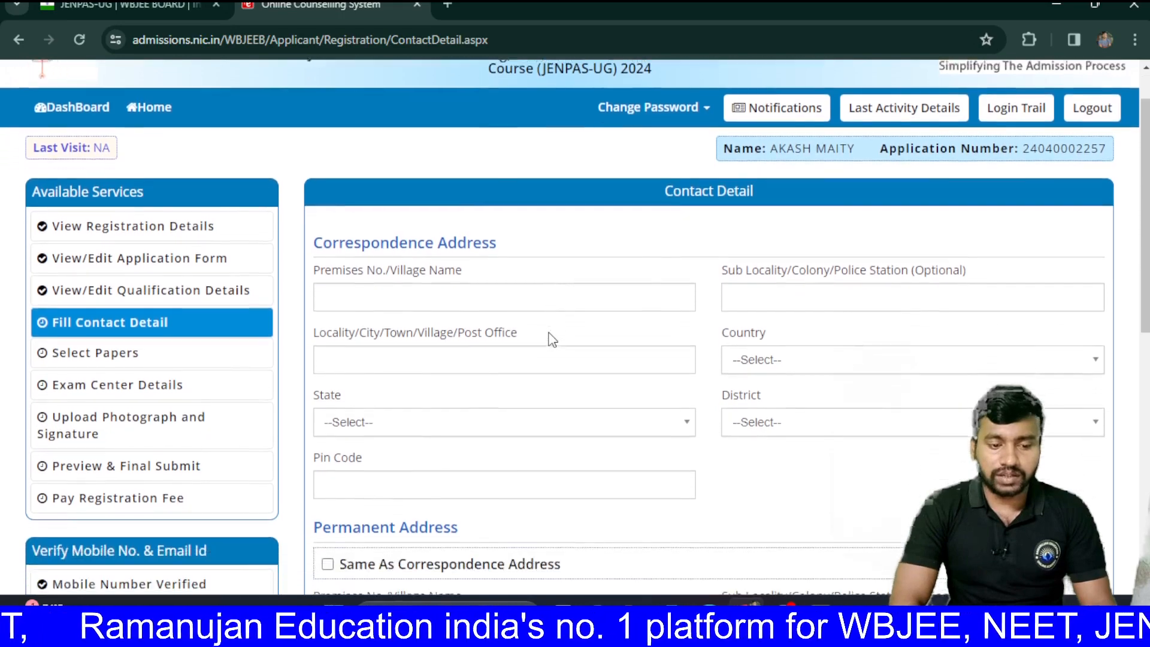
pyautogui.scroll(-1, 552, 339)
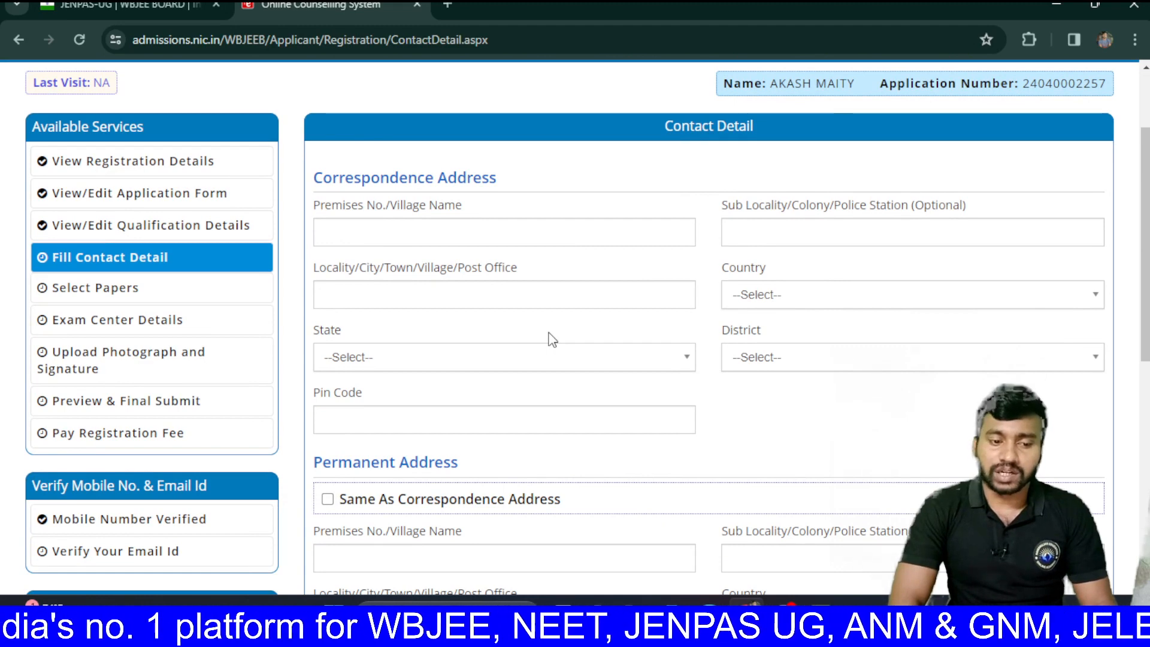
pyautogui.scroll(-1, 552, 339)
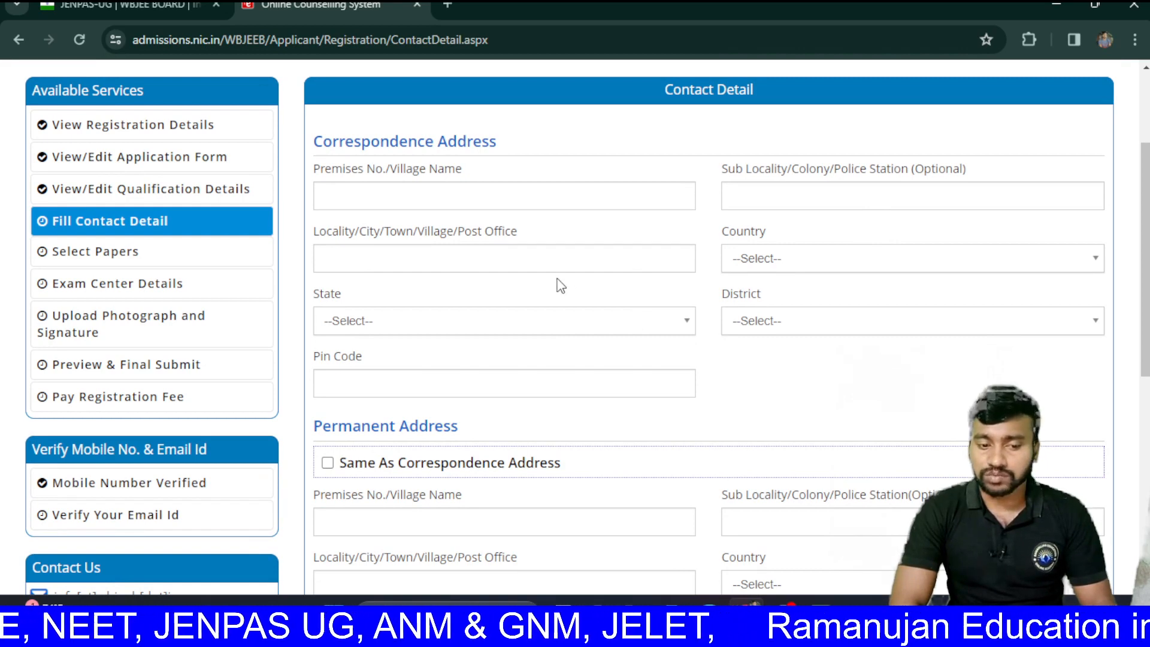
pyautogui.click(818, 270)
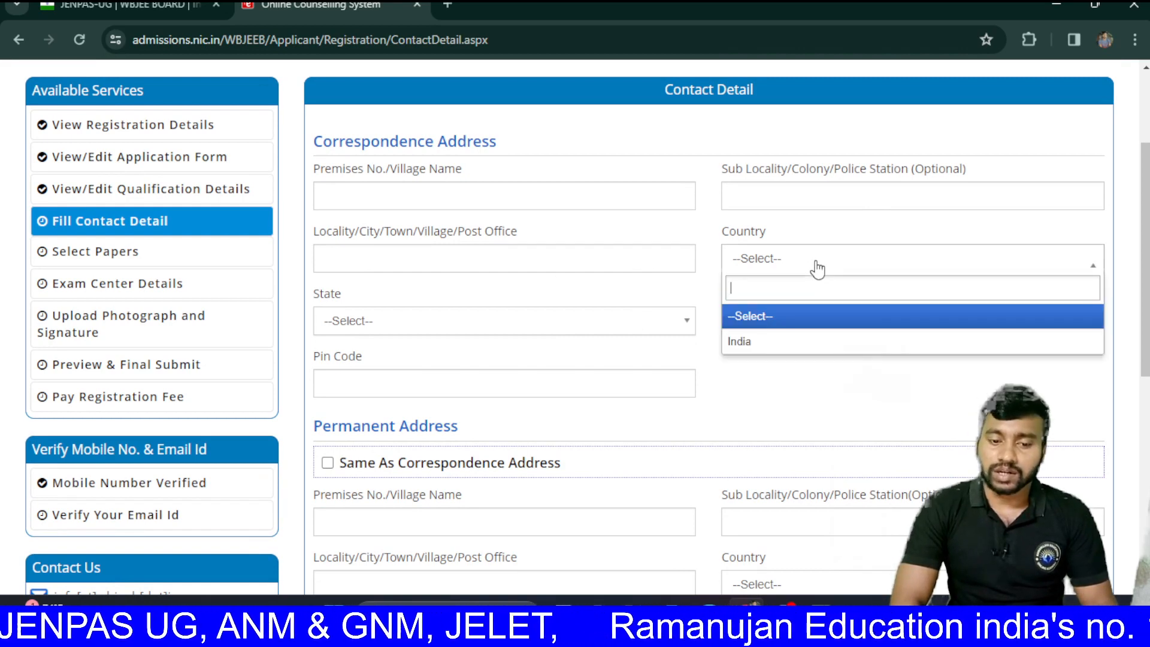
pyautogui.click(746, 343)
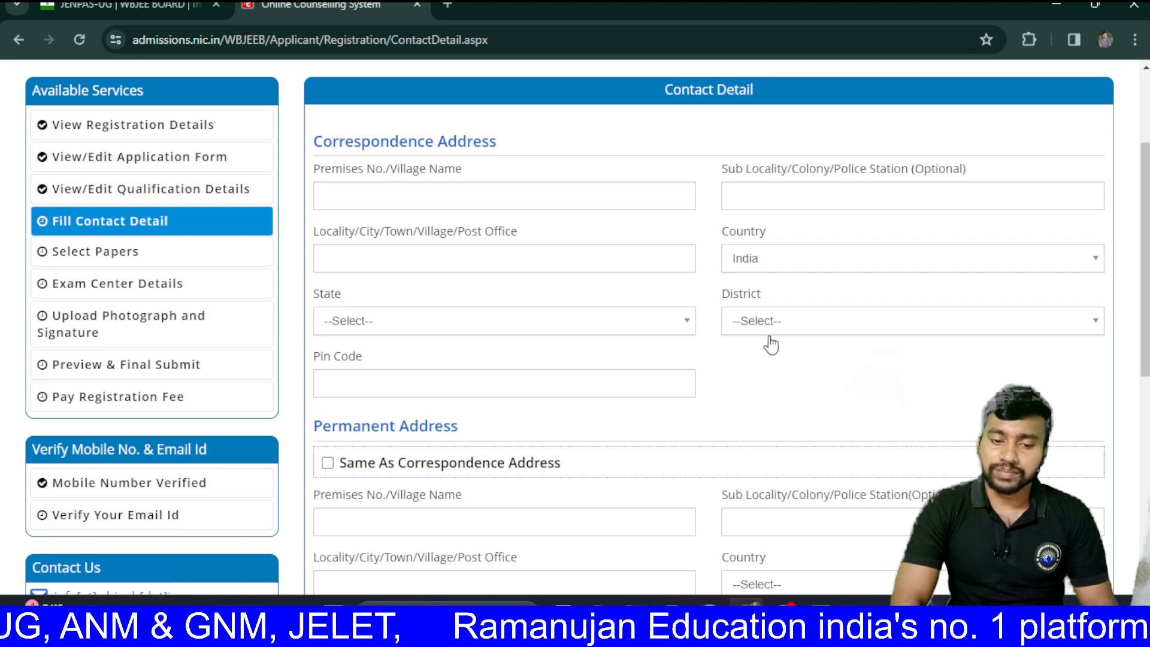
pyautogui.click(773, 327)
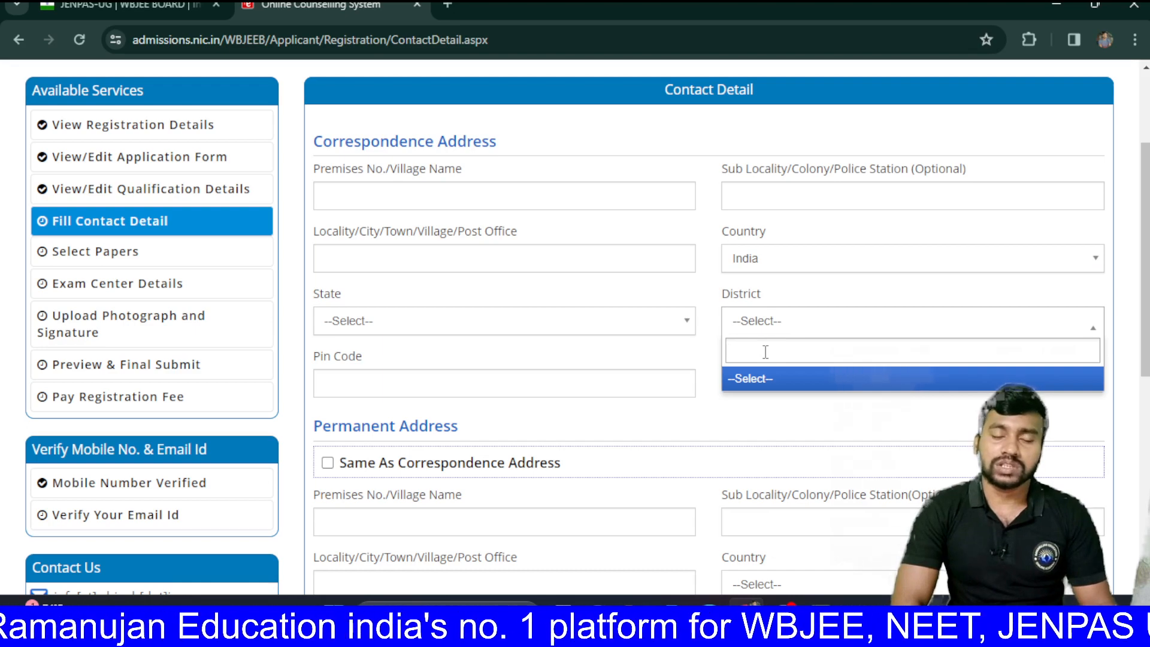
pyautogui.scroll(-1, 763, 357)
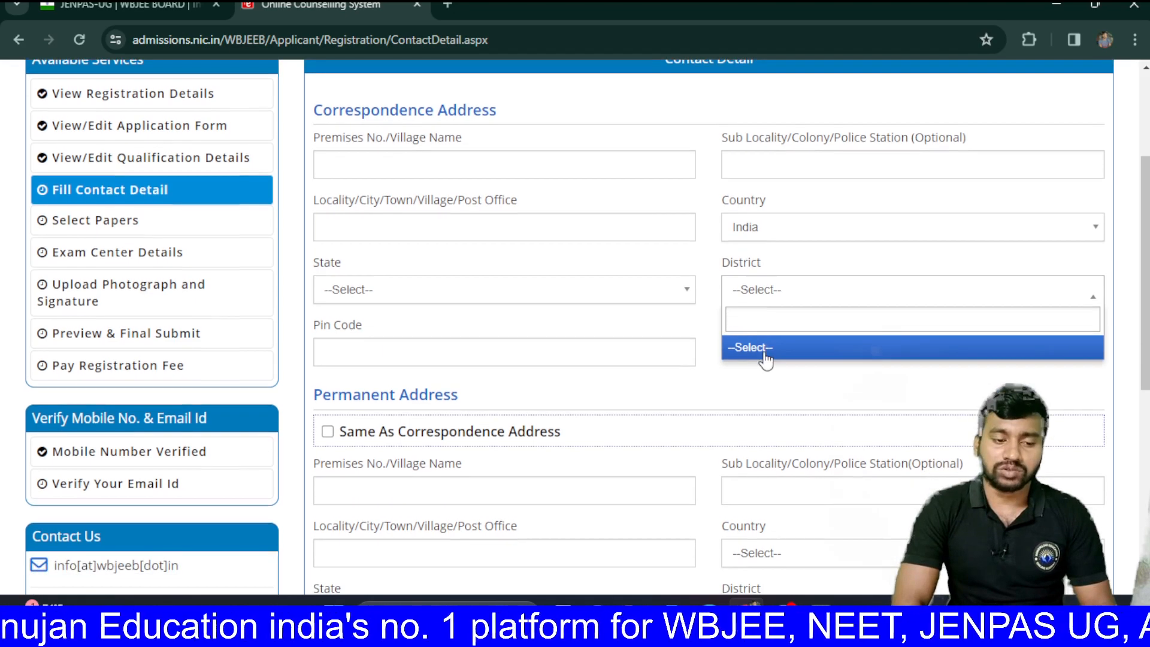
pyautogui.click(625, 299)
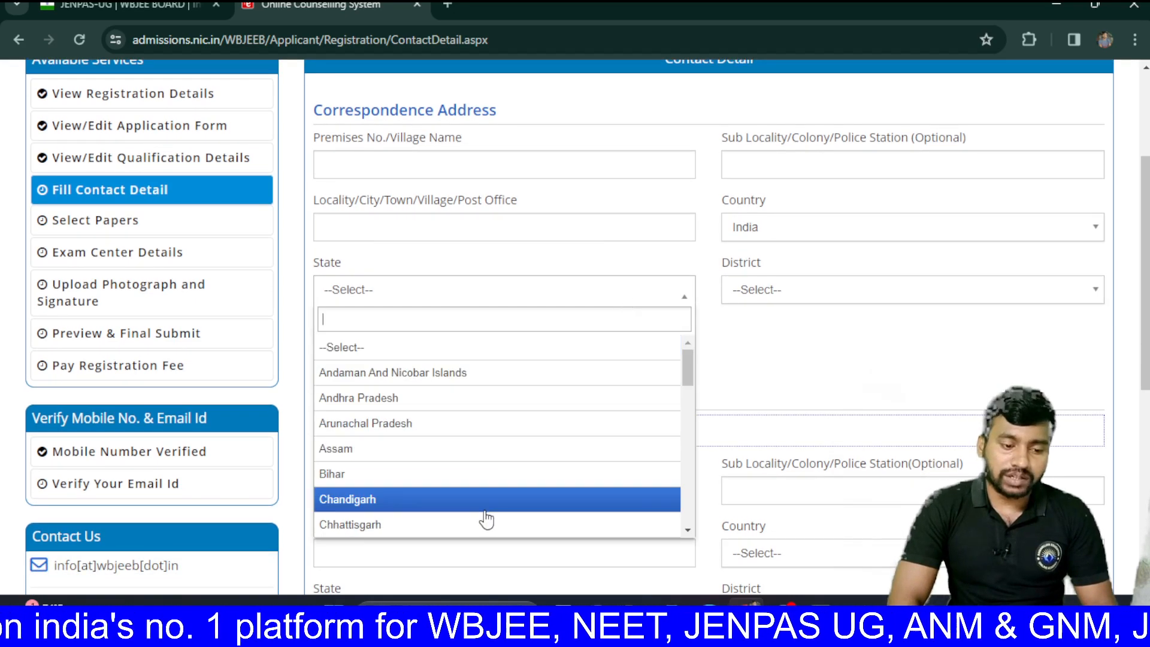
pyautogui.scroll(-10, 488, 515)
pyautogui.click(440, 525)
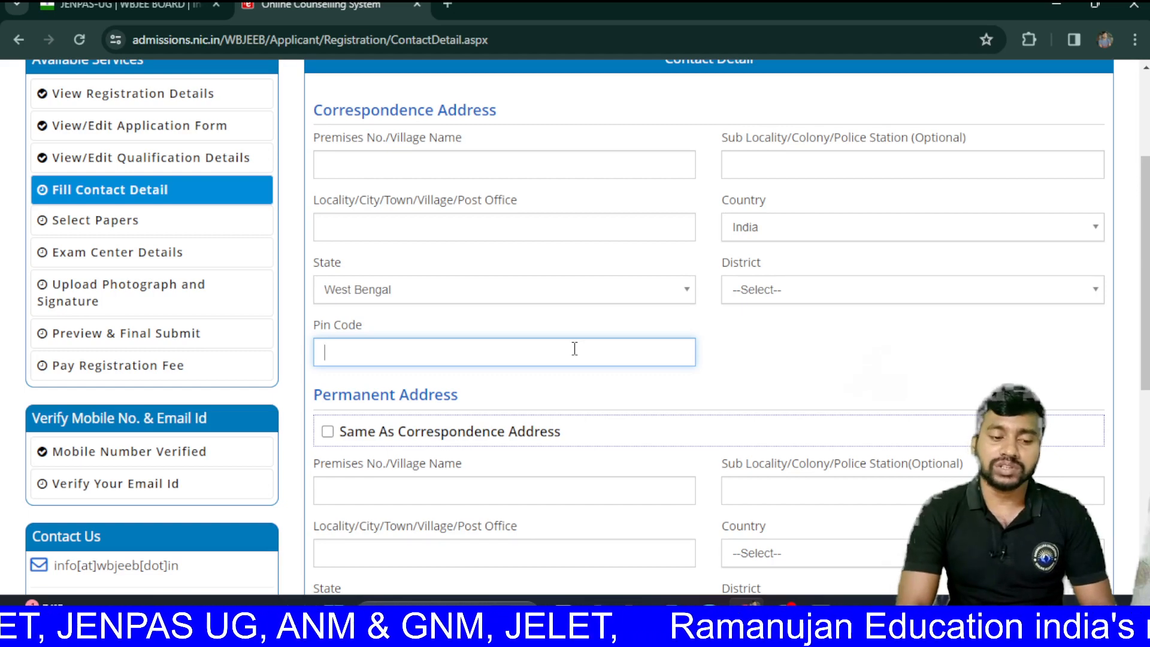
# - Complete the correspondence address with the permanent address marked as the same, then save the contact details and confirm
pyautogui.scroll(-1, 574, 348)
pyautogui.scroll(-1, 574, 348)
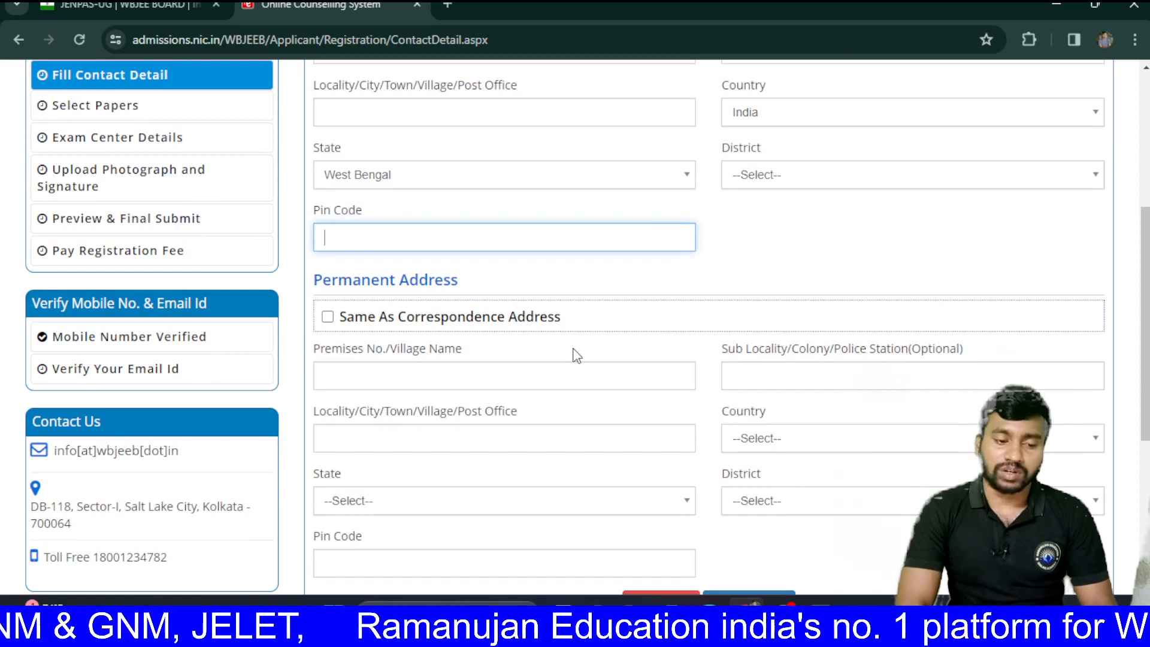
pyautogui.scroll(-1, 572, 350)
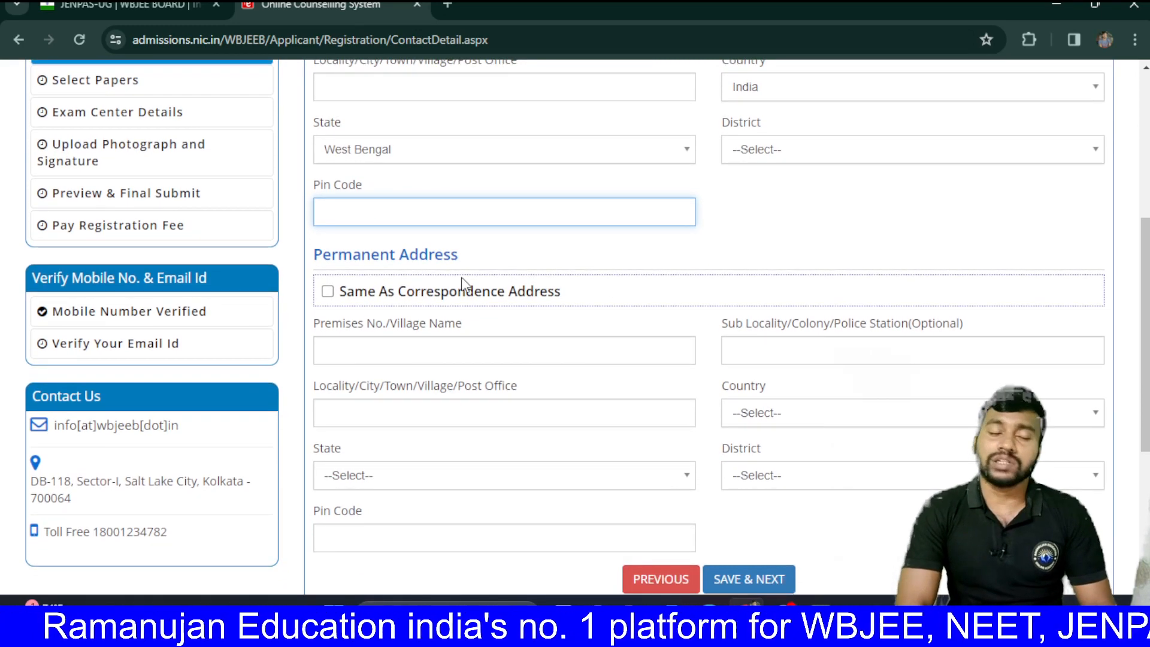
pyautogui.scroll(-1, 461, 281)
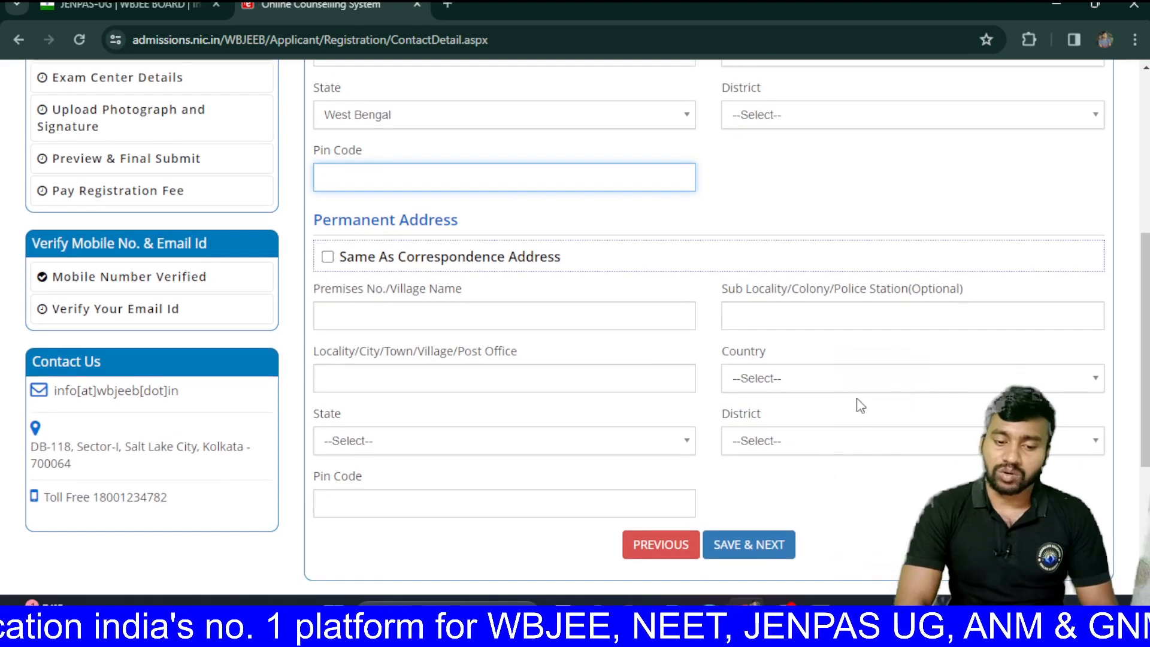
pyautogui.scroll(-2, 860, 403)
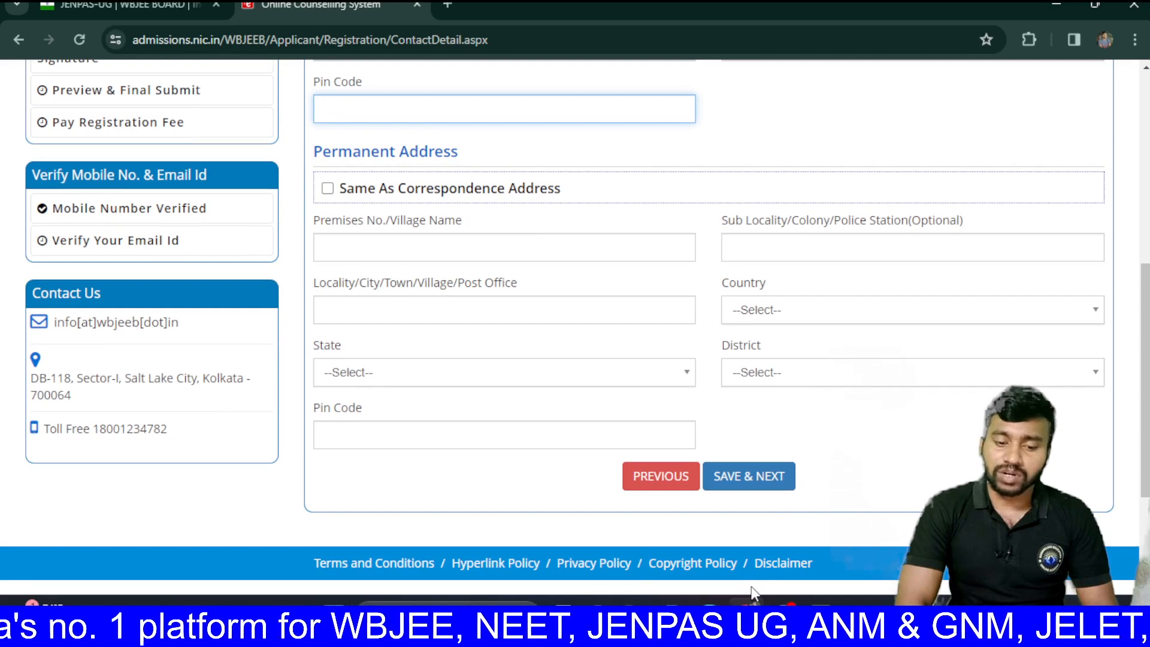
pyautogui.moveTo(782, 623)
pyautogui.click(781, 544)
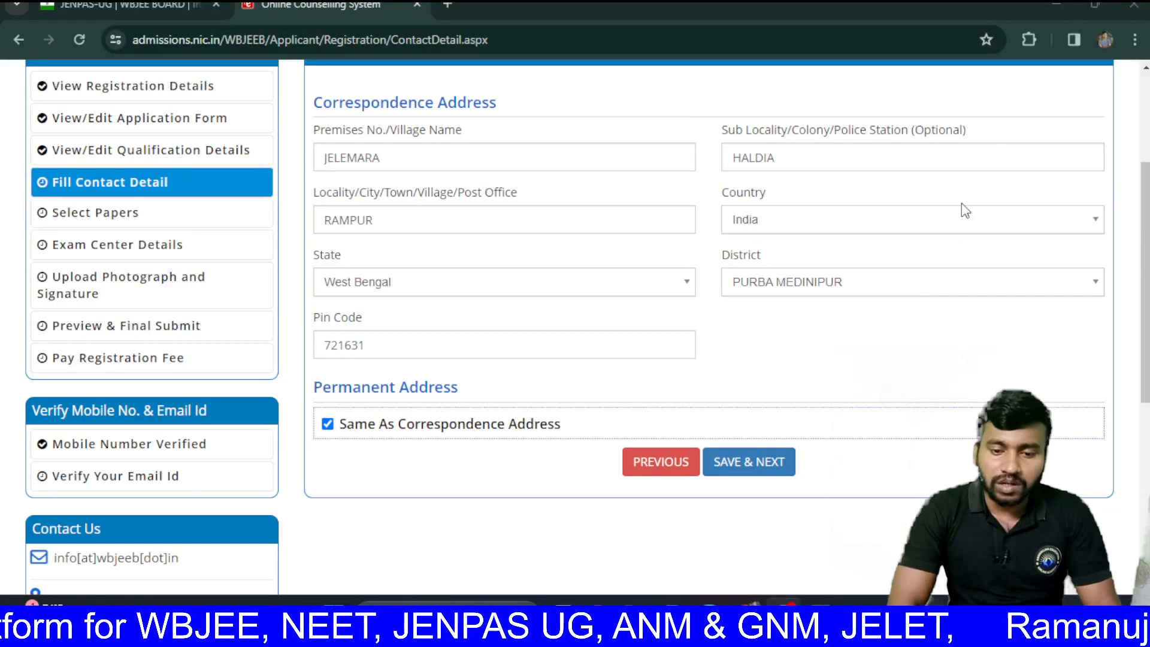
pyautogui.click(904, 107)
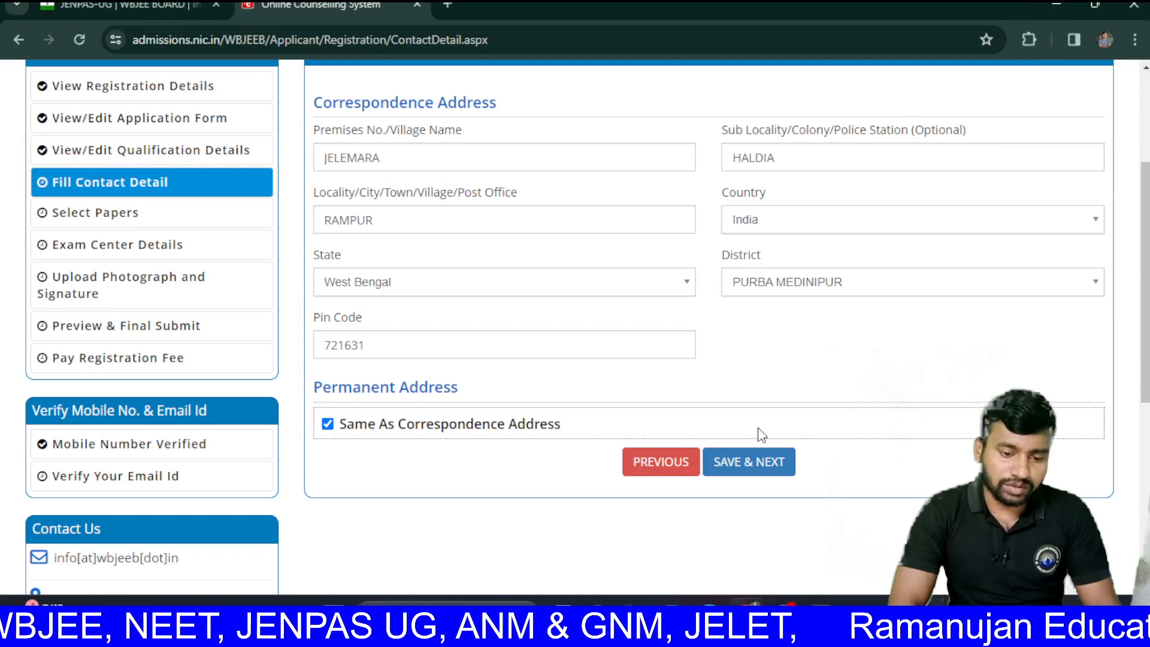
pyautogui.click(752, 462)
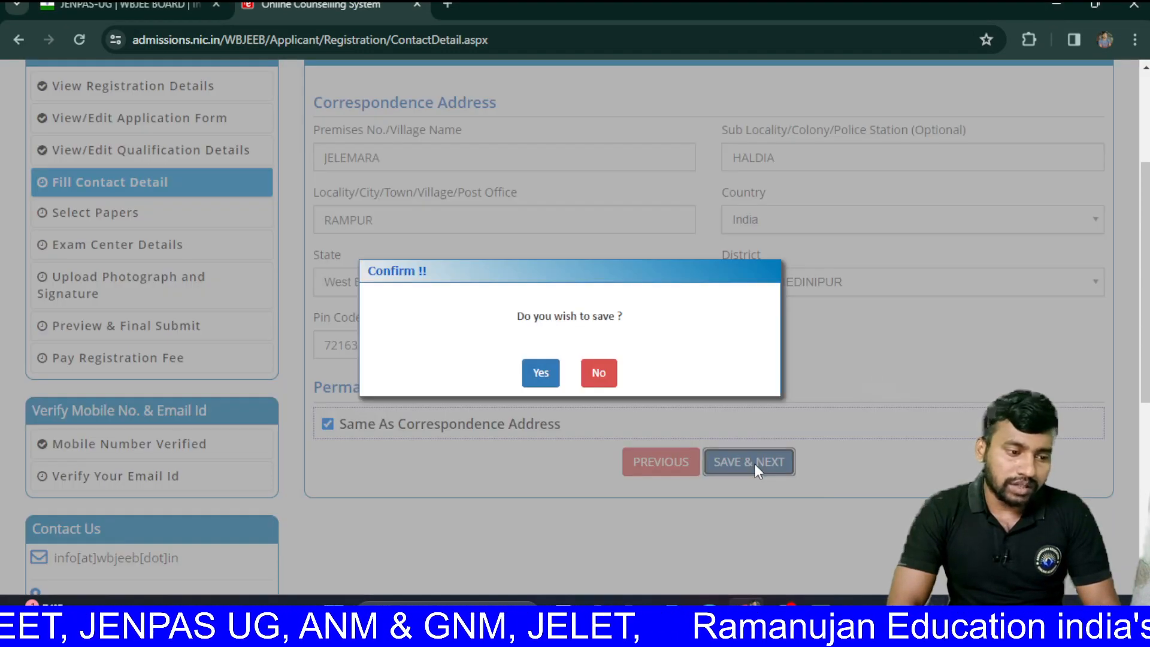
pyautogui.click(551, 381)
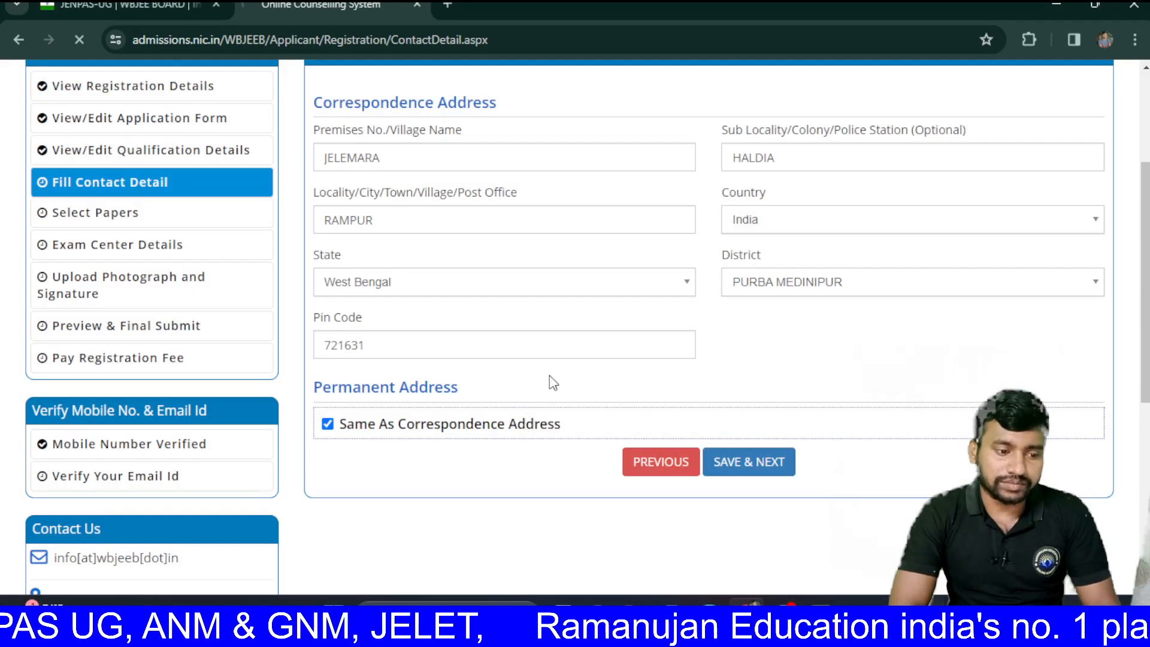
# - Choose Only Paper-I as the exam paper, then save the paper selection and confirm the submission
pyautogui.scroll(-2, 641, 342)
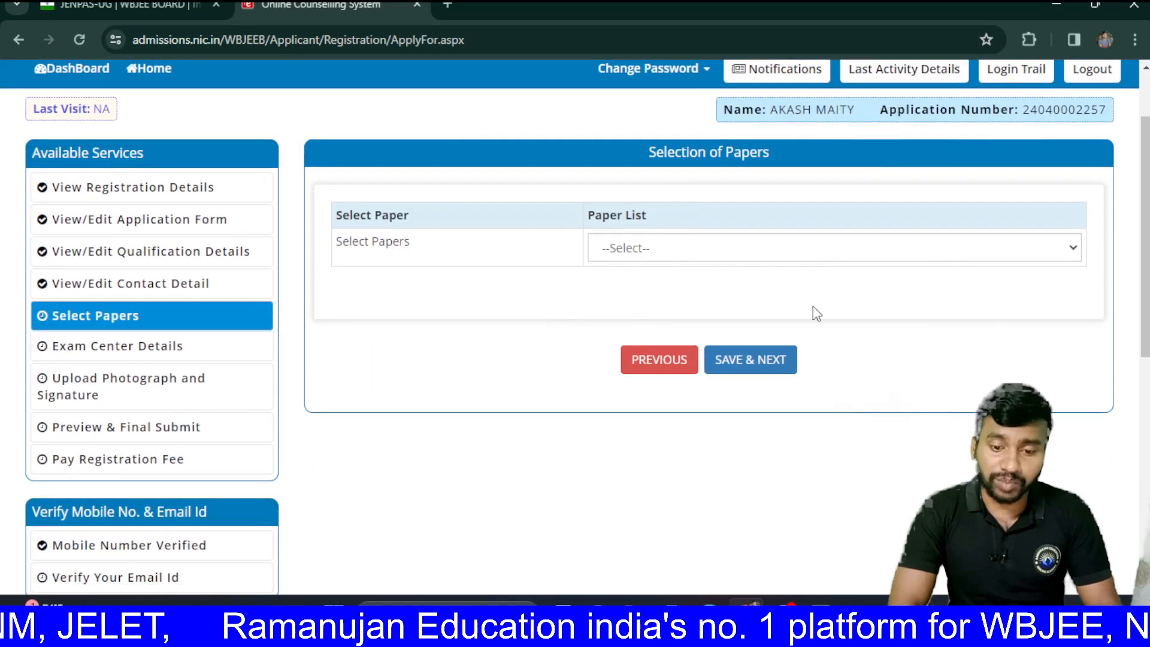
pyautogui.click(892, 254)
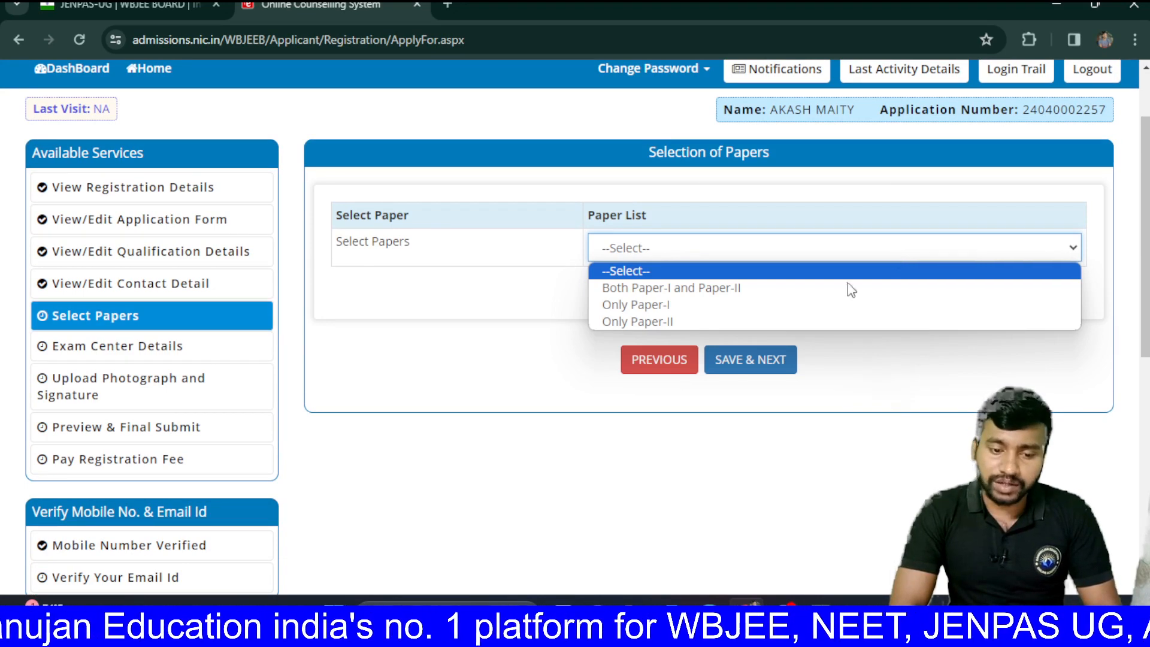
pyautogui.click(699, 306)
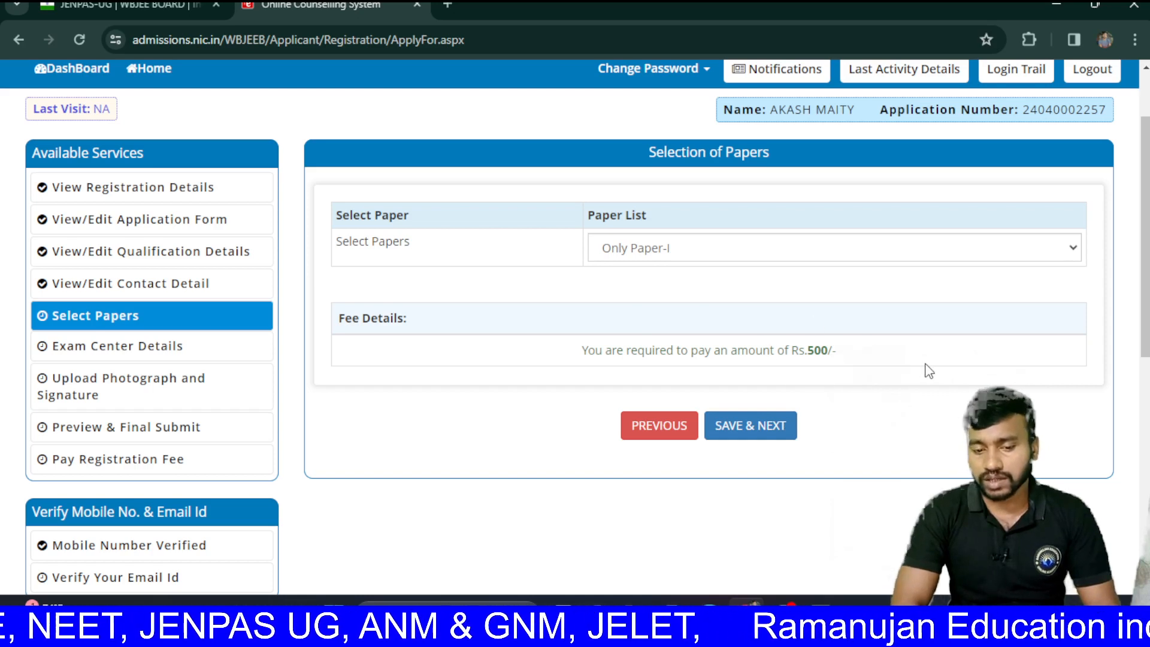
pyautogui.scroll(-1, 929, 371)
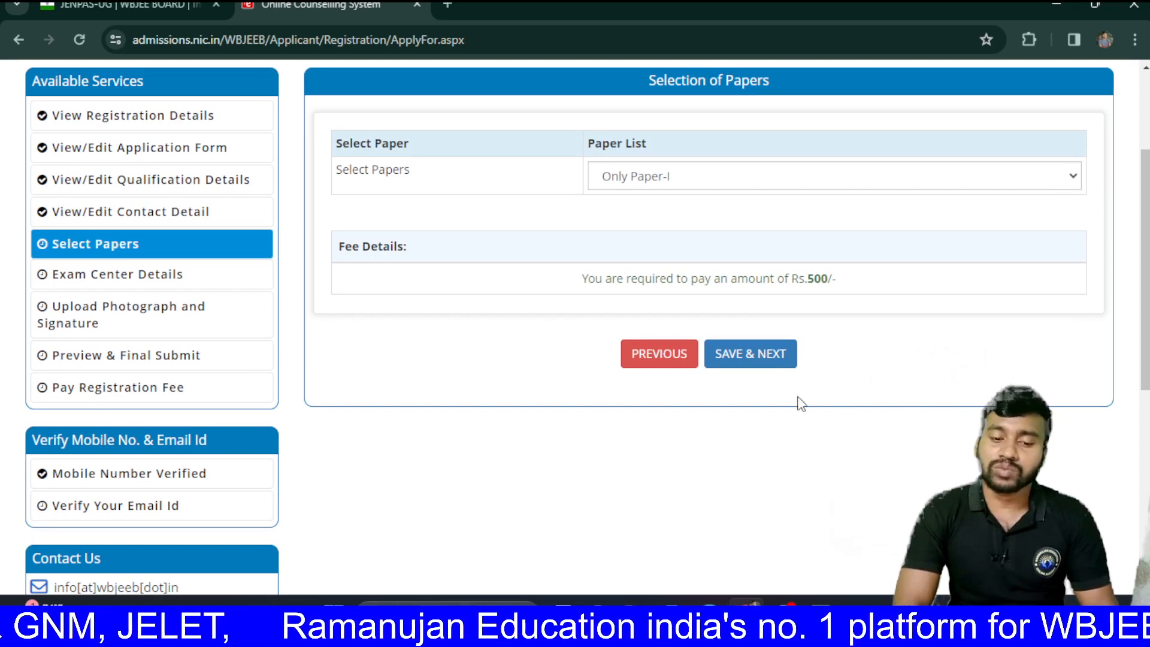
pyautogui.click(757, 356)
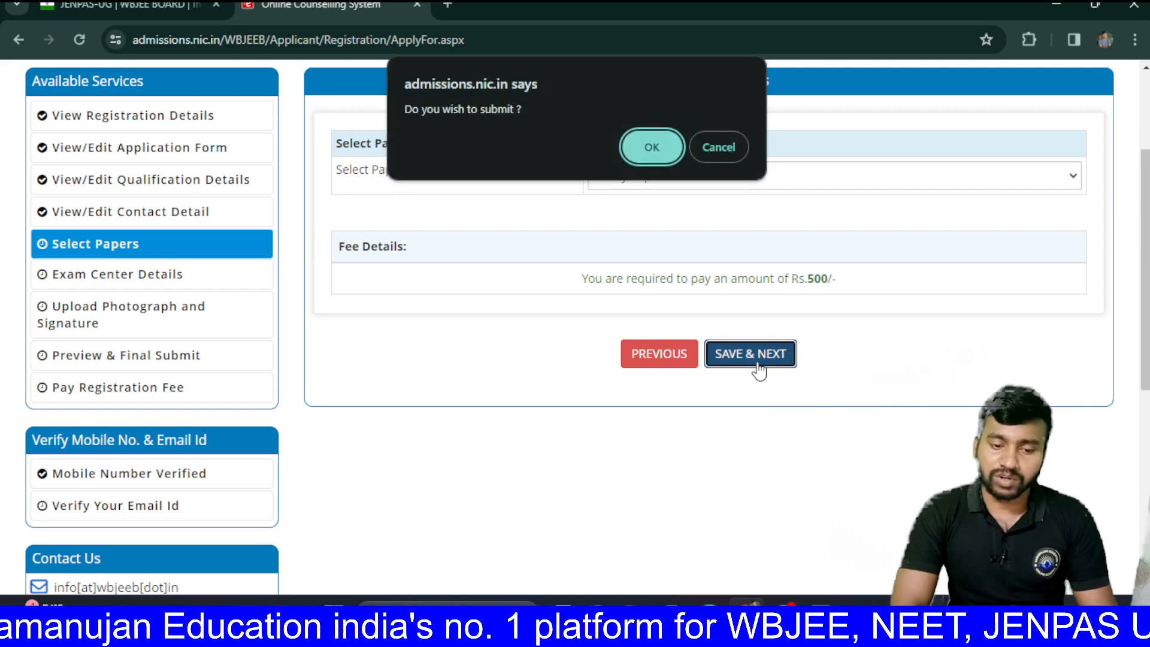
pyautogui.click(654, 146)
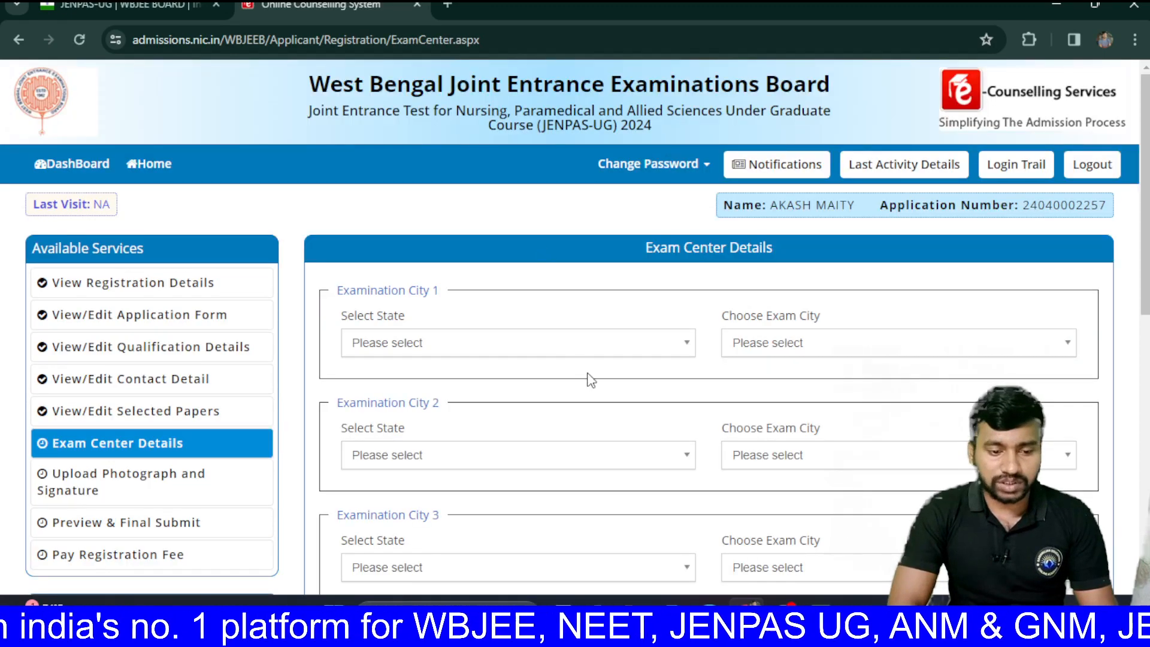
# - Set Examination City 1 to West Kolkata in the state of West Bengal
pyautogui.scroll(-2, 591, 380)
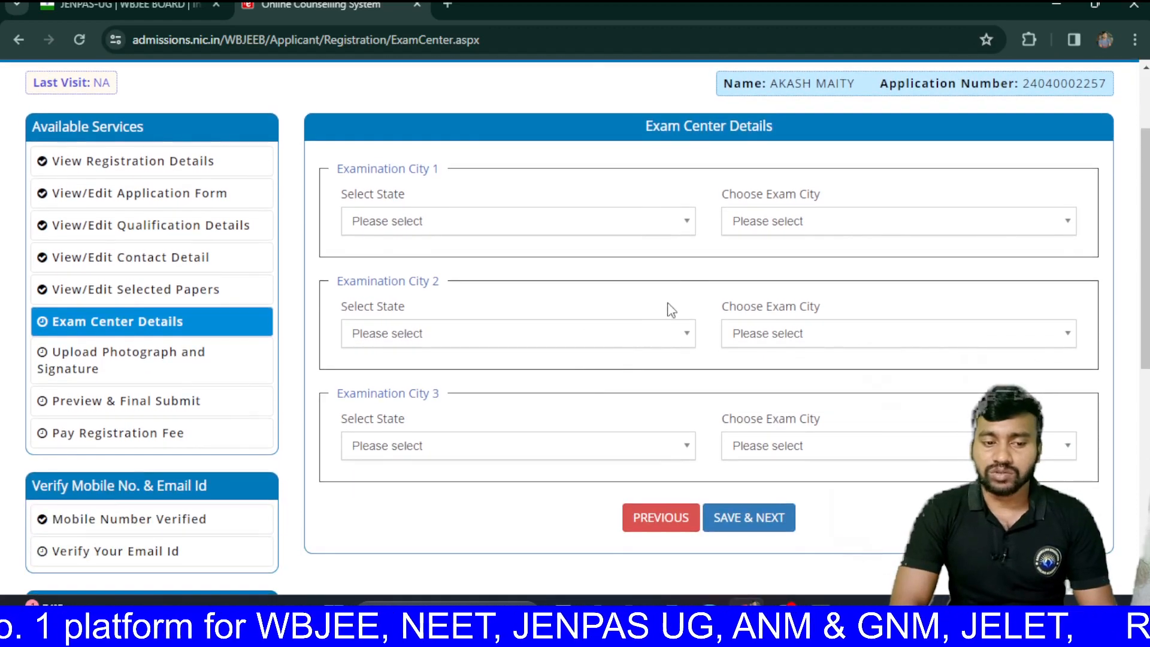
pyautogui.click(670, 229)
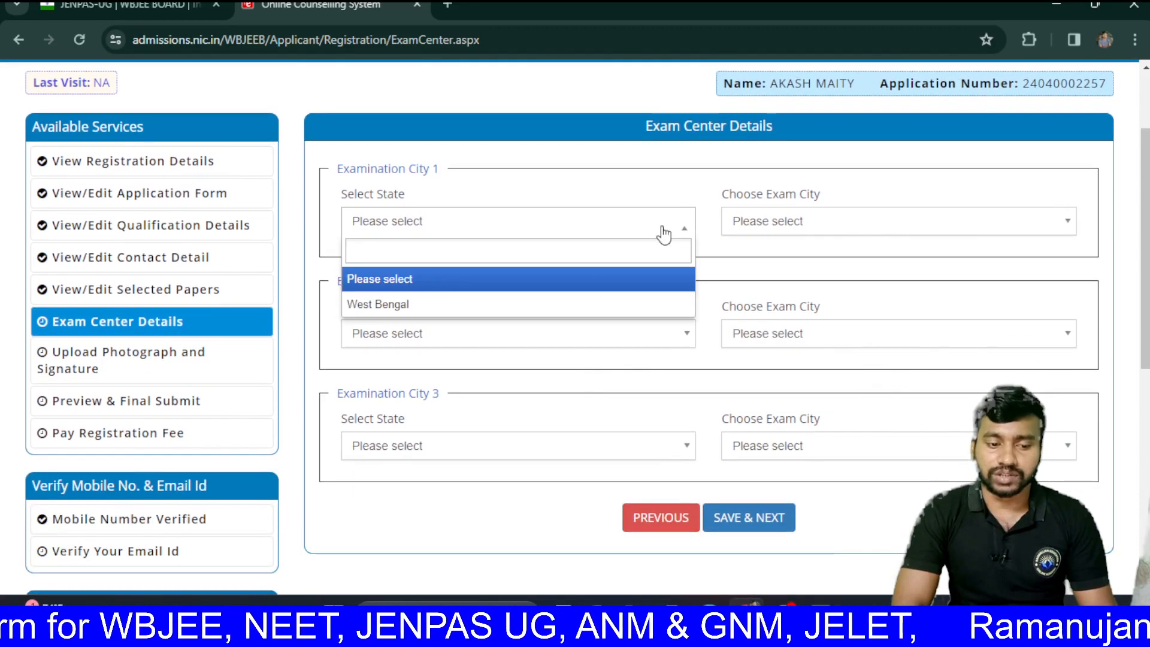
pyautogui.click(535, 306)
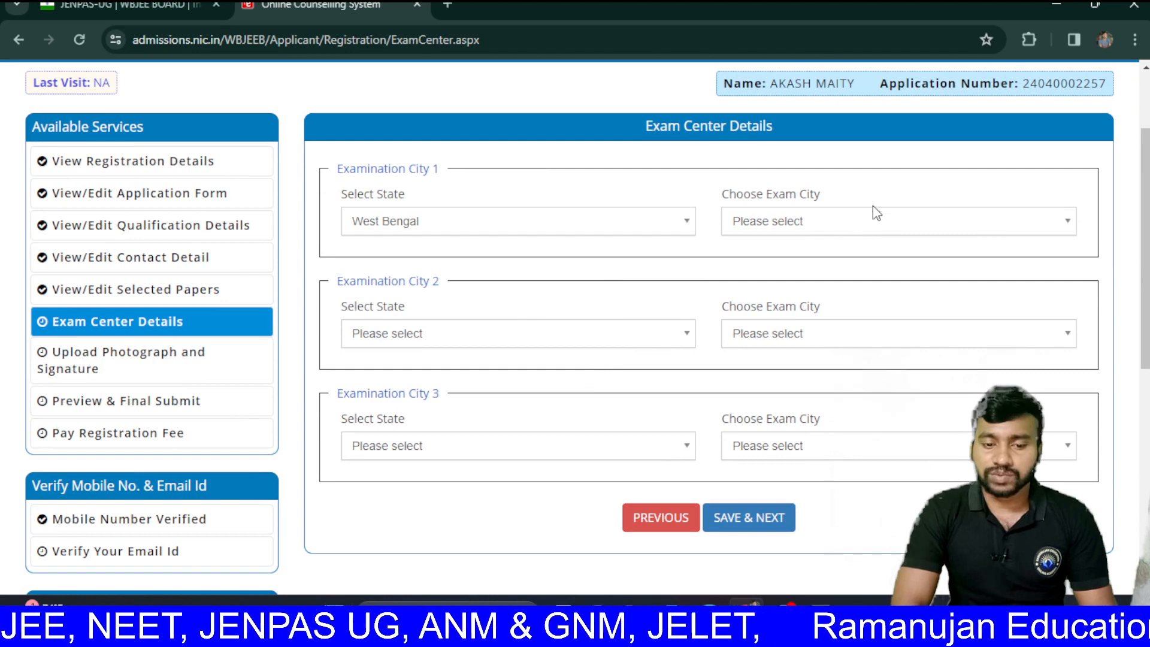
pyautogui.click(831, 230)
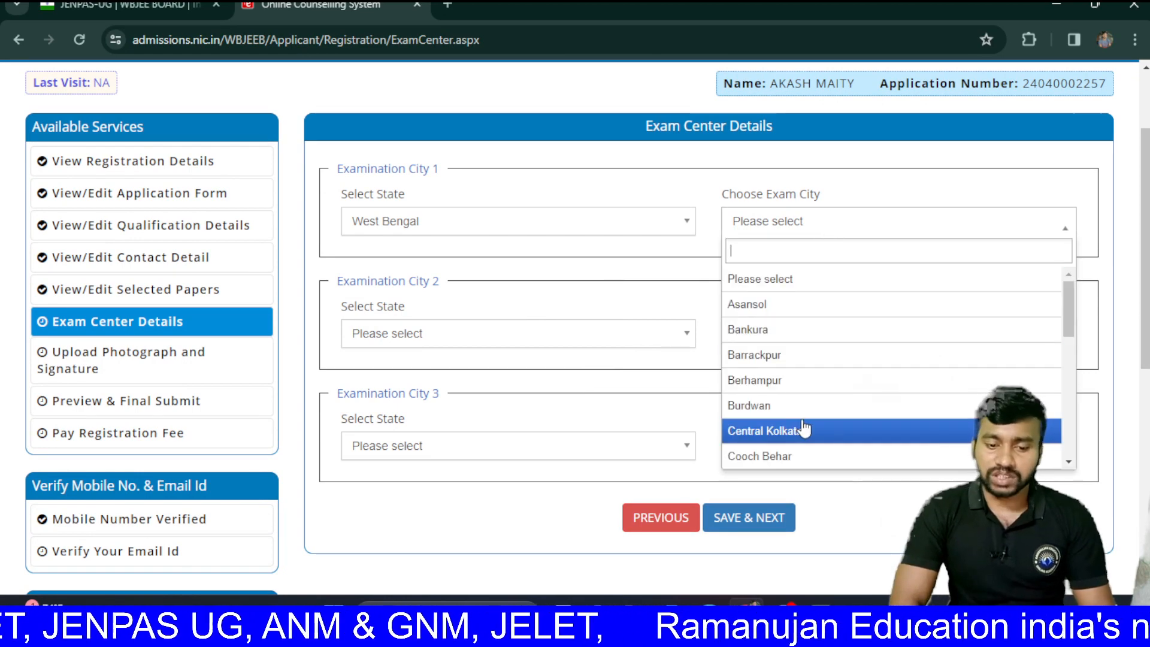
pyautogui.scroll(-10, 803, 428)
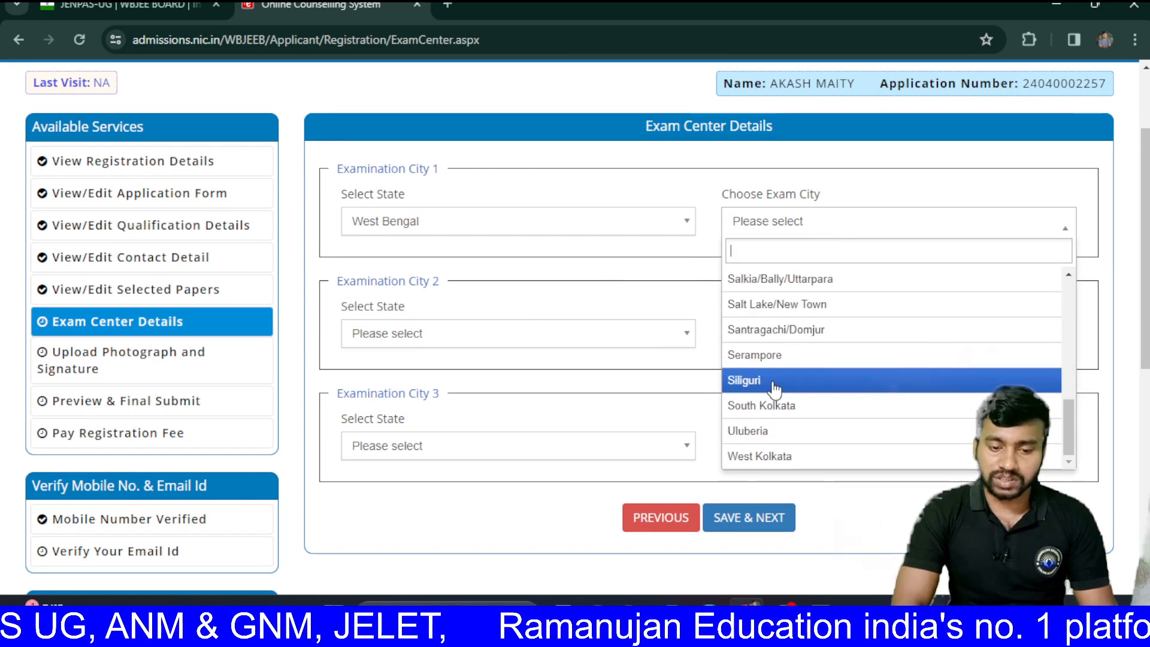
pyautogui.click(771, 457)
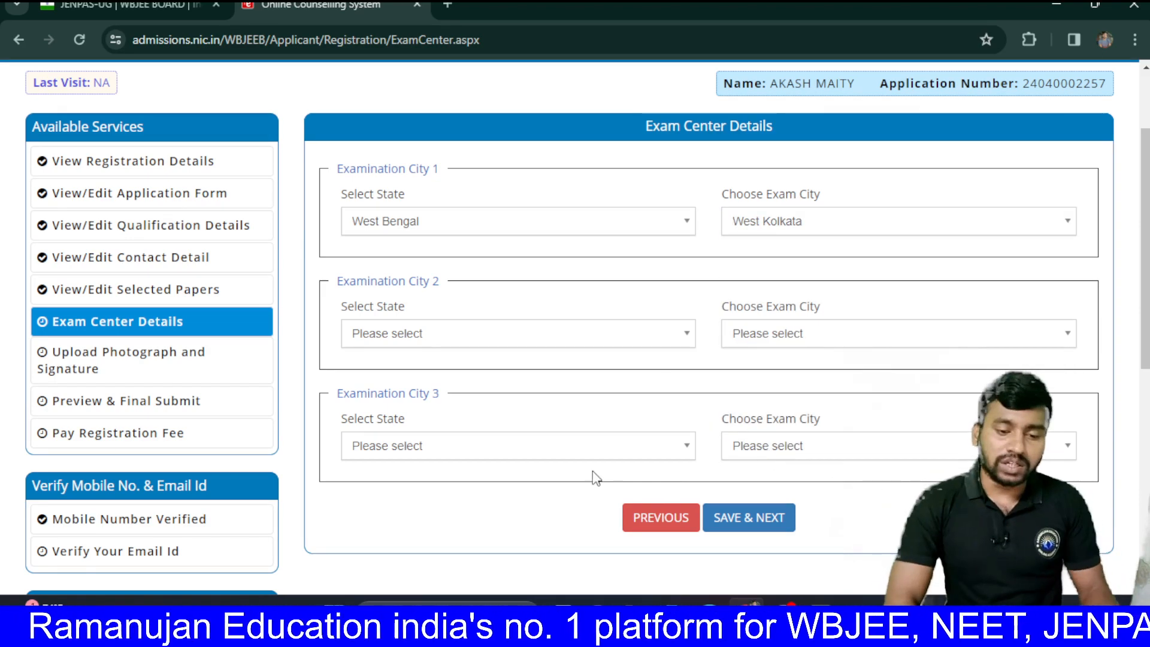
# - Set Examination City 2 to Siliguri in the state of West Bengal
pyautogui.click(659, 345)
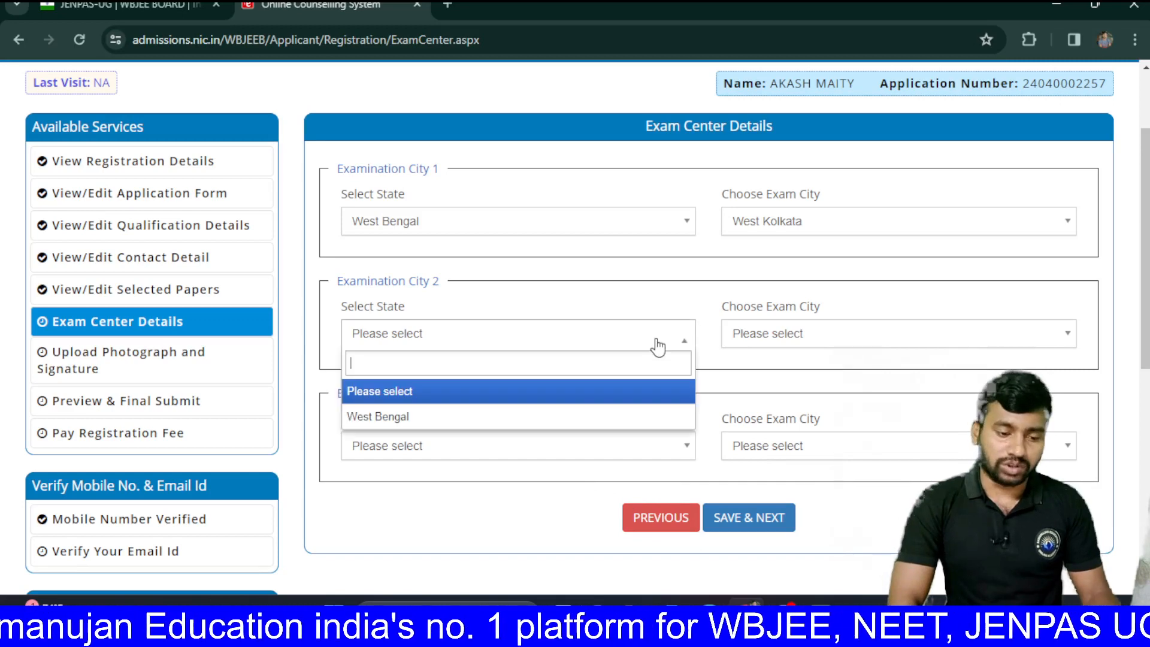
pyautogui.click(529, 416)
pyautogui.click(802, 349)
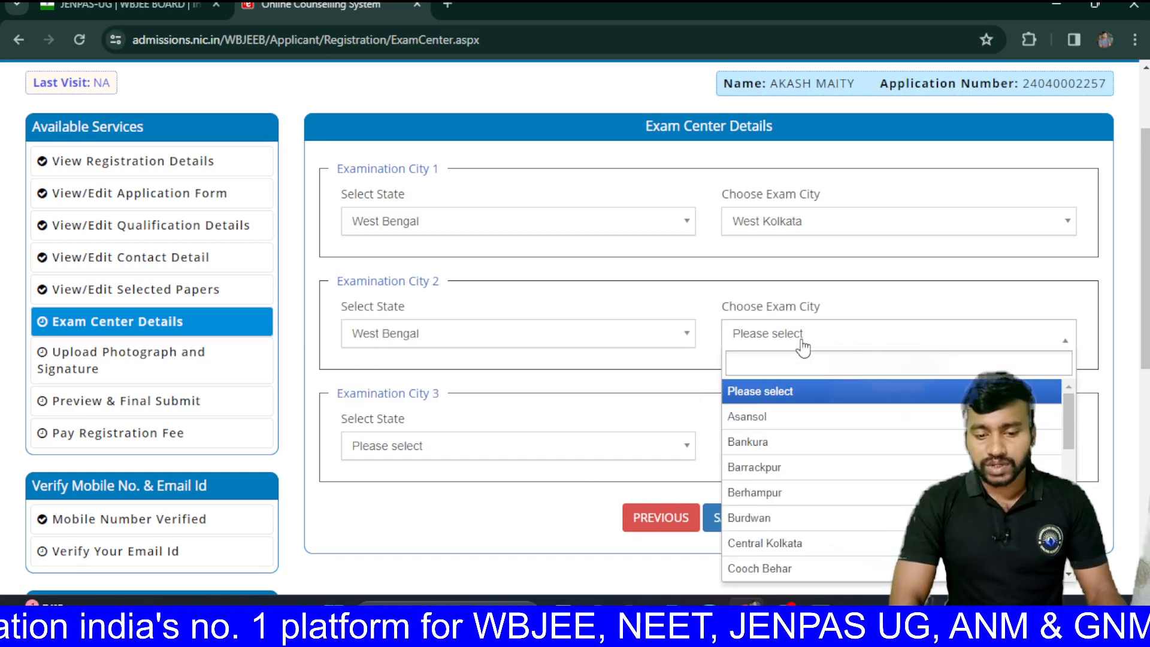
pyautogui.scroll(-8, 790, 450)
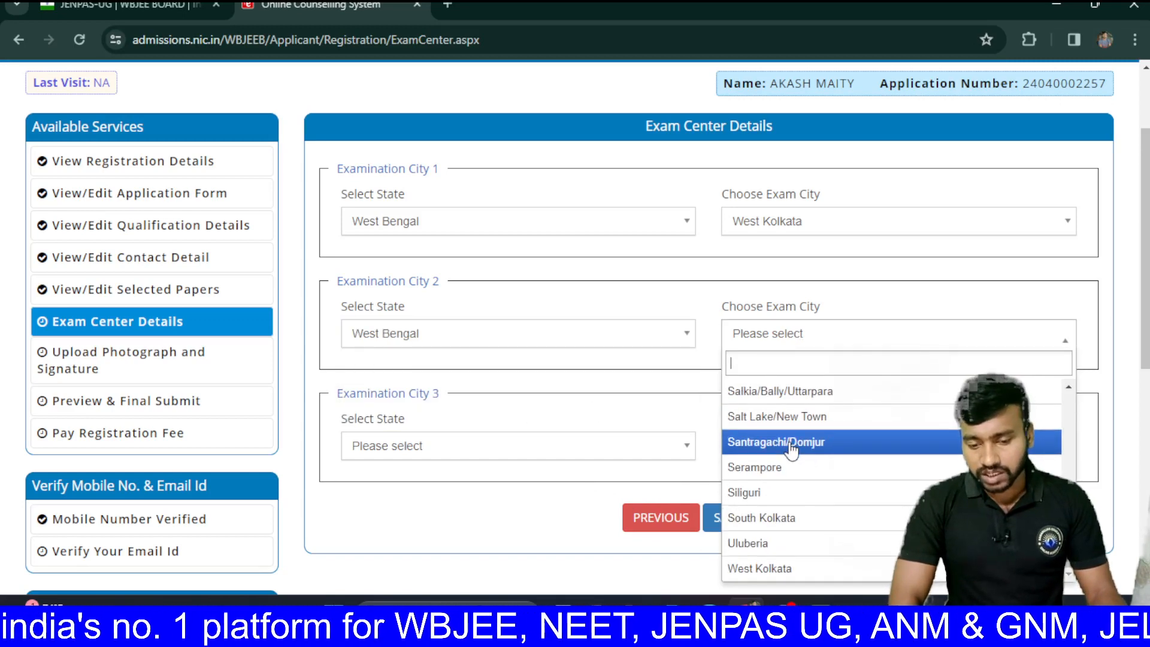
pyautogui.click(768, 492)
# - Set Examination City 3 to Central Kolkata in the state of West Bengal
pyautogui.click(456, 449)
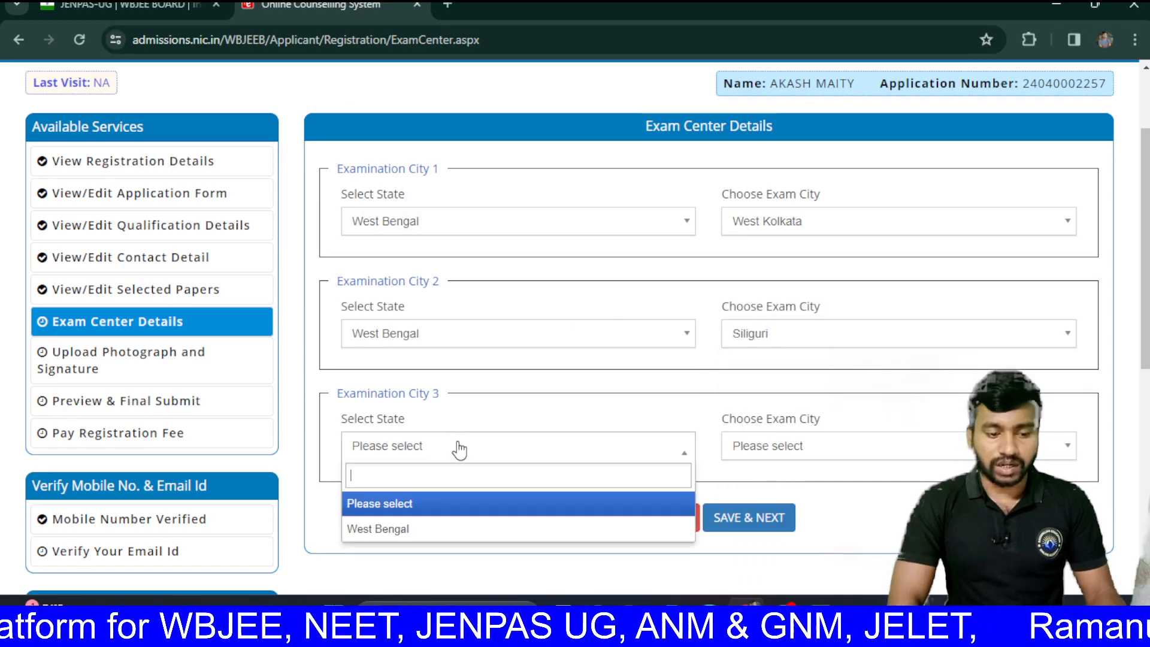
pyautogui.click(417, 530)
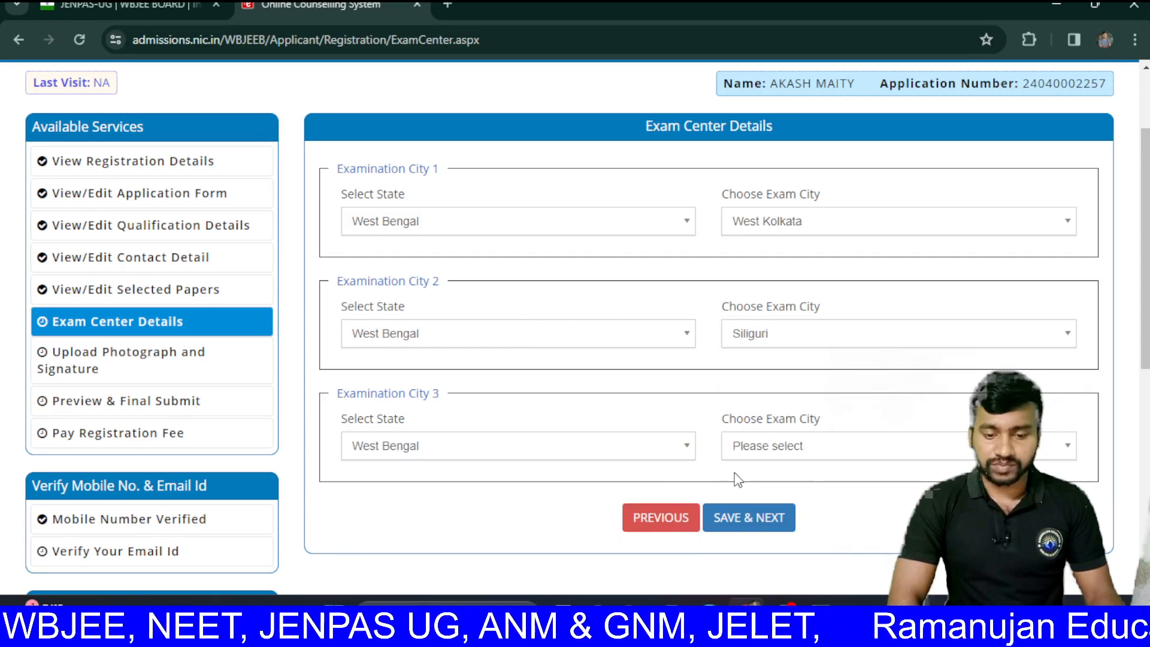
pyautogui.click(780, 446)
pyautogui.scroll(-5, 778, 449)
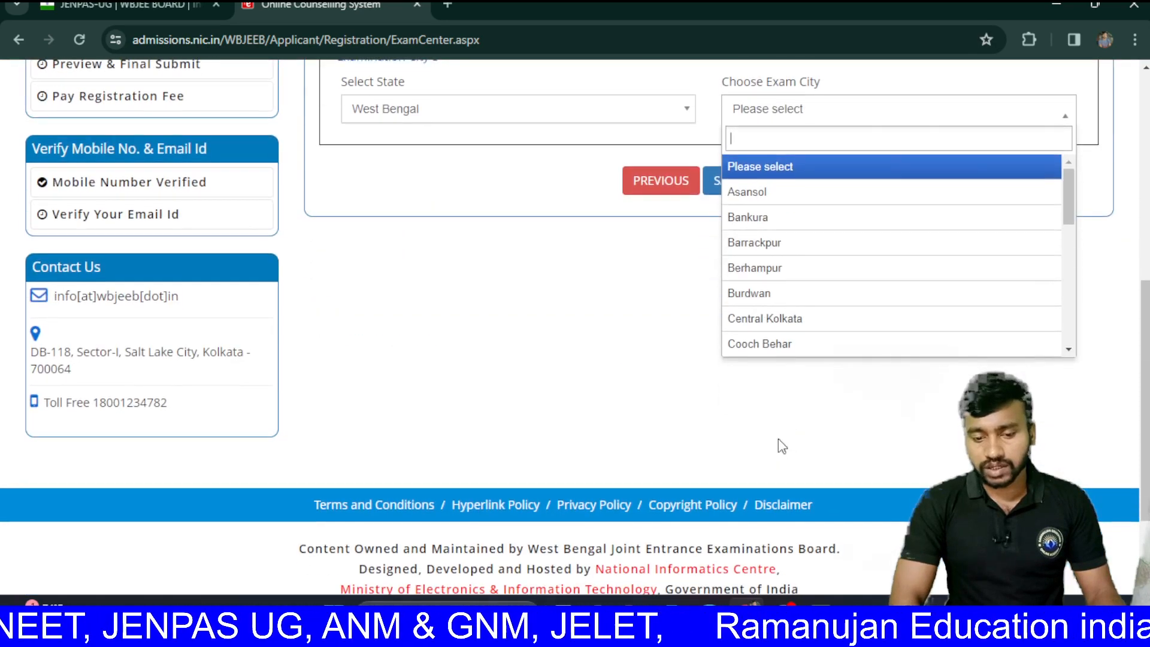
pyautogui.click(771, 319)
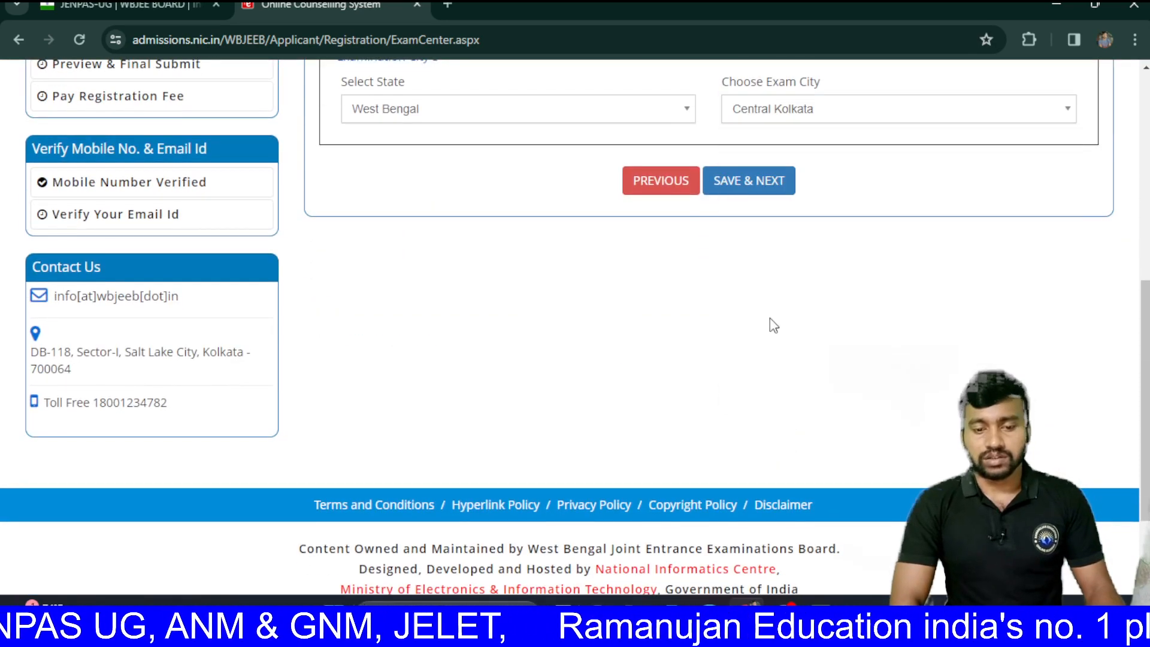
# - Save the exam center details and confirm the submission
pyautogui.scroll(1, 772, 325)
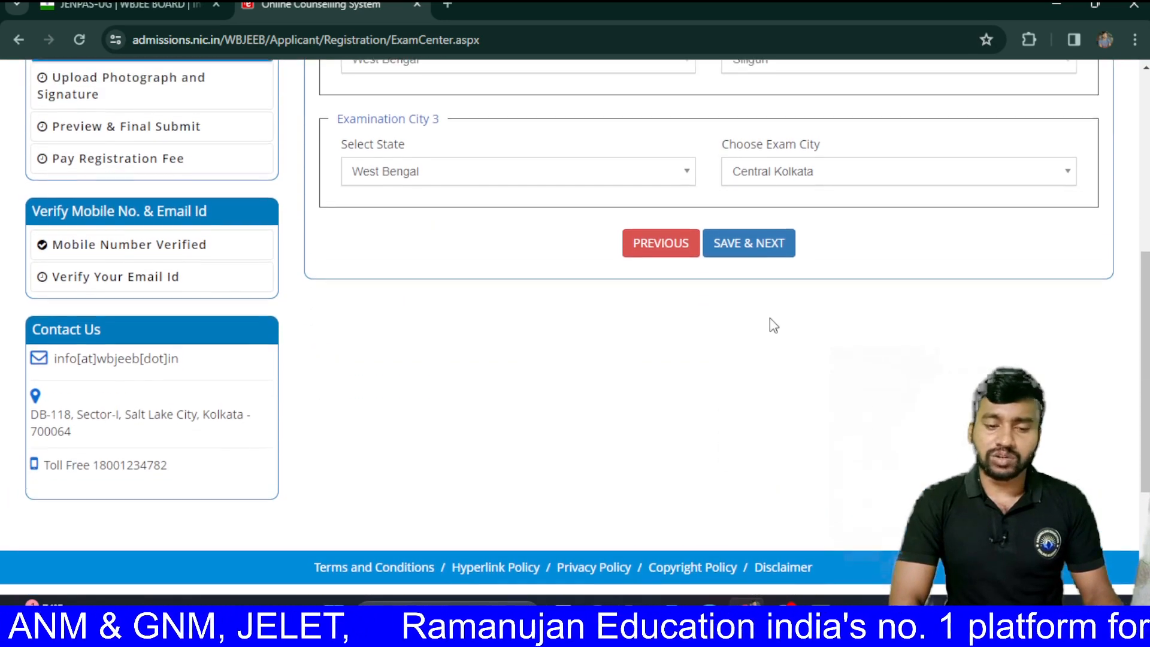
pyautogui.click(747, 257)
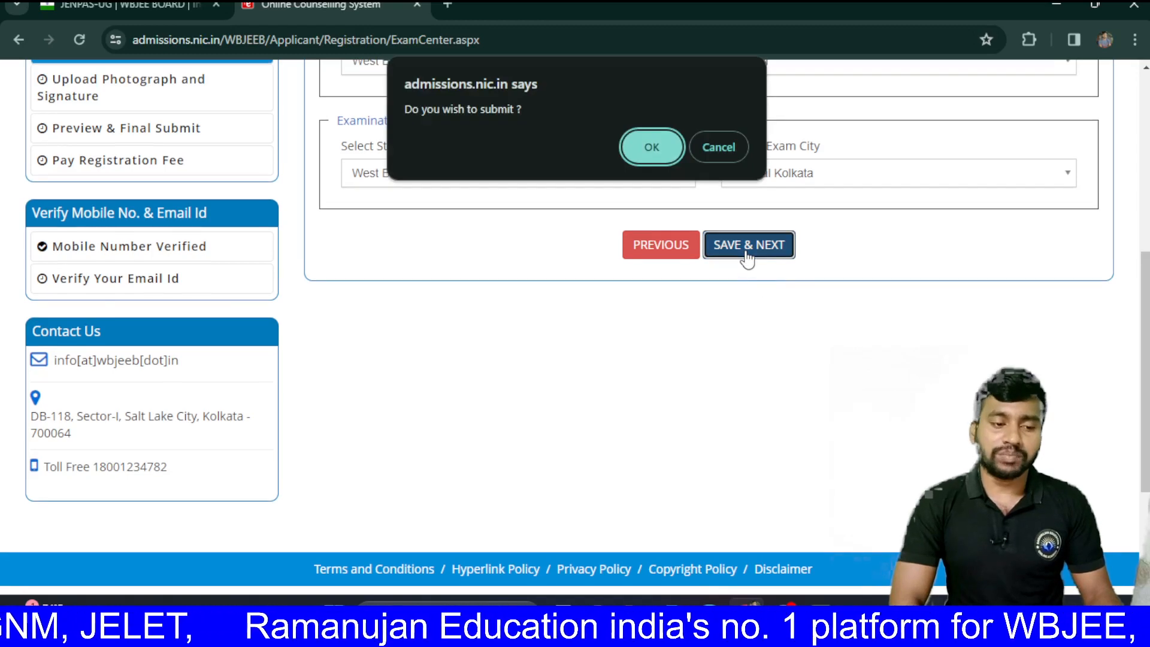
pyautogui.click(650, 149)
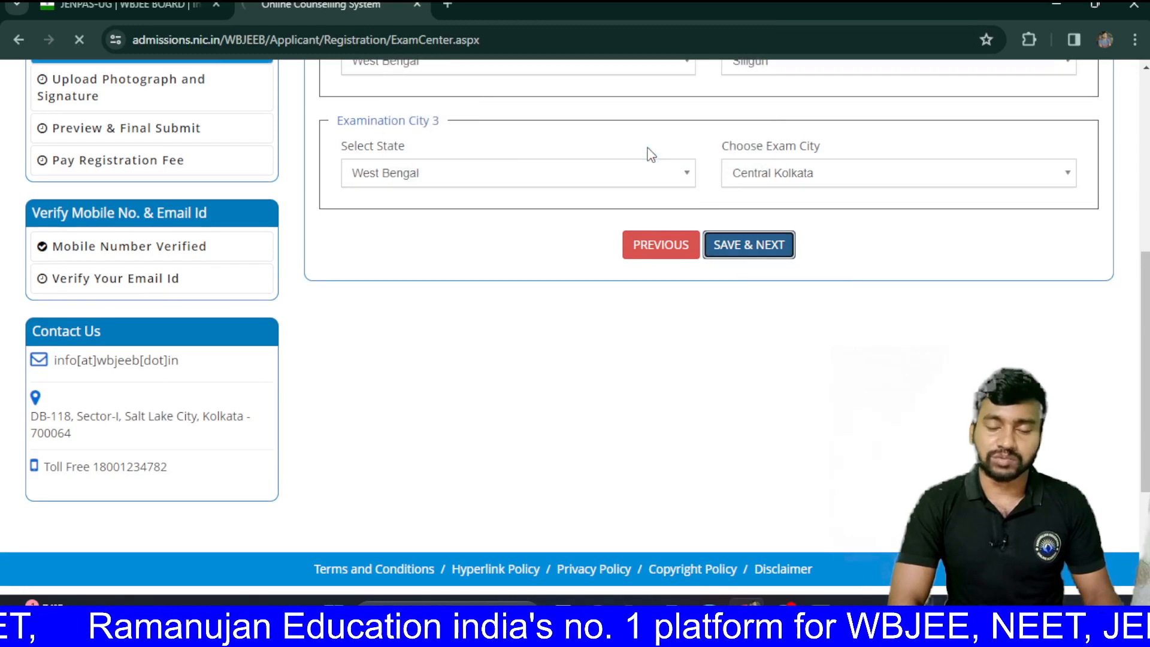
# - Check the uploaded photograph and signature previews, then save the documents finally and confirm
pyautogui.scroll(-2, 544, 451)
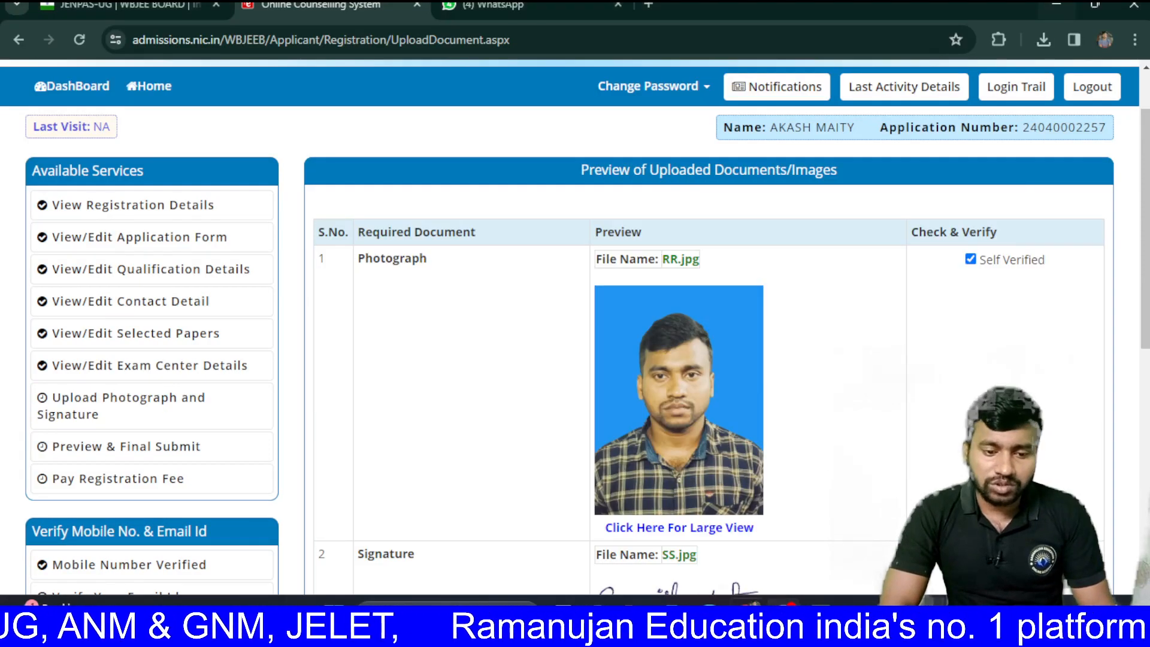
pyautogui.scroll(-1, 764, 386)
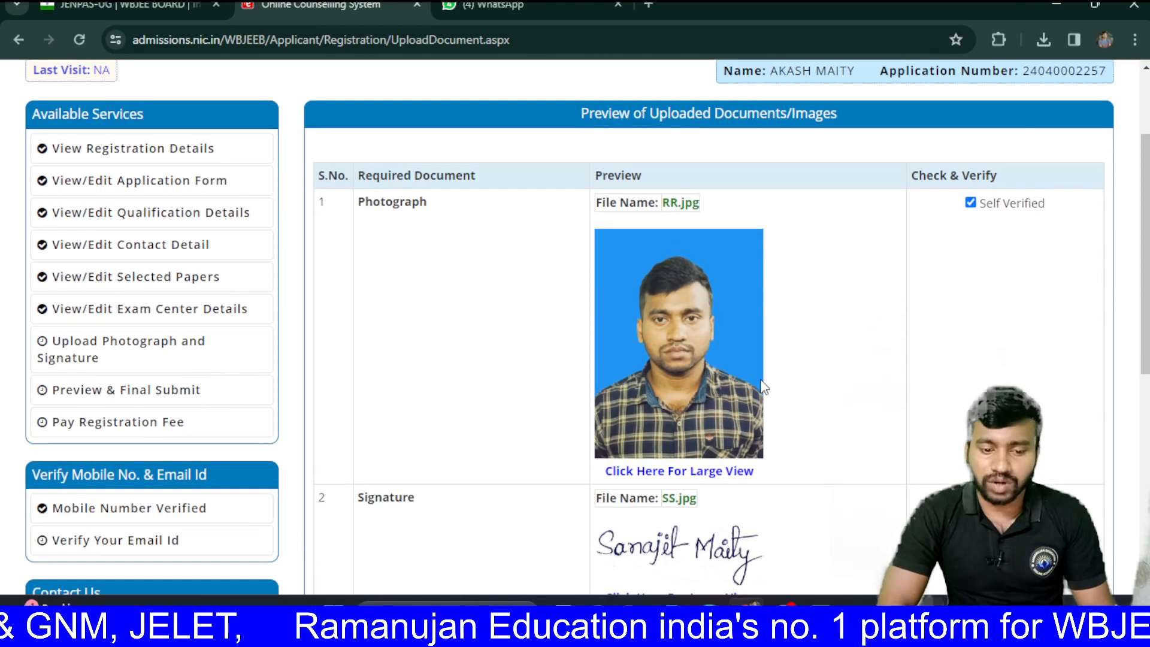
pyautogui.scroll(-1, 764, 387)
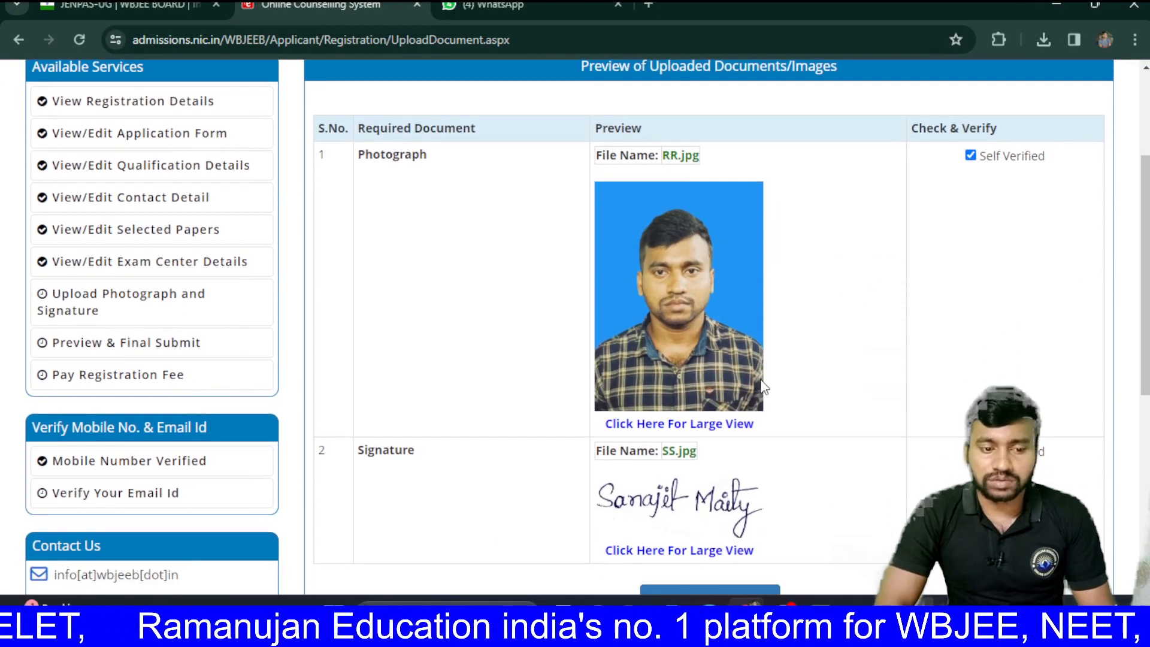
pyautogui.scroll(-5, 764, 387)
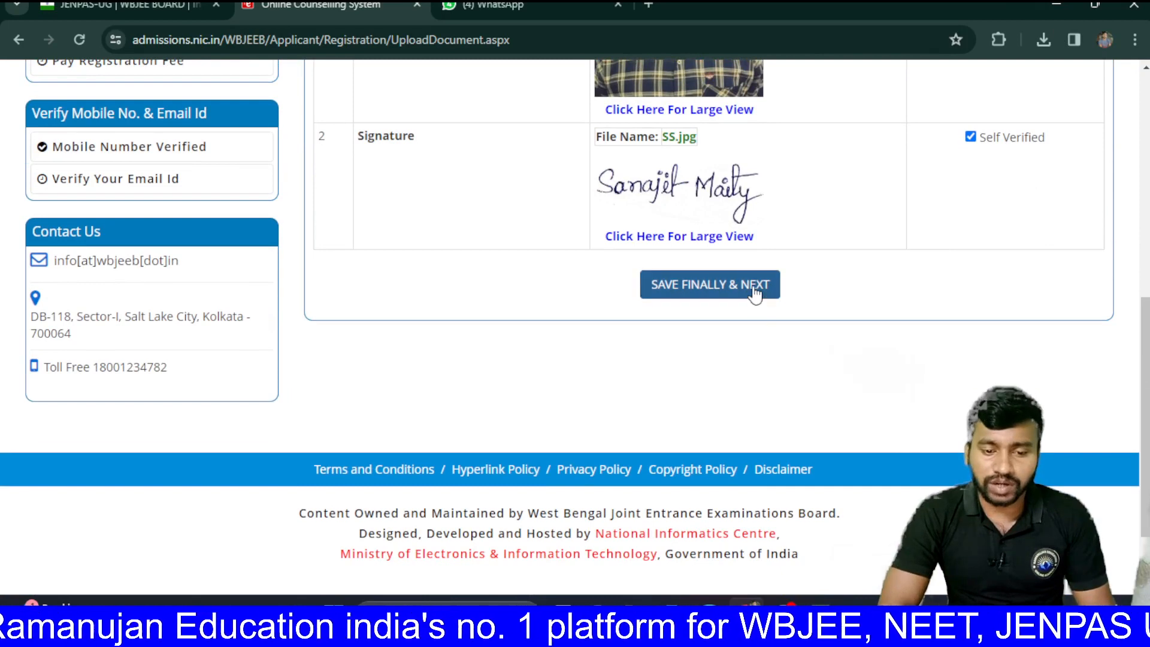
pyautogui.click(754, 291)
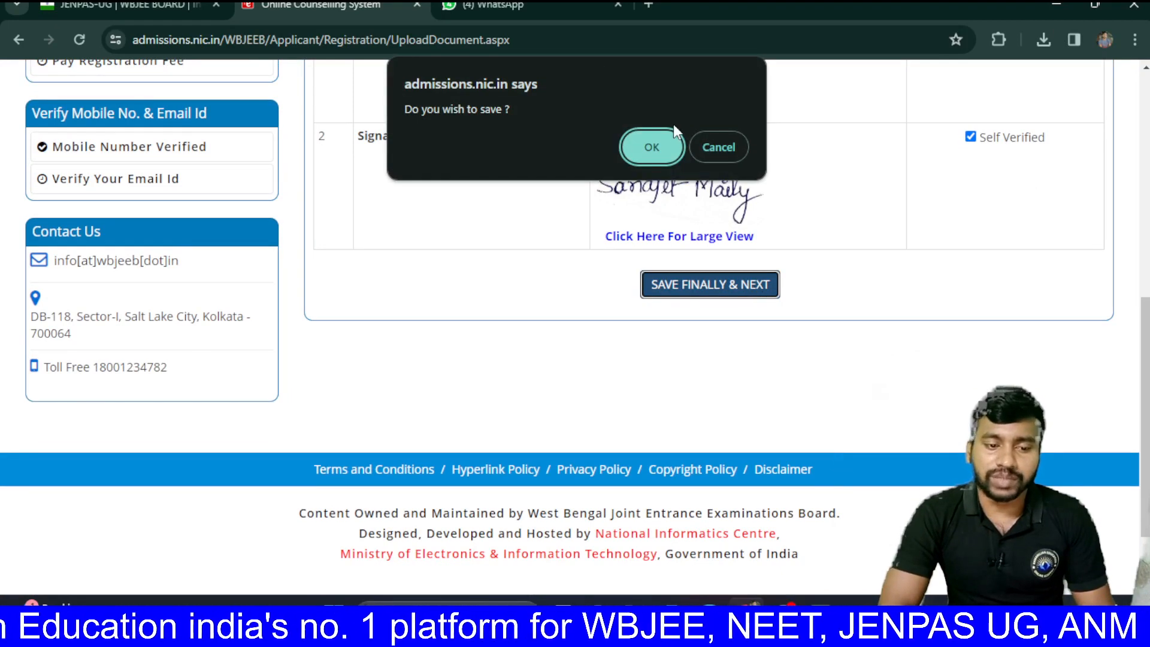
pyautogui.click(640, 148)
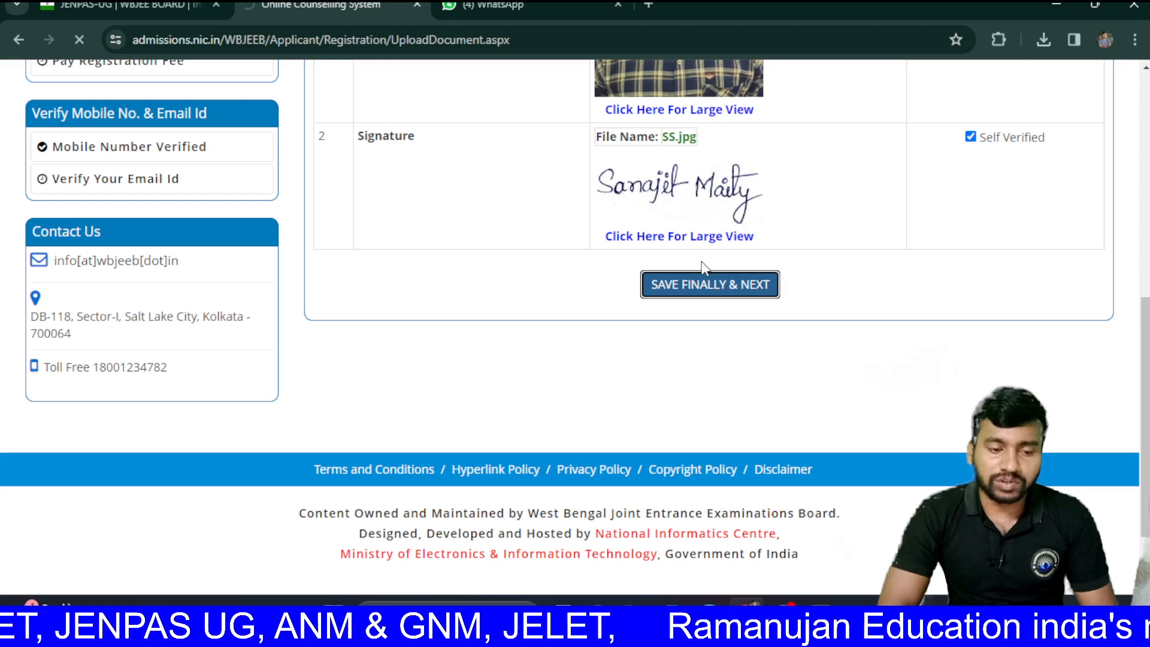
pyautogui.scroll(-1, 704, 268)
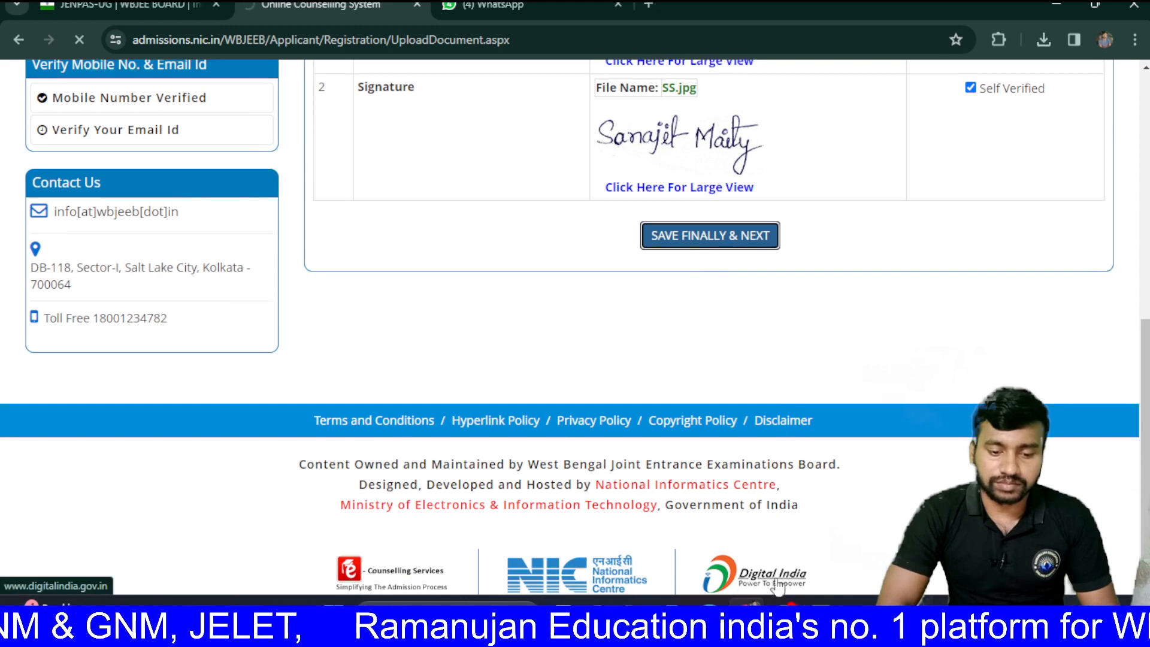
pyautogui.moveTo(783, 623)
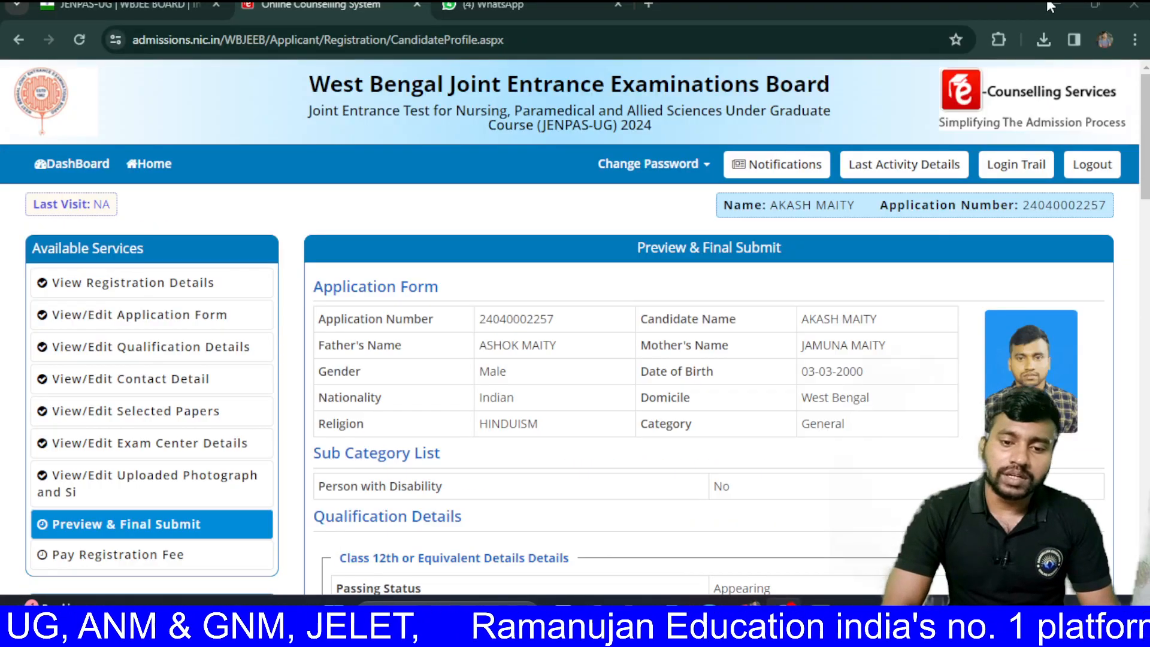
# - Review the full application preview, accept the declaration, and make the final submission with confirmation
pyautogui.scroll(-10, 713, 341)
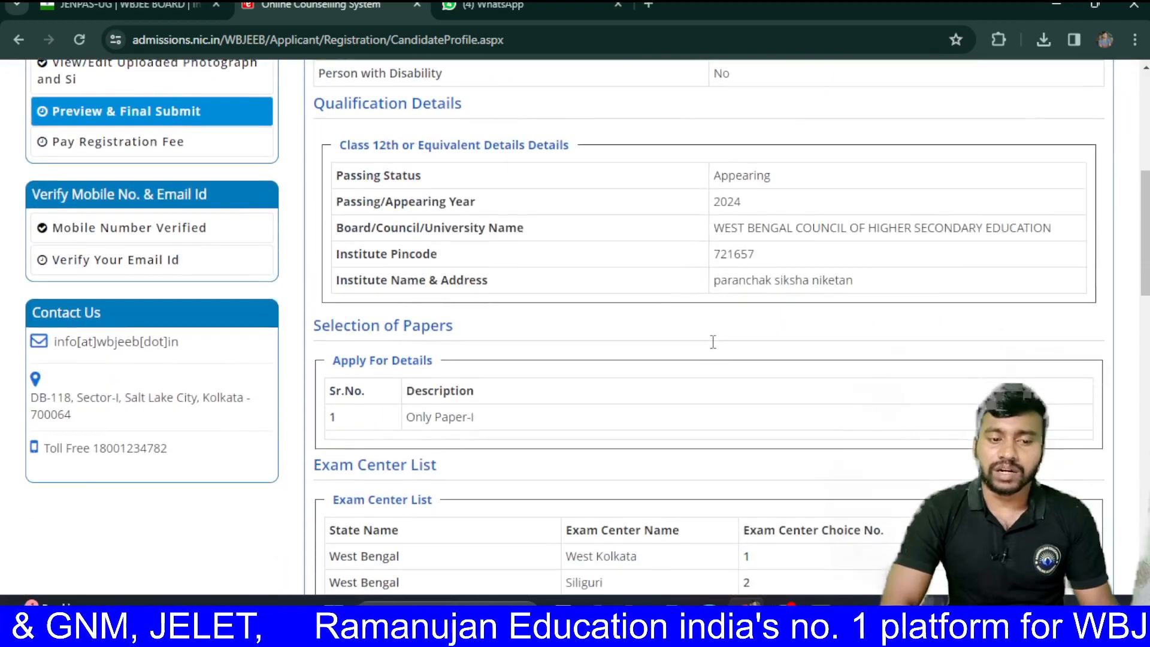
pyautogui.scroll(-3, 712, 347)
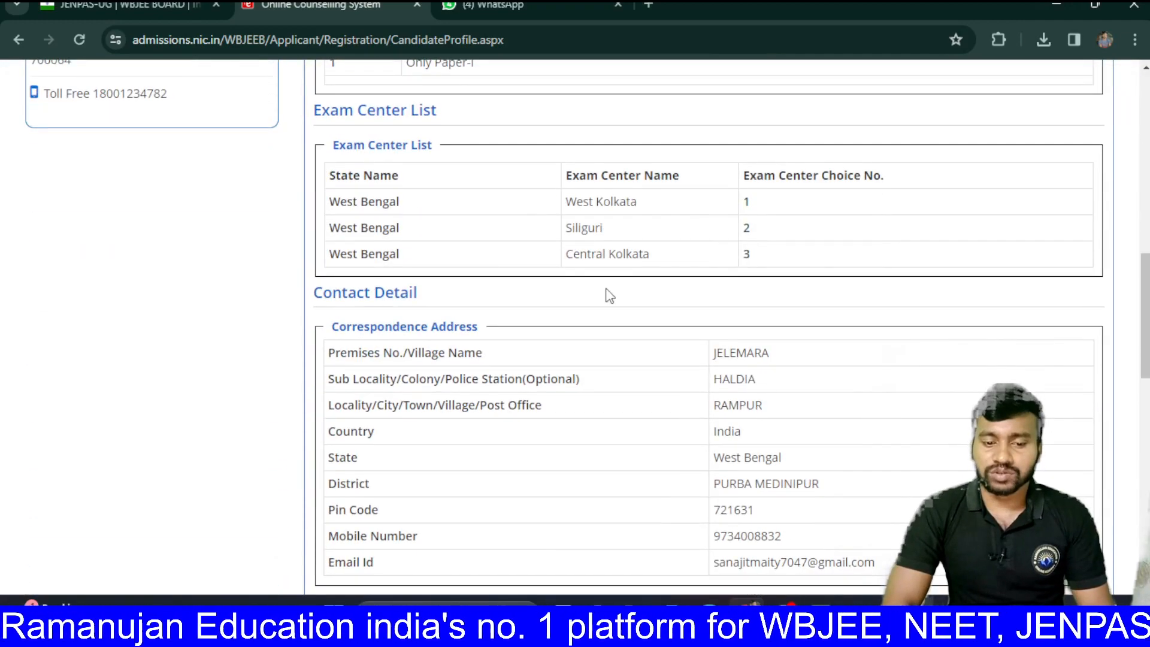
pyautogui.scroll(-5, 654, 314)
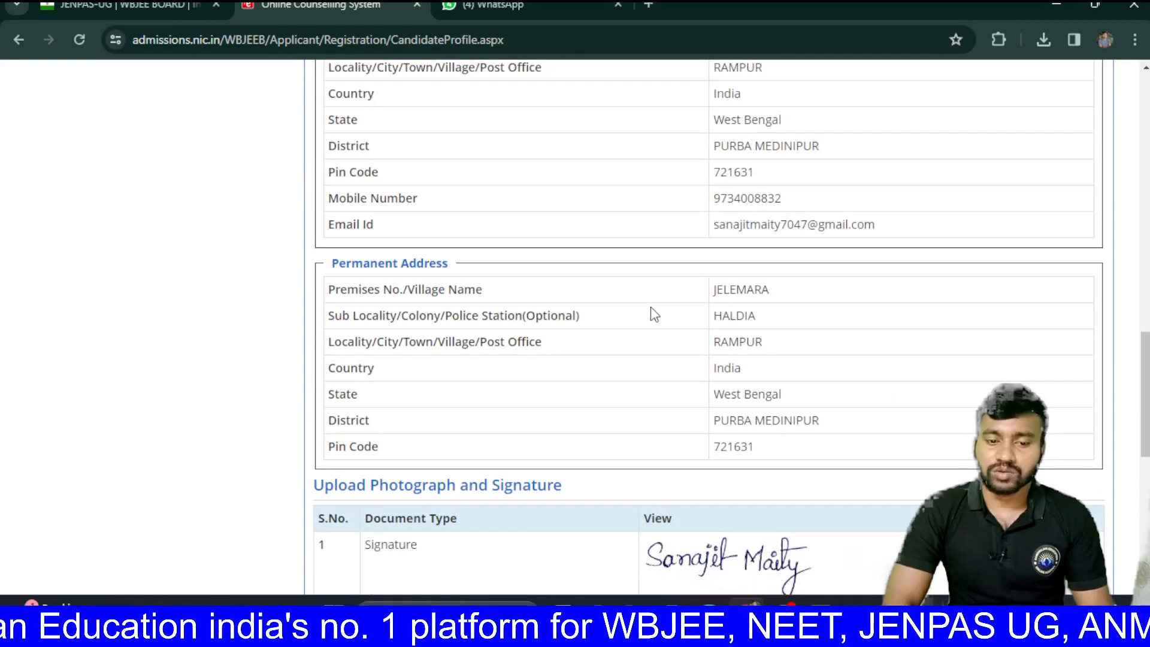
pyautogui.scroll(-1, 654, 314)
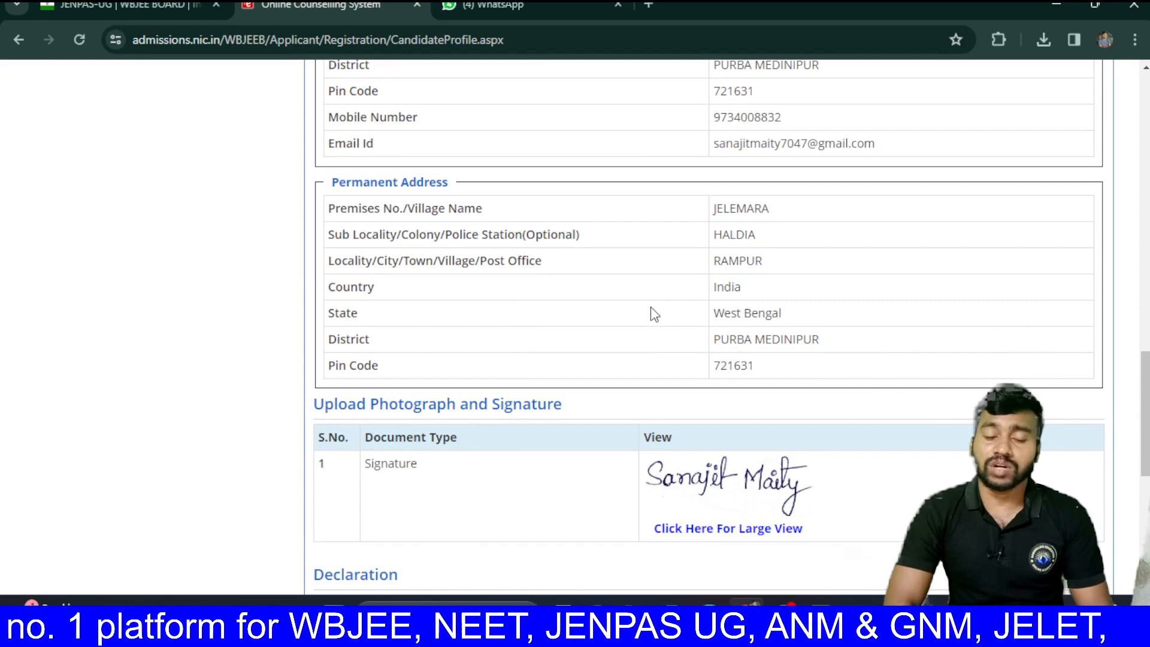
pyautogui.scroll(-3, 652, 308)
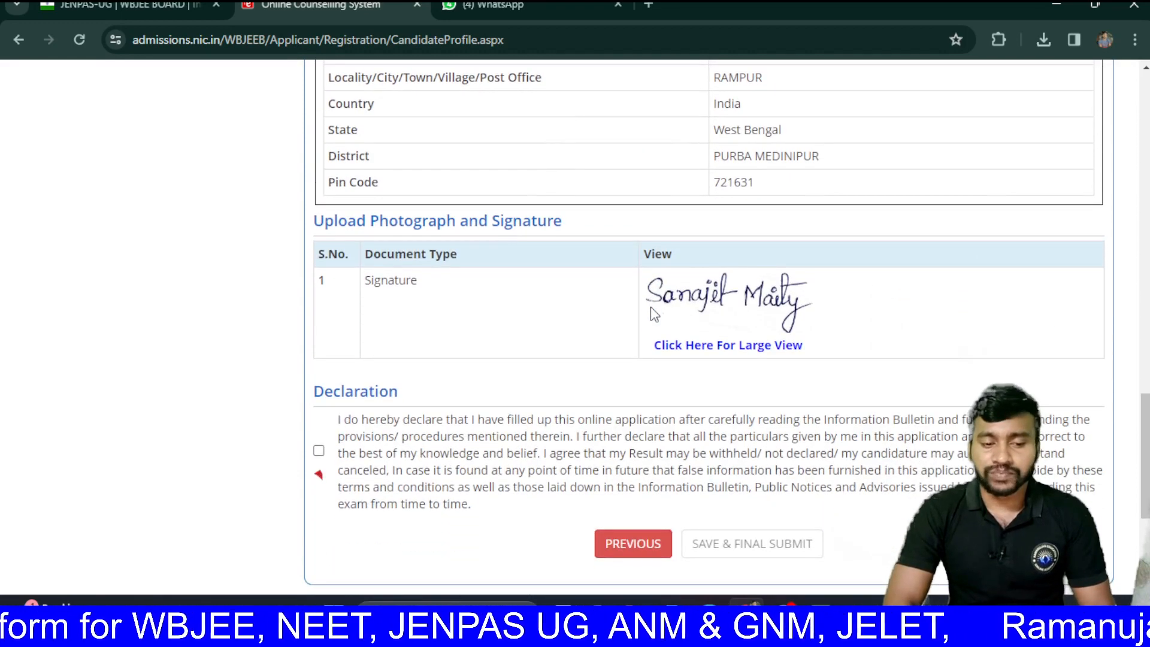
pyautogui.scroll(-3, 650, 306)
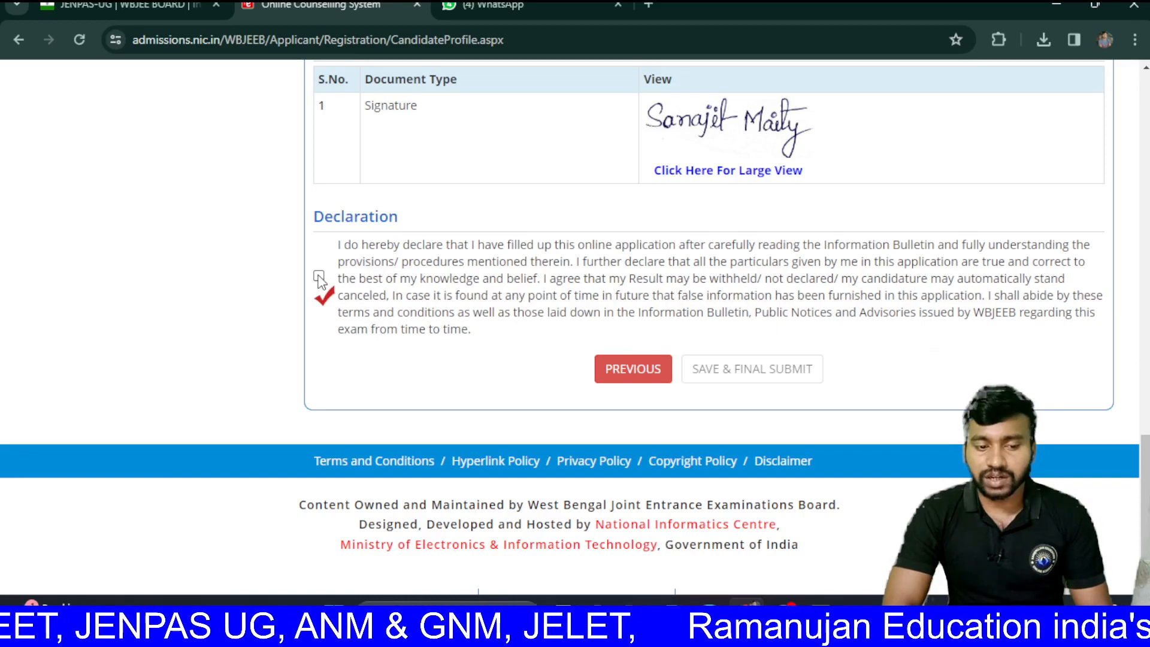
pyautogui.click(319, 277)
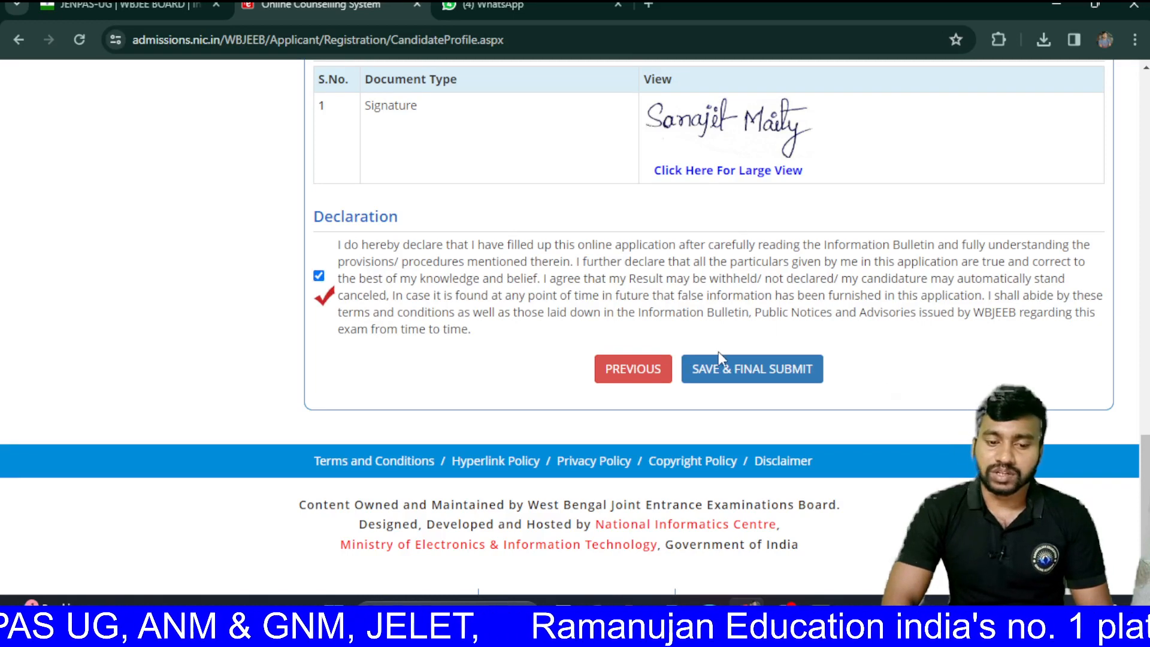
pyautogui.click(726, 370)
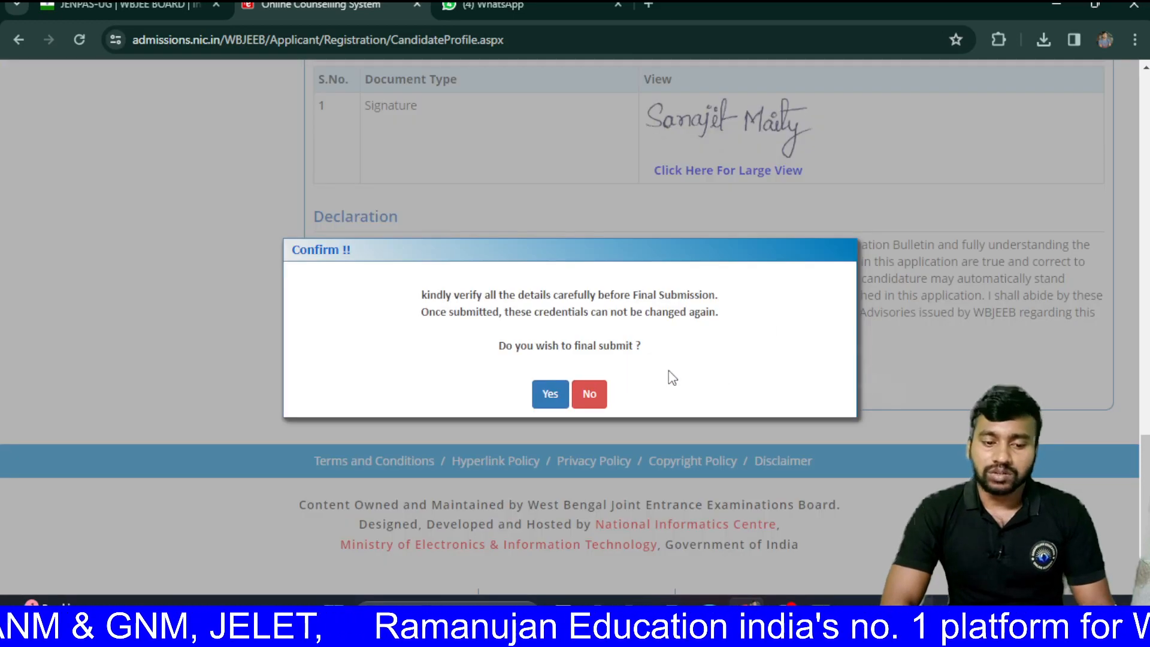
pyautogui.click(549, 394)
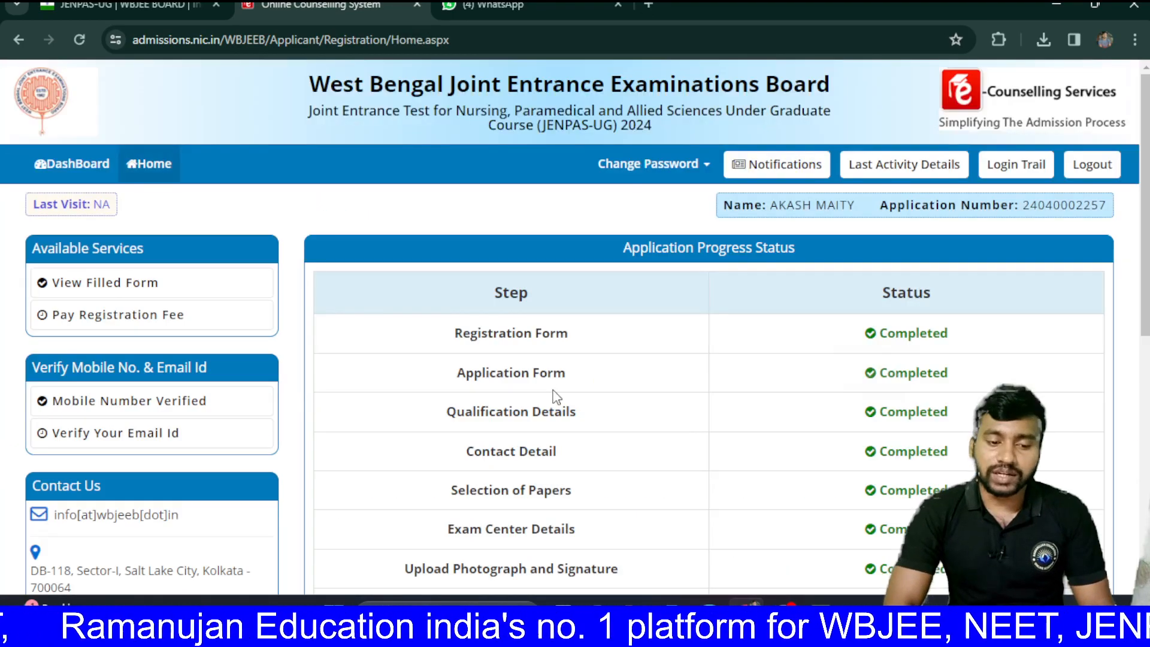
# - Open the registration fee payment from the application progress status and proceed with Online Payment as the mode
pyautogui.scroll(-3, 556, 397)
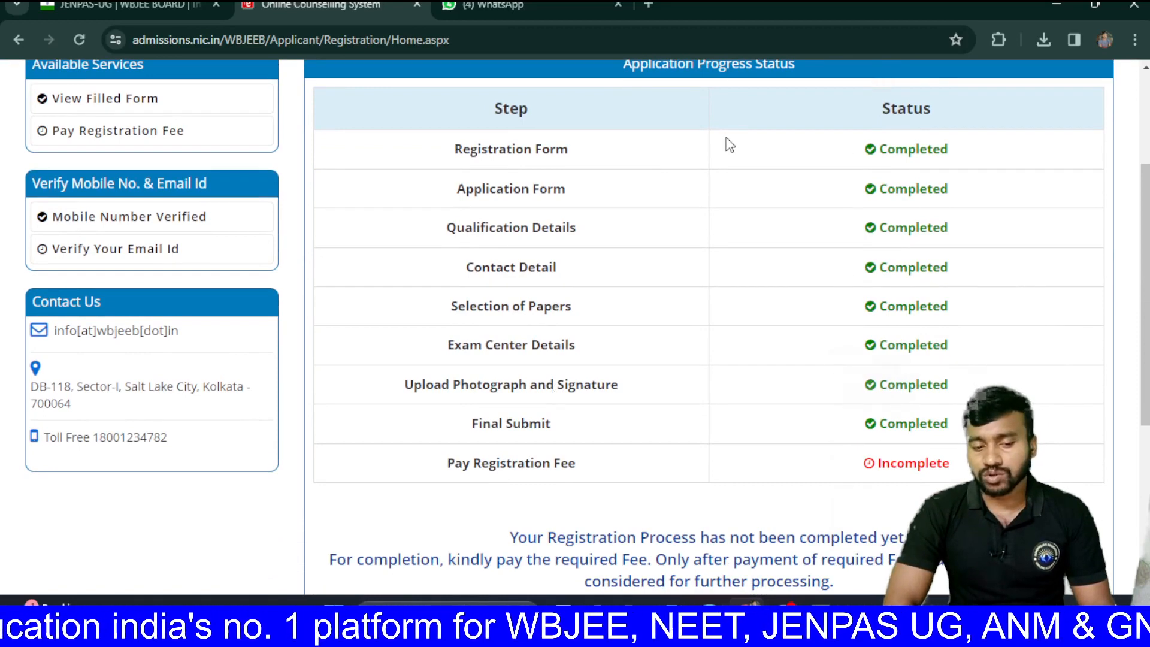
pyautogui.scroll(-1, 626, 390)
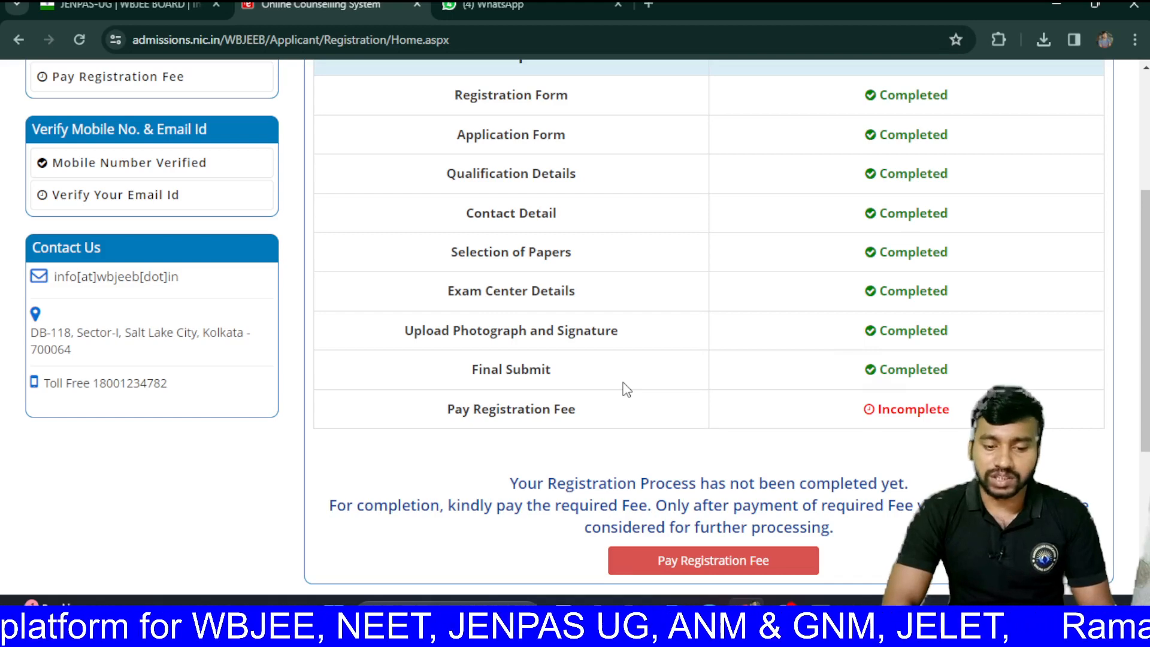
pyautogui.scroll(-1, 626, 390)
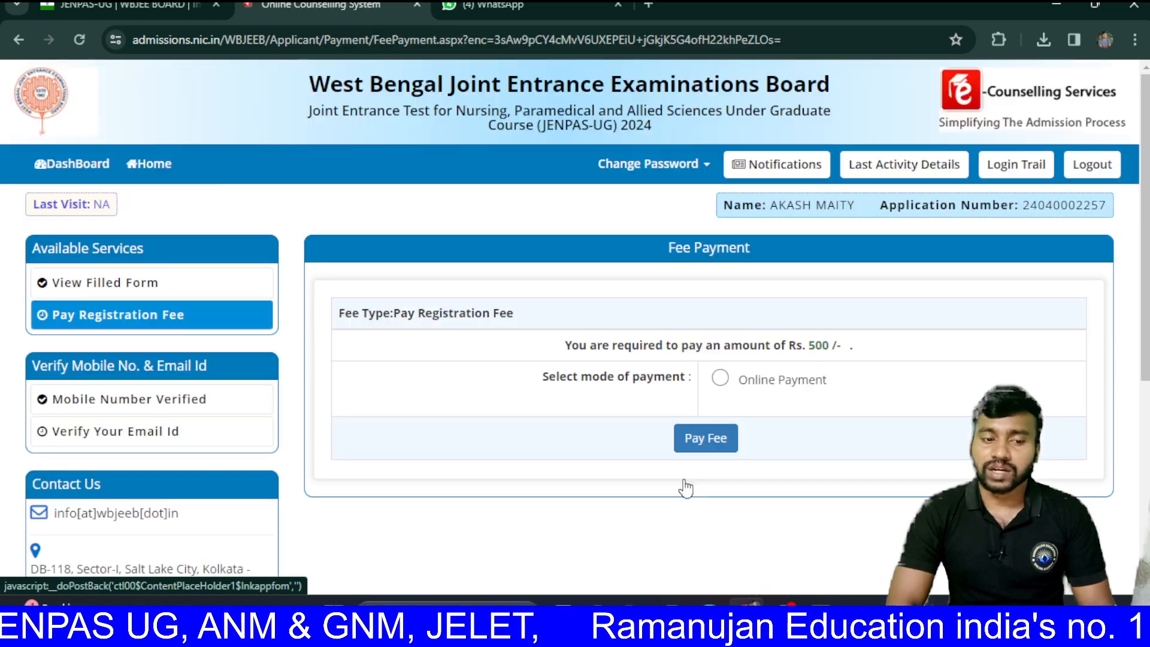
pyautogui.scroll(-1, 686, 488)
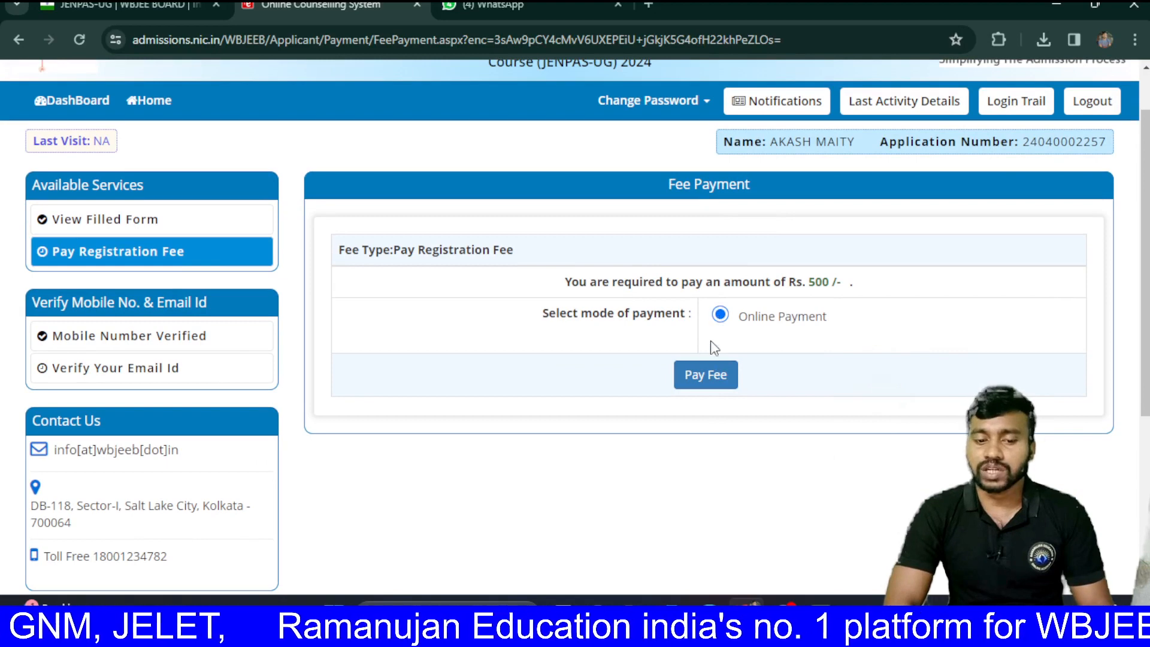
pyautogui.click(702, 377)
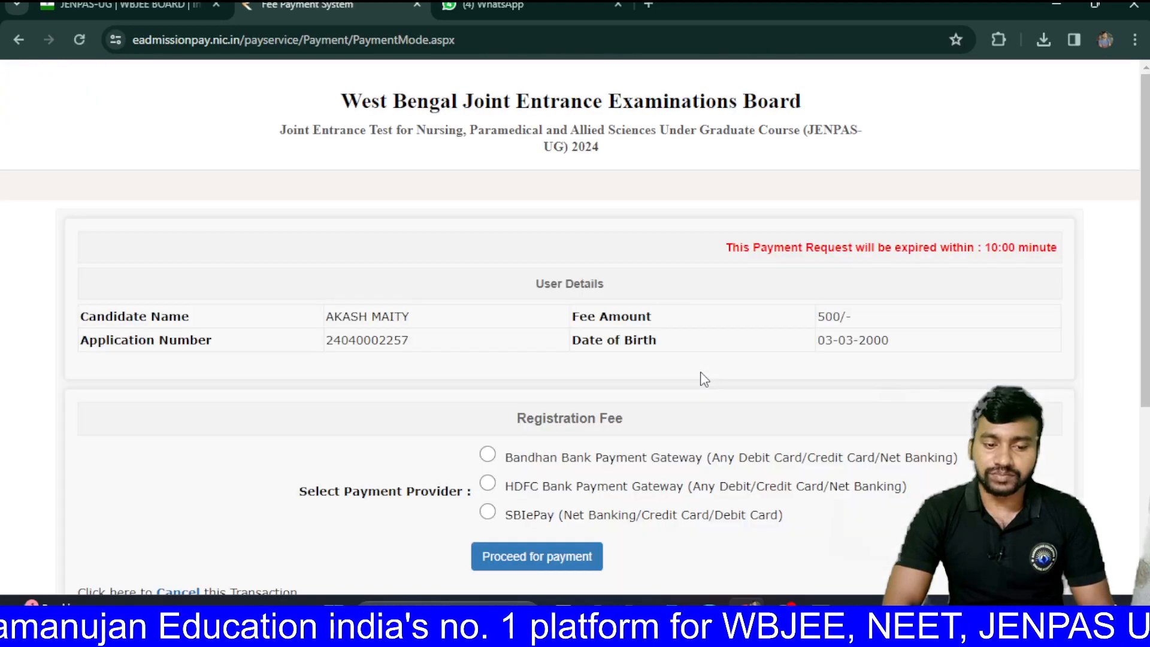
# - Choose HDFC Bank Payment Gateway as the payment provider for the registration fee and proceed to its payment page
pyautogui.scroll(-1, 701, 372)
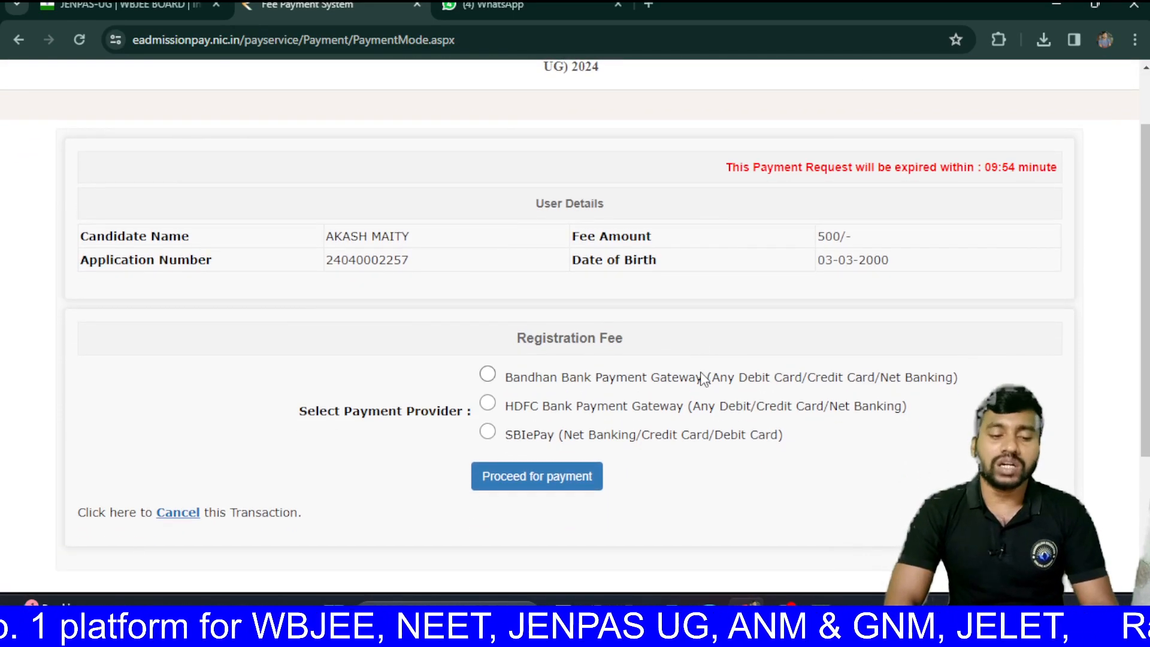
pyautogui.scroll(-1, 703, 378)
pyautogui.scroll(-2, 699, 372)
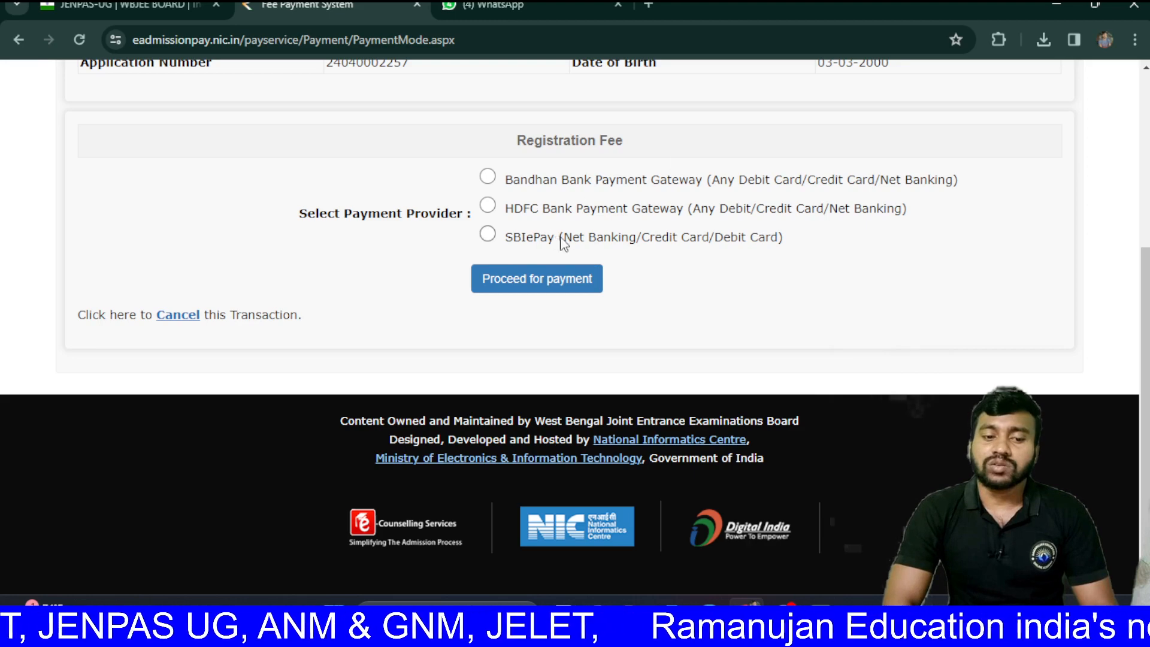
pyautogui.click(488, 206)
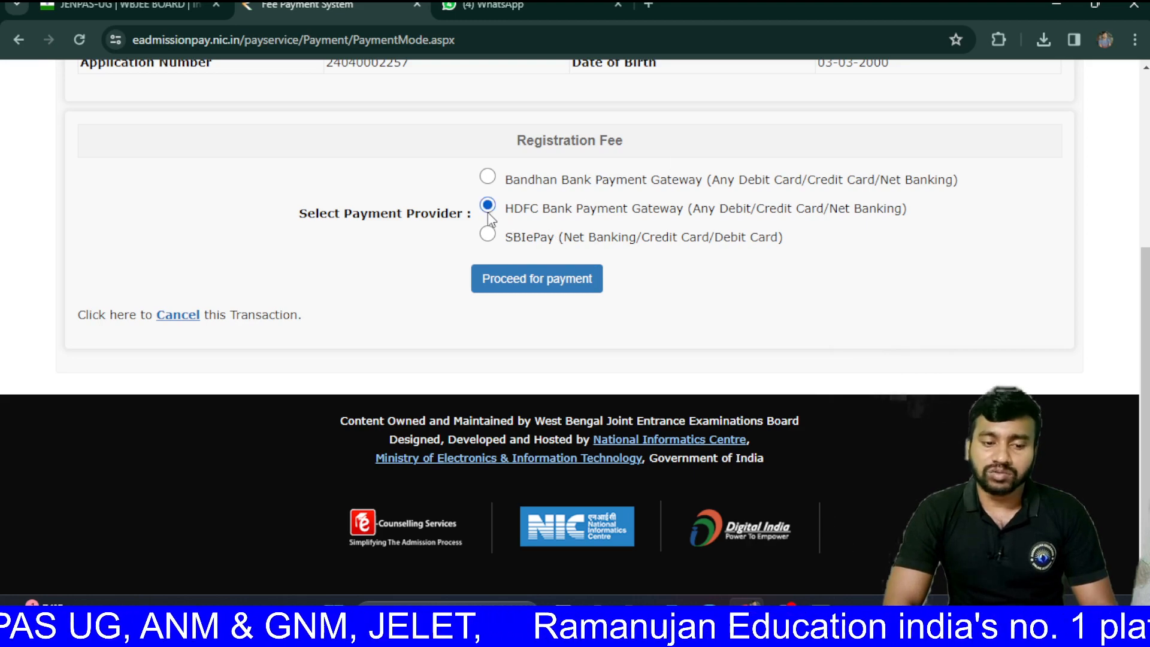
pyautogui.click(513, 280)
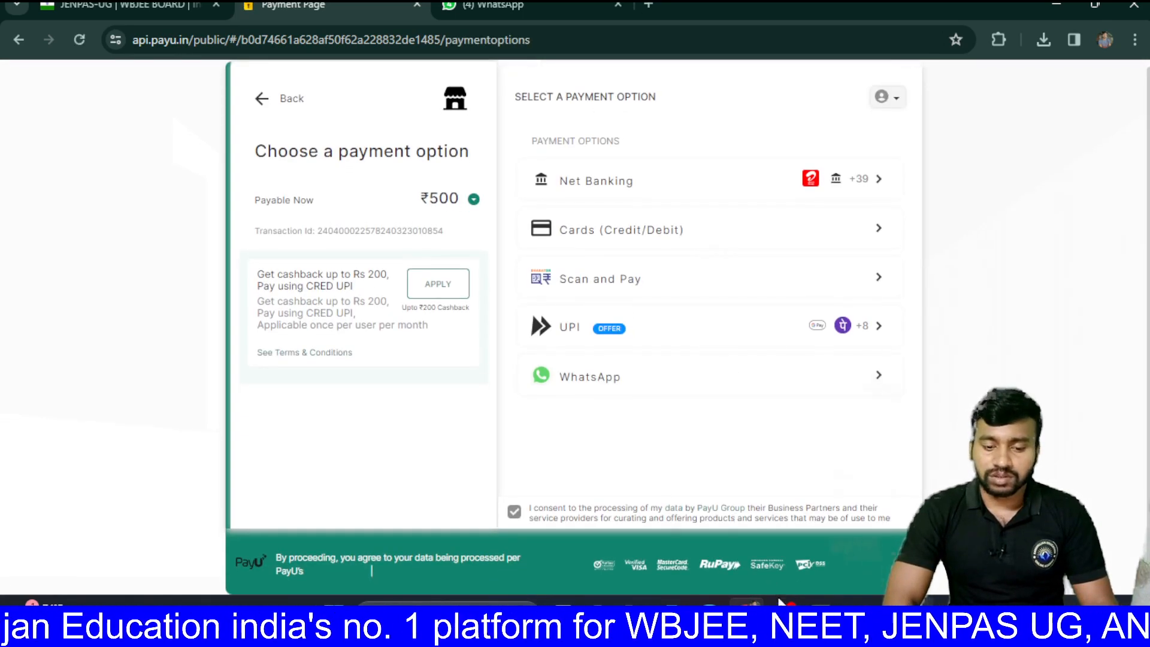
pyautogui.moveTo(779, 566)
pyautogui.click(777, 547)
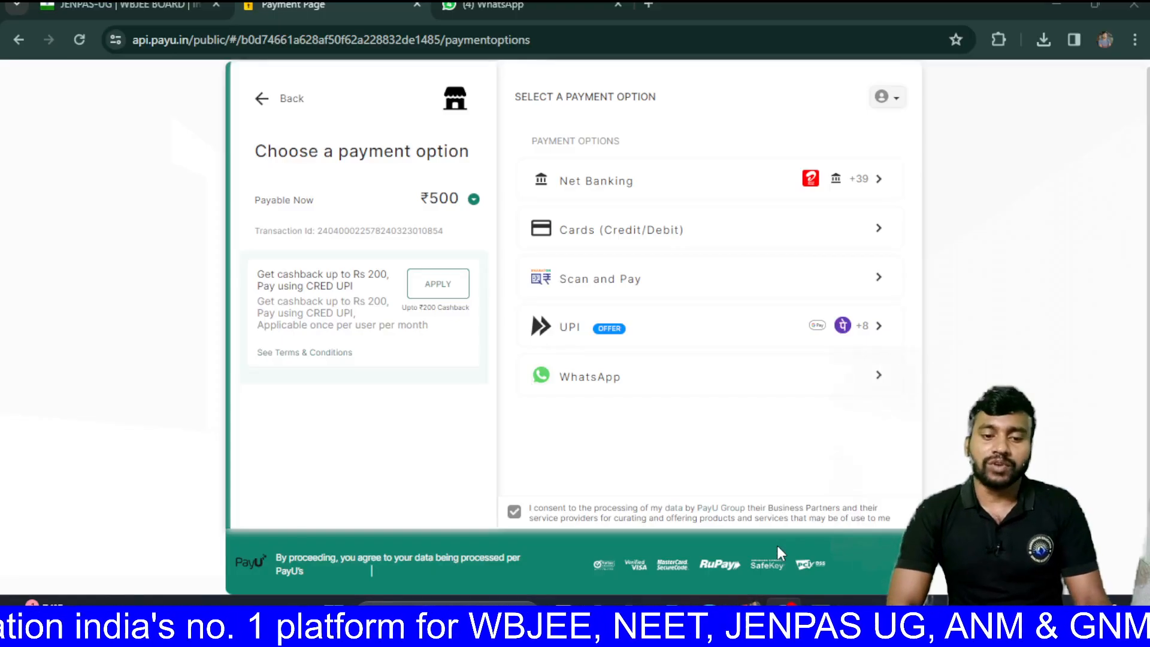